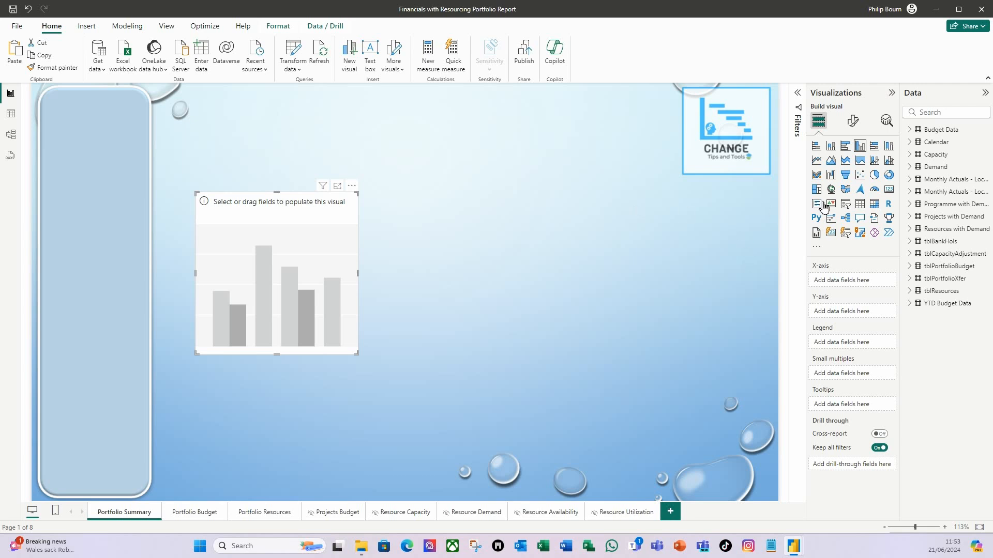
- Add Year and Month from the Calendar table to the X-axis of the empty column chart
{"action": "left_click", "coordinate": [911, 143]}
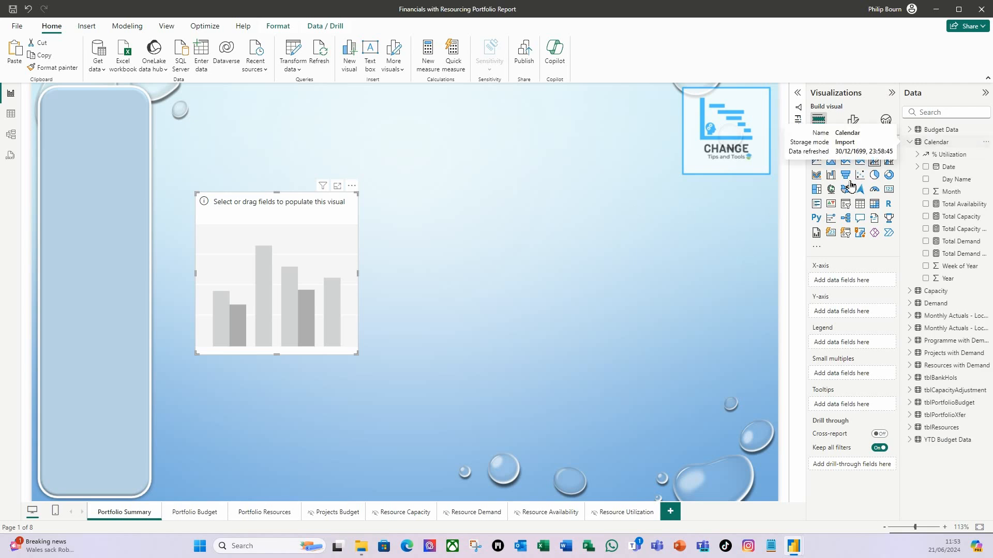
{"action": "left_click_drag", "start_coordinate": [950, 283], "coordinate": [856, 284]}
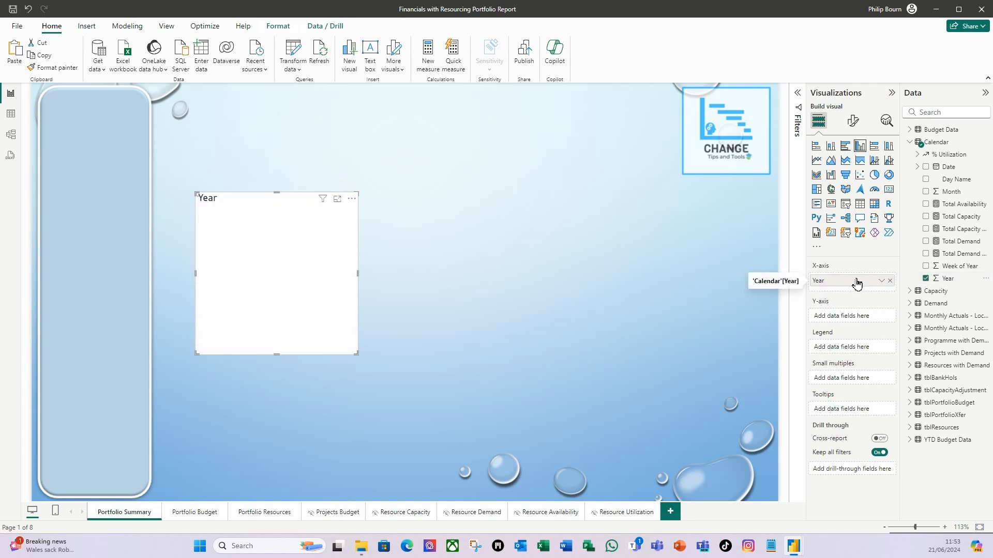
{"action": "left_click_drag", "start_coordinate": [958, 195], "coordinate": [857, 291]}
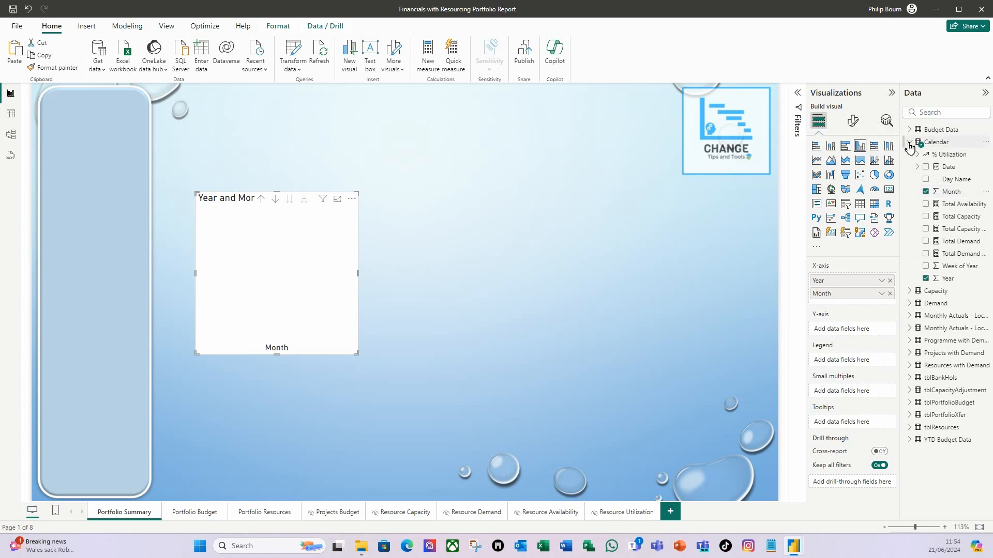
- Add Actuals and Budget from the Budget Data table to the column chart's Y-axis
{"action": "left_click", "coordinate": [909, 142]}
{"action": "left_click", "coordinate": [910, 130]}
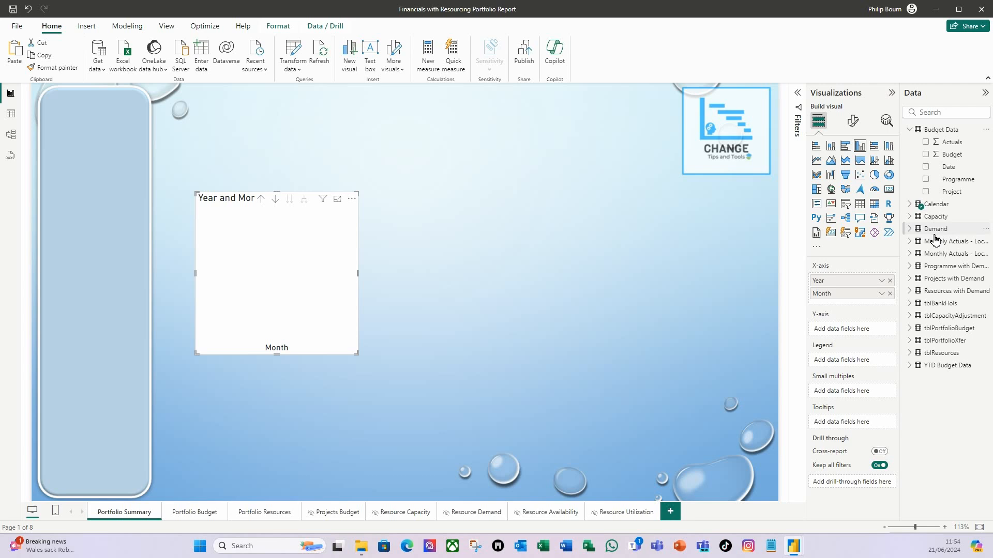
{"action": "left_click_drag", "start_coordinate": [955, 141], "coordinate": [868, 331]}
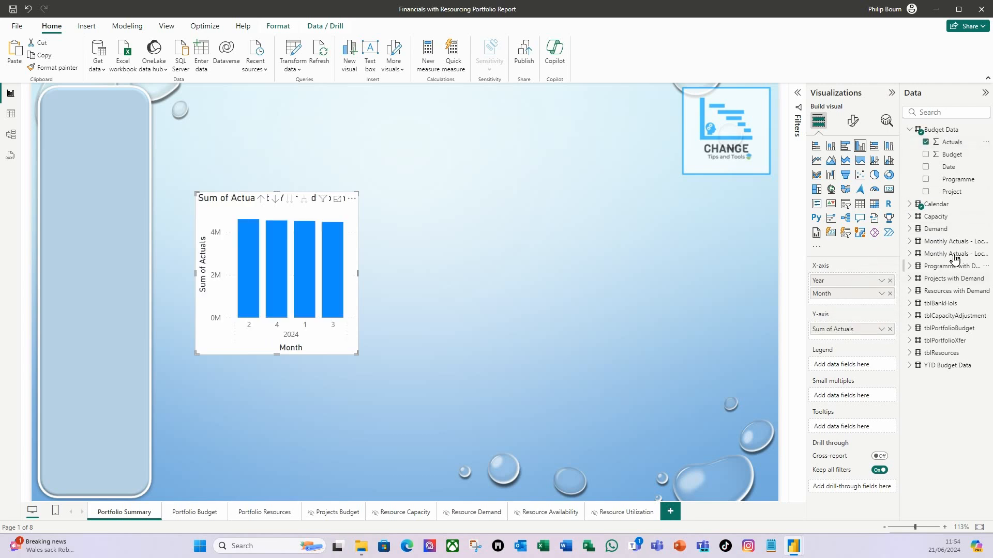
{"action": "left_click_drag", "start_coordinate": [956, 154], "coordinate": [871, 343]}
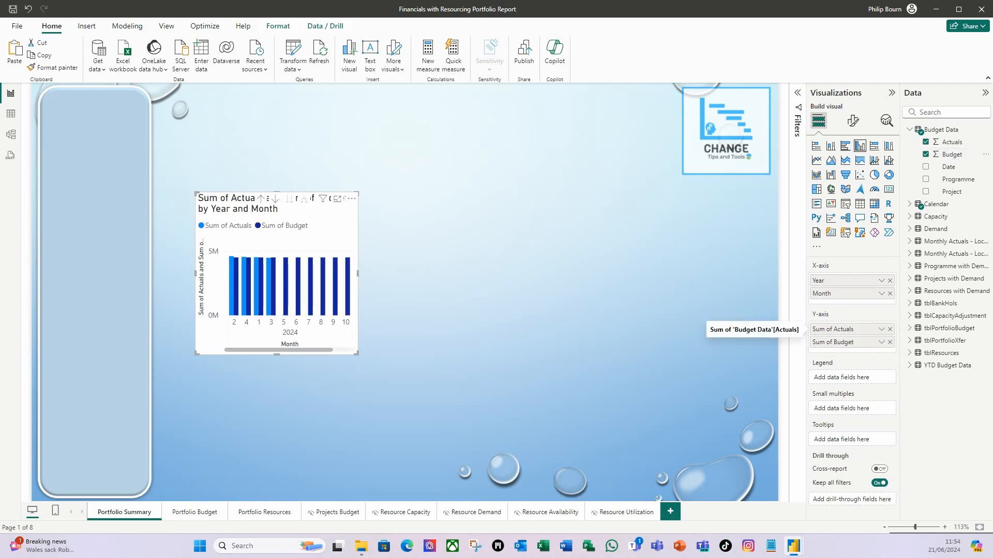
- Set the column chart's height to 246 and width to 715, and shift it slightly toward the tall rounded panel
{"action": "left_click", "coordinate": [853, 121]}
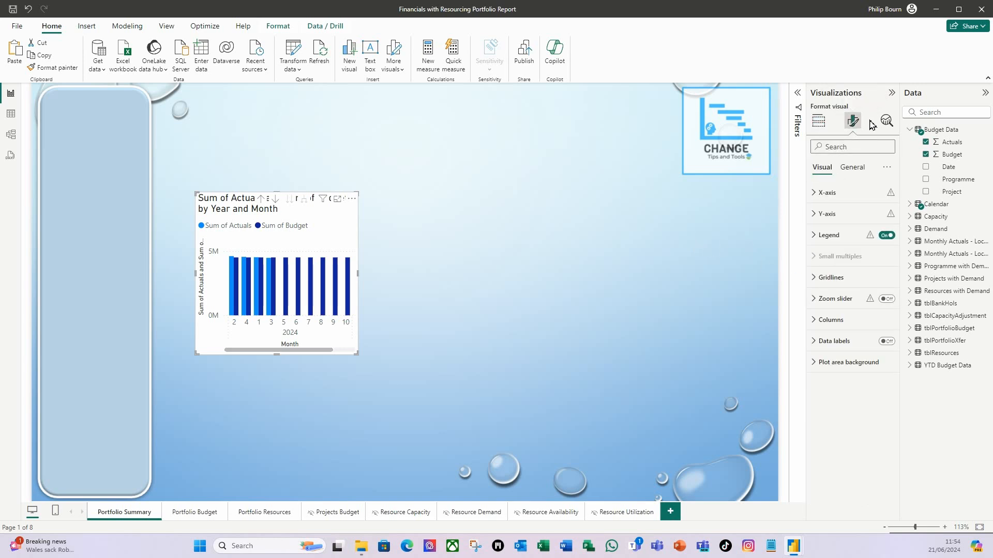
{"action": "left_click", "coordinate": [861, 170]}
{"action": "left_click", "coordinate": [817, 192]}
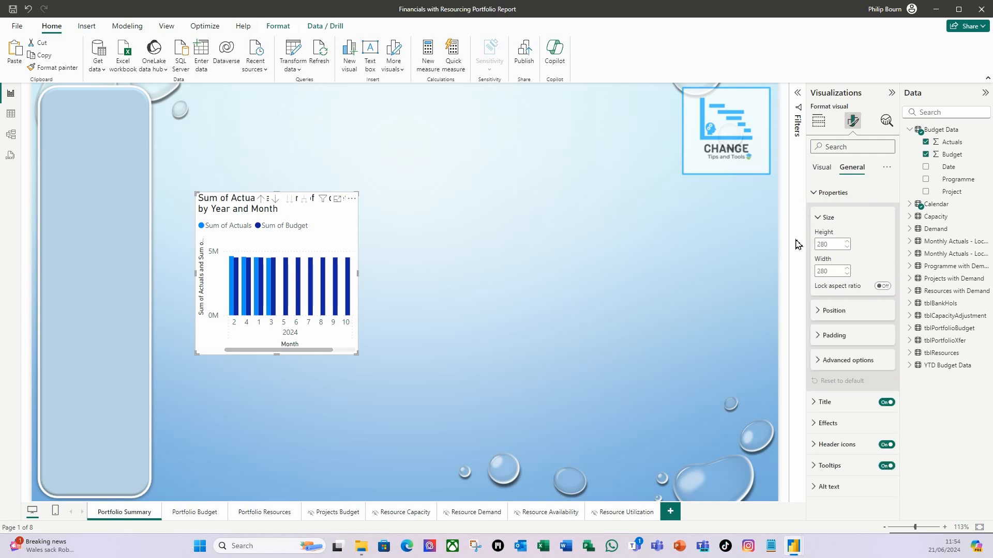
{"action": "left_click", "coordinate": [834, 244]}
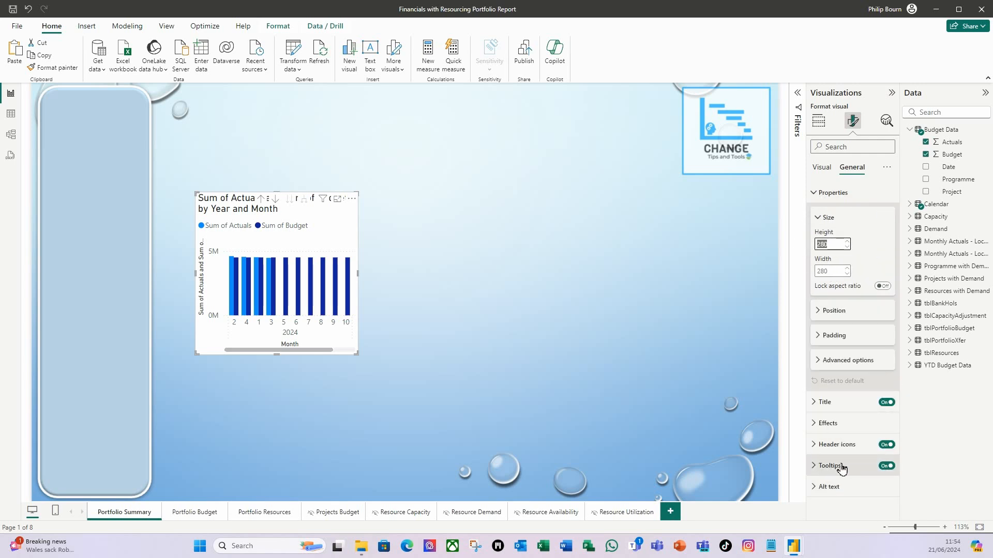
{"action": "type", "text": "24"}
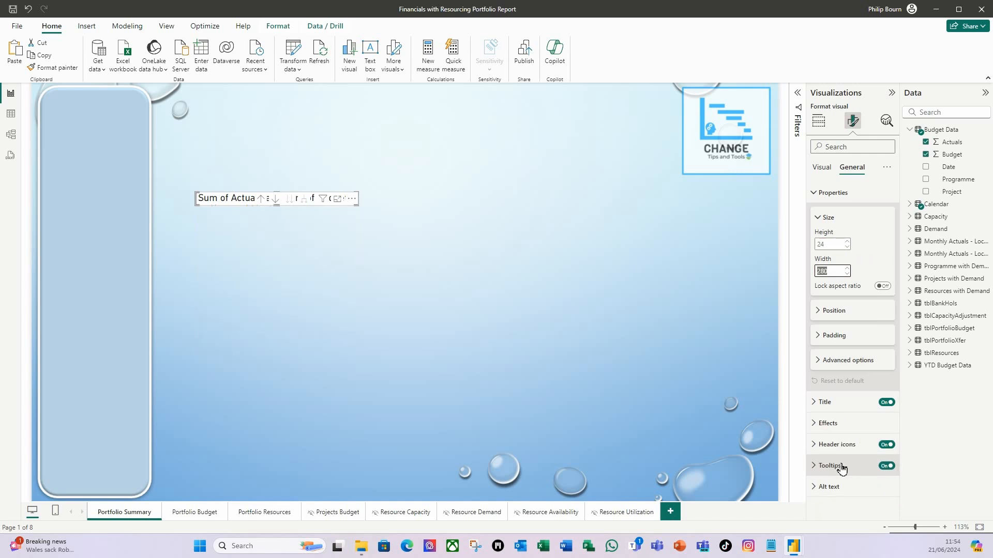
{"action": "key", "text": "Tab"}
{"action": "type", "text": "715"}
{"action": "key", "text": "Tab"}
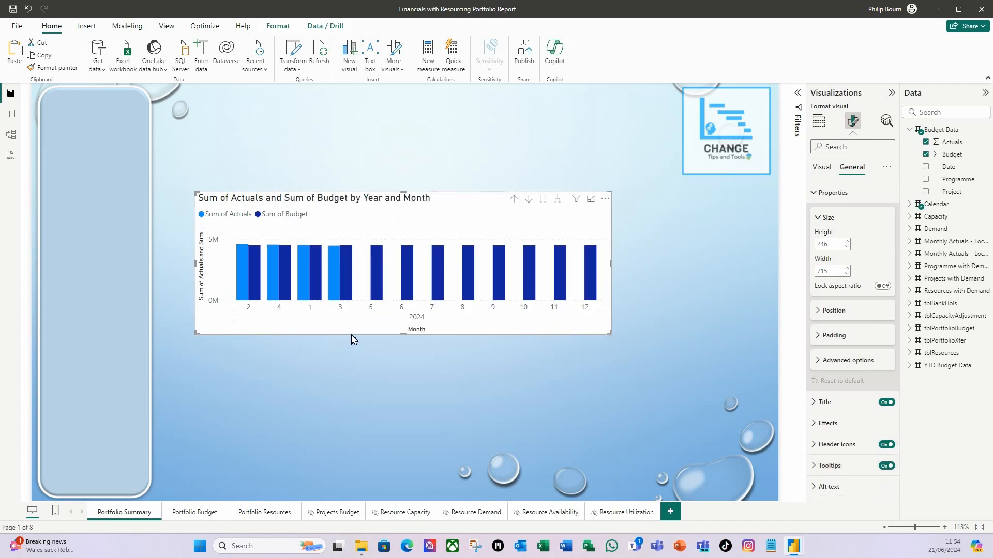
{"action": "left_click_drag", "start_coordinate": [351, 336], "coordinate": [339, 338]}
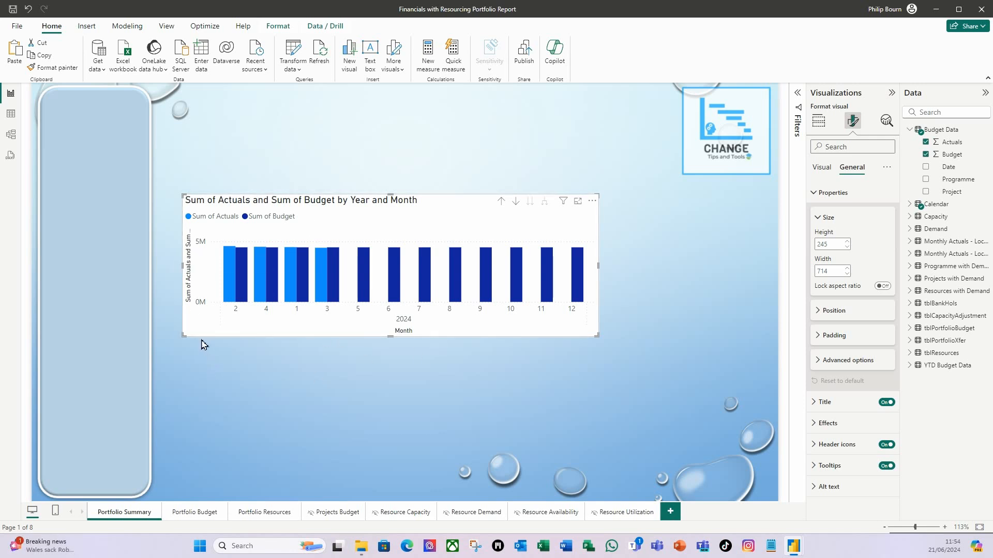
- Turn off the chart's X-axis title, Y-axis title and legend, and move the chart up and closer to the tall rounded panel
{"action": "left_click", "coordinate": [821, 167]}
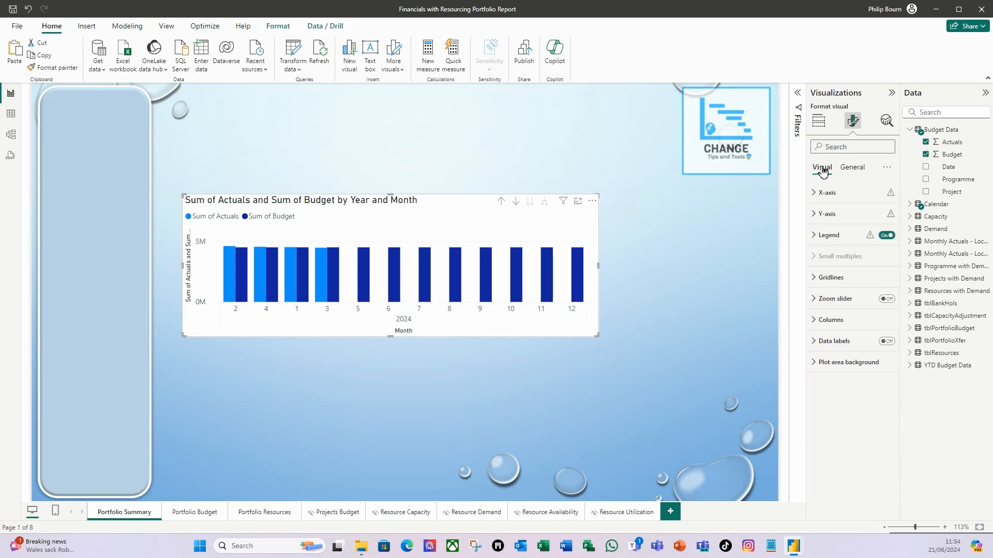
{"action": "left_click", "coordinate": [816, 194]}
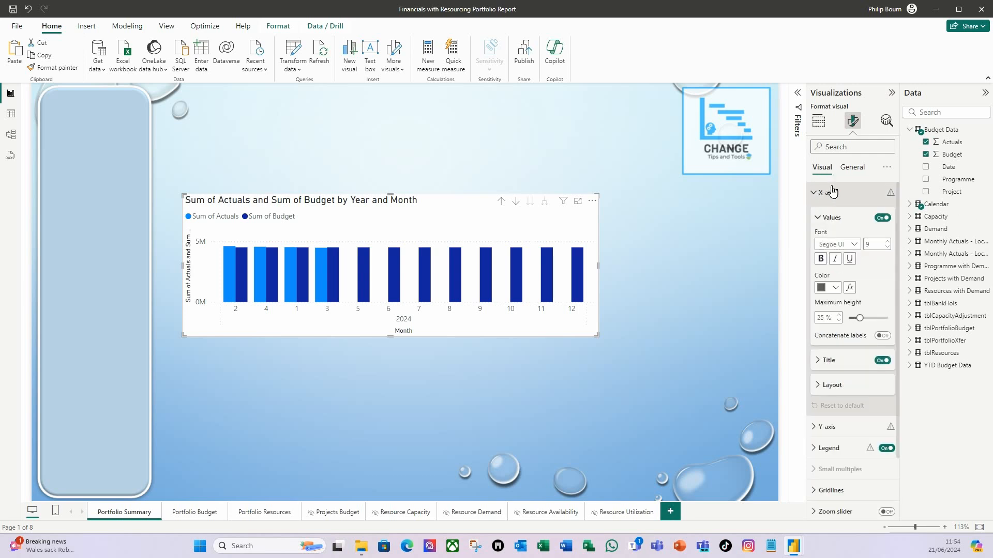
{"action": "left_click", "coordinate": [881, 361]}
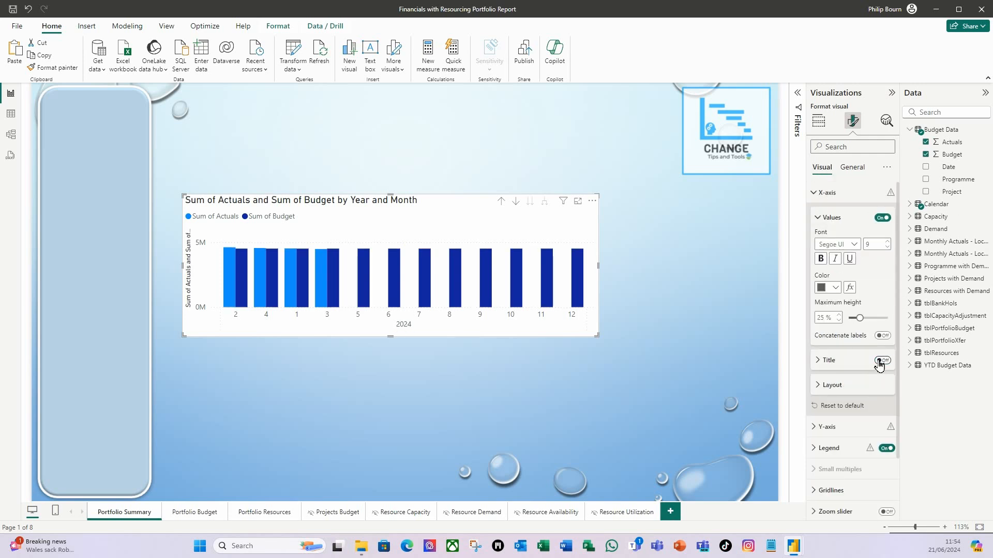
{"action": "left_click", "coordinate": [817, 195]}
{"action": "left_click", "coordinate": [813, 215]}
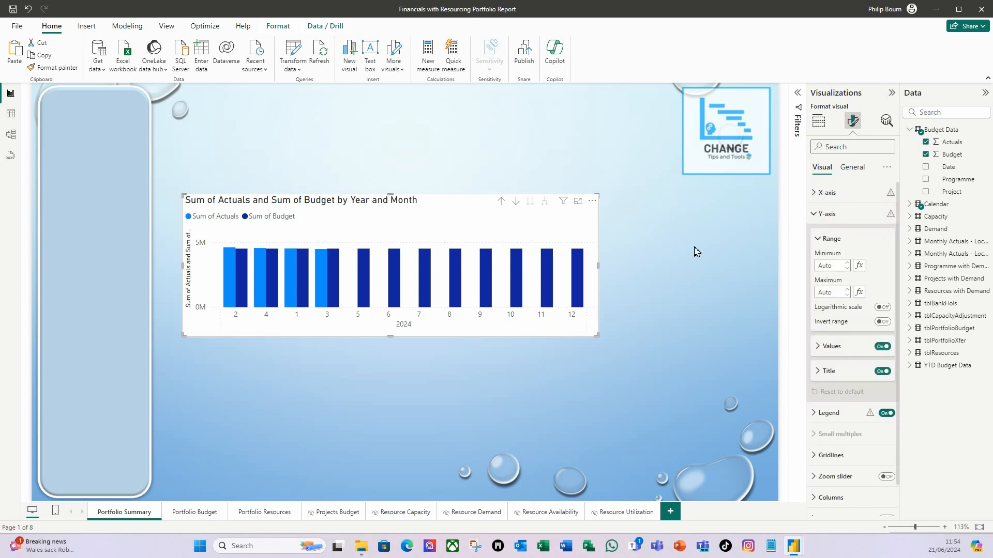
{"action": "left_click", "coordinate": [882, 372]}
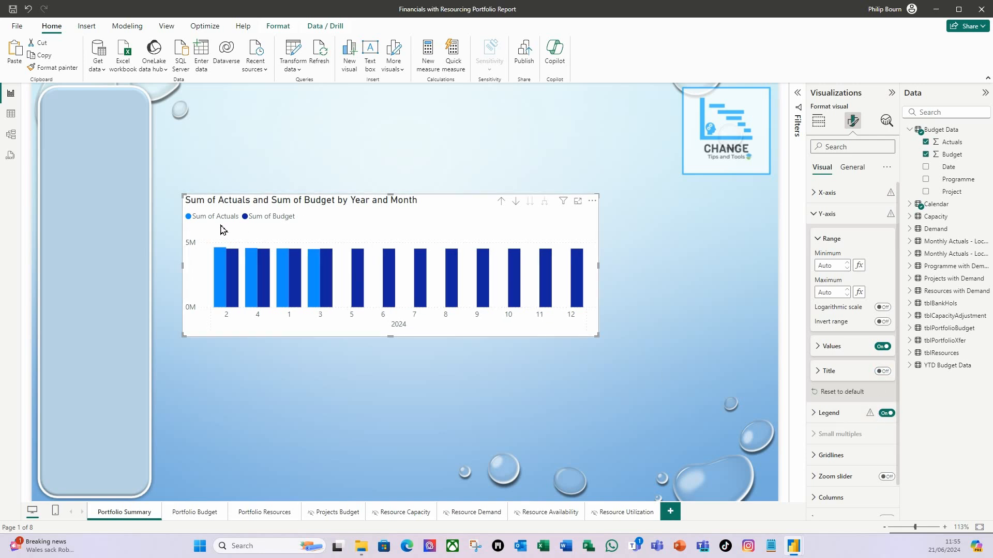
{"action": "left_click", "coordinate": [886, 413]}
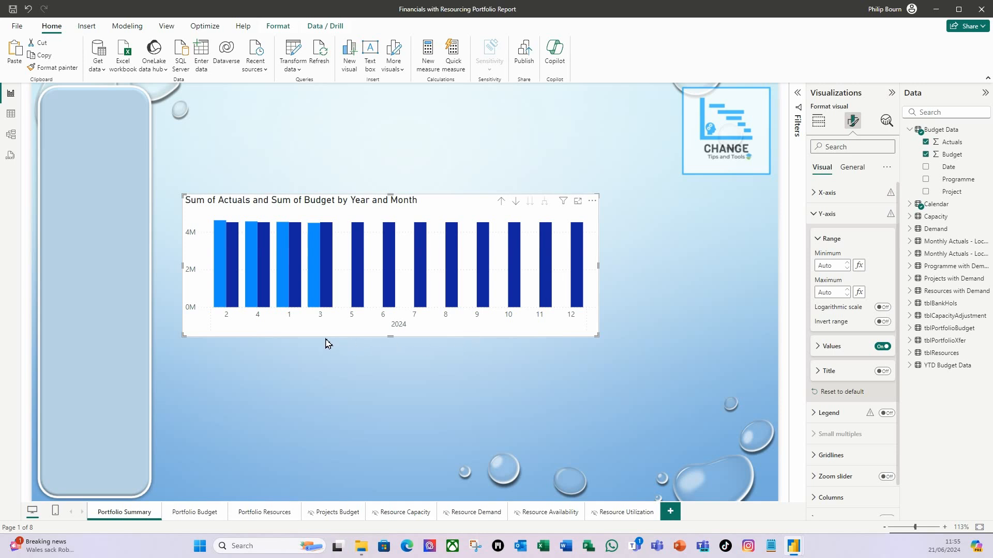
{"action": "mouse_move", "coordinate": [331, 340]}
{"action": "left_mouse_down"}
{"action": "mouse_move", "coordinate": [321, 305]}
{"action": "mouse_move", "coordinate": [319, 324]}
{"action": "left_mouse_up"}
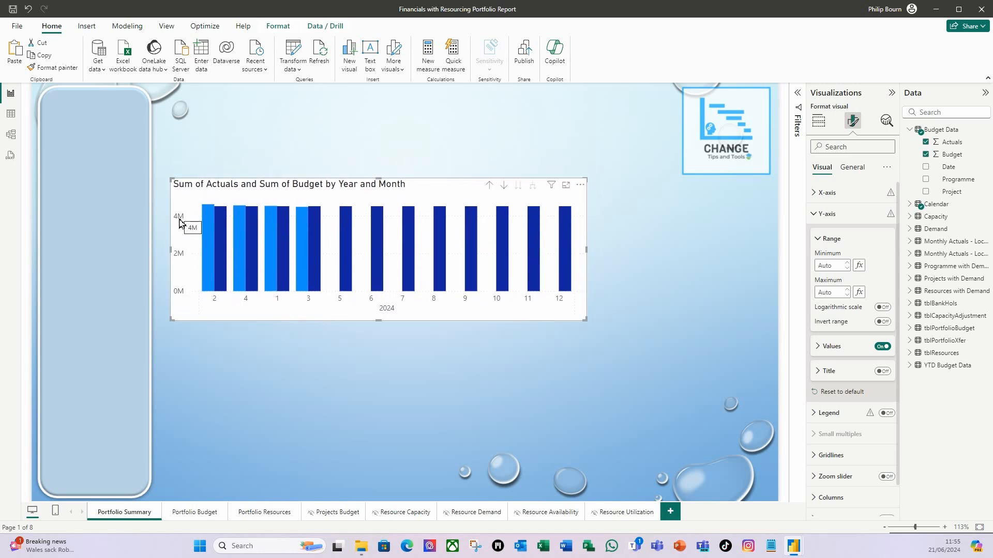
- Format the Actuals and Budget columns of the Budget Data table as £ English (United Kingdom) currency
{"action": "left_click", "coordinate": [958, 146]}
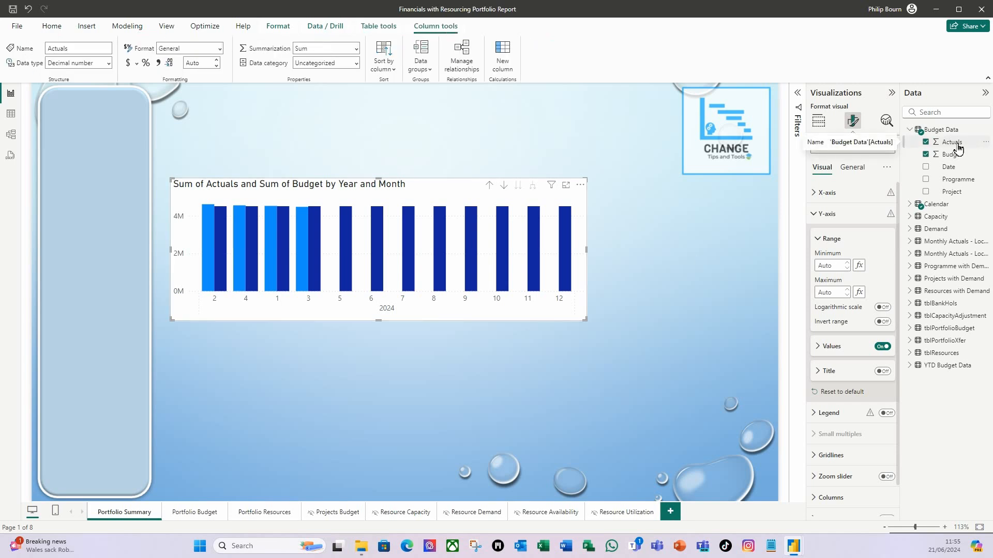
{"action": "left_click", "coordinate": [137, 63]}
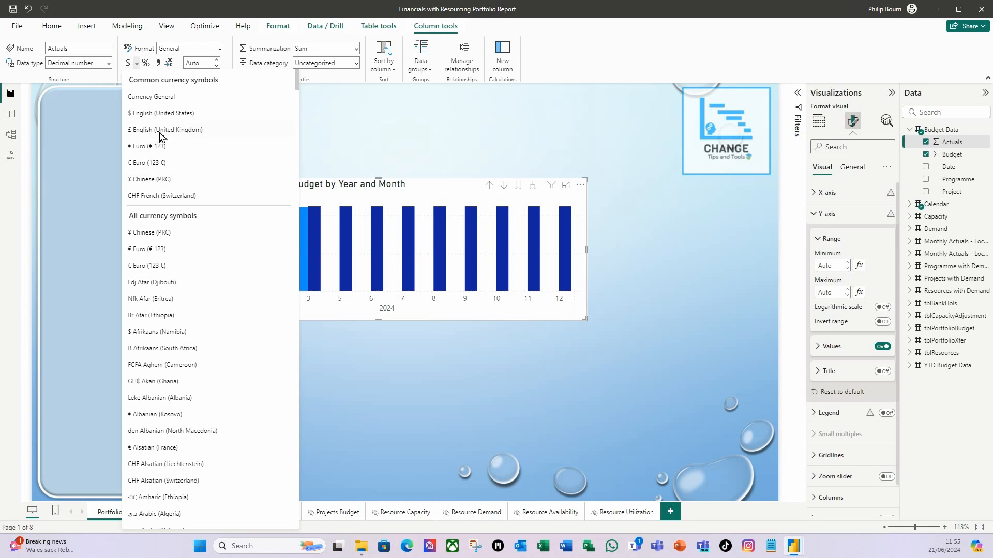
{"action": "left_click", "coordinate": [181, 130]}
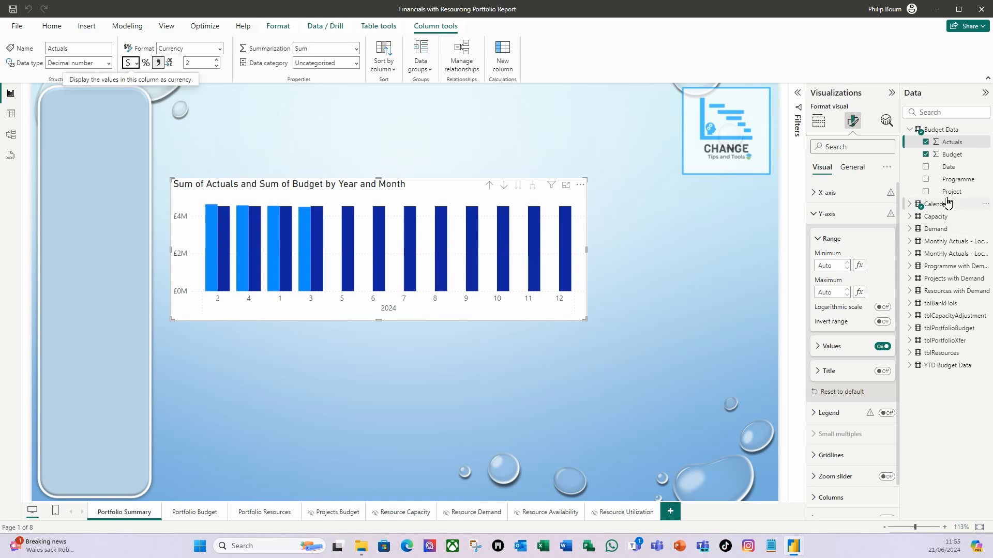
{"action": "left_click", "coordinate": [952, 155]}
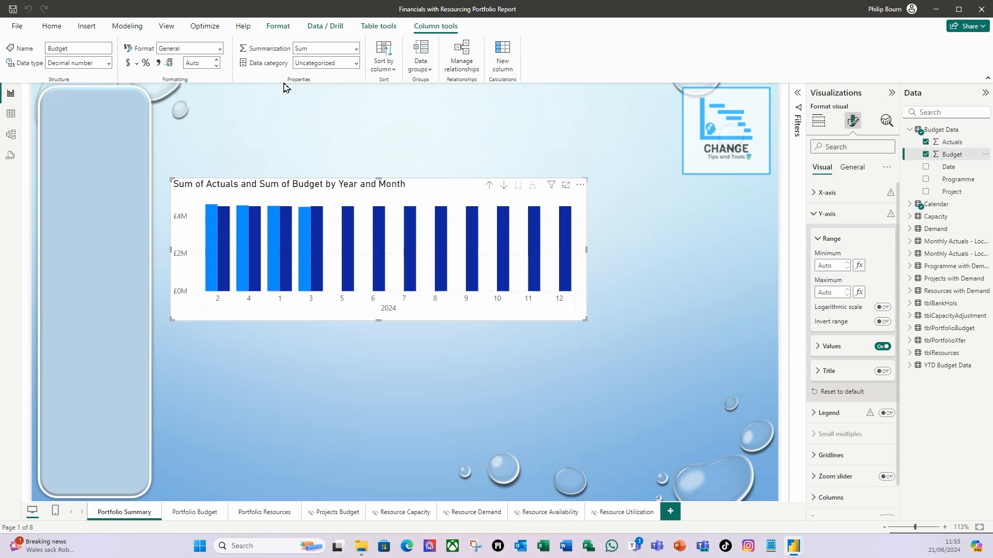
{"action": "left_click", "coordinate": [137, 64]}
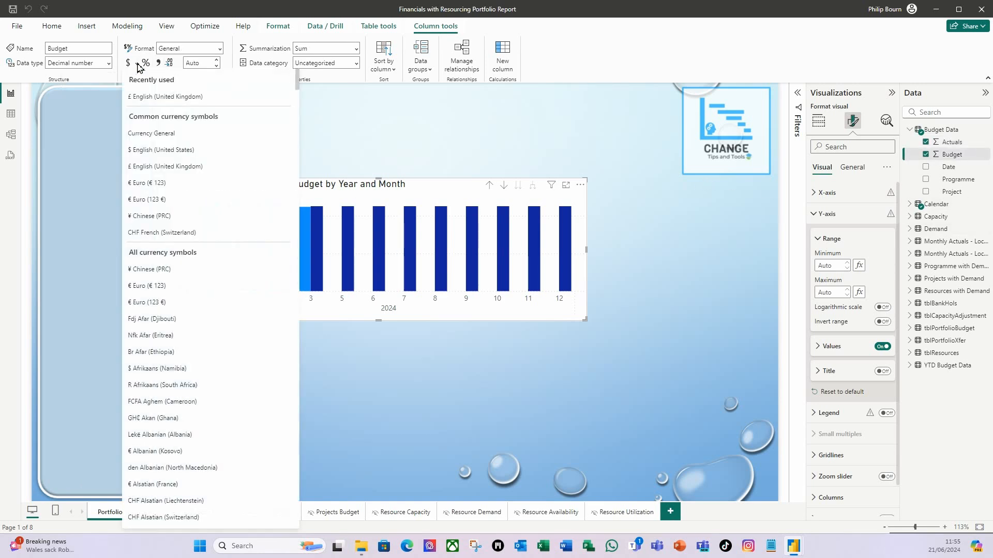
{"action": "left_click", "coordinate": [169, 173]}
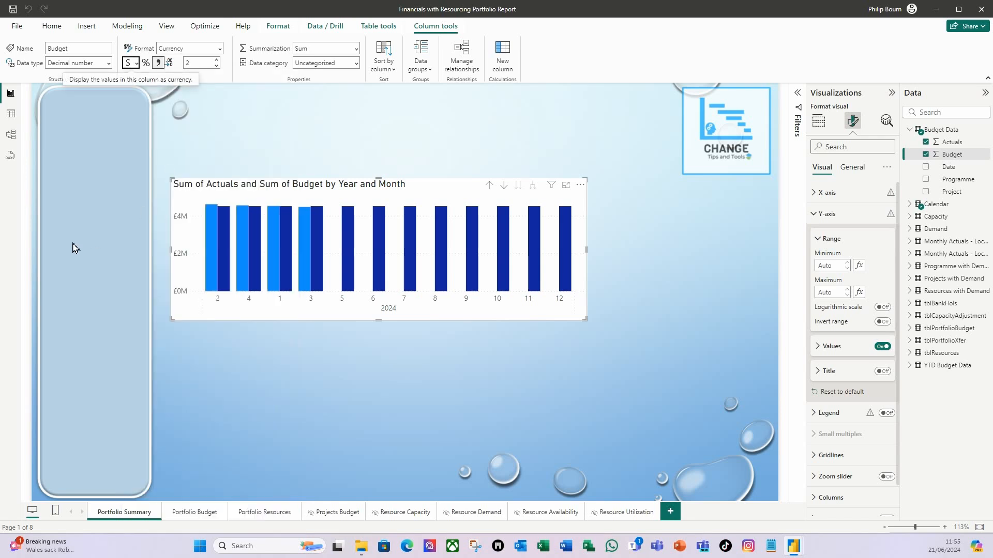
- Format the Actuals and Budget columns of the YTD Budget Data table as £ English (United Kingdom) currency
{"action": "left_click", "coordinate": [912, 366]}
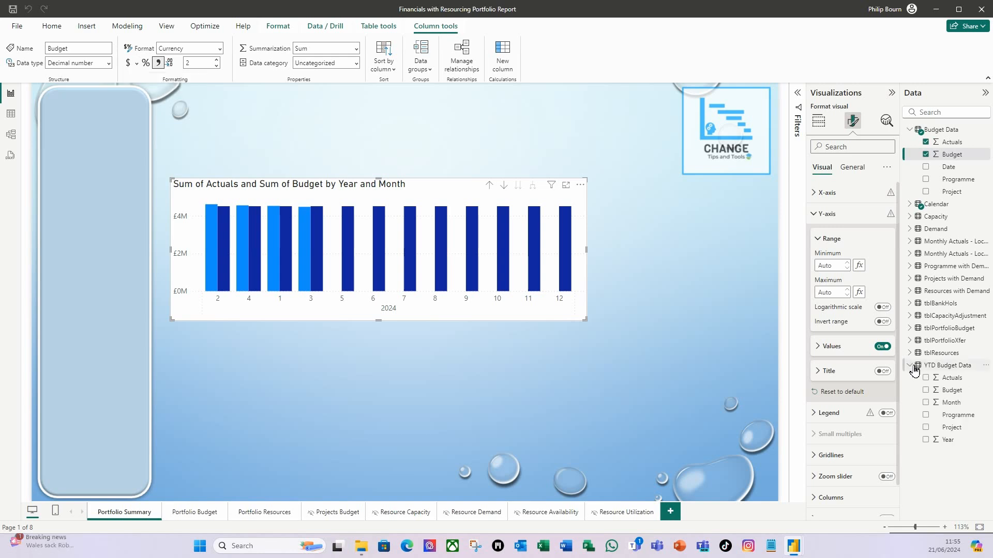
{"action": "left_click", "coordinate": [951, 379]}
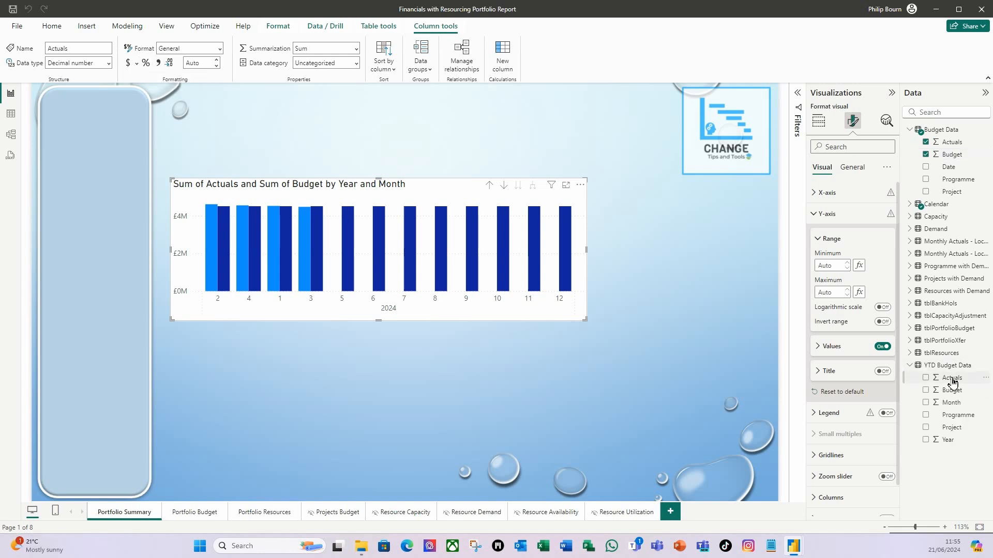
{"action": "left_click", "coordinate": [136, 64]}
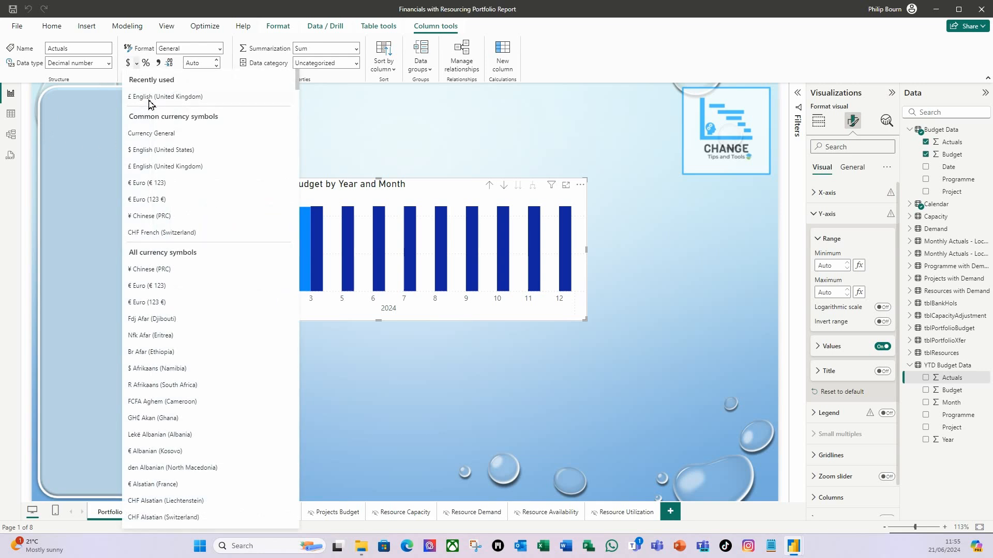
{"action": "left_click", "coordinate": [150, 97]}
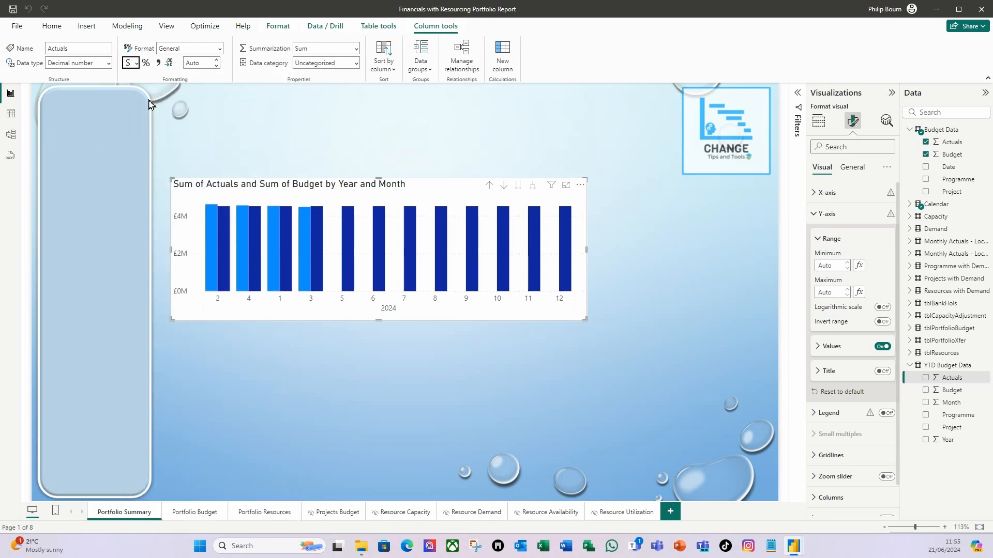
{"action": "left_click", "coordinate": [953, 390]}
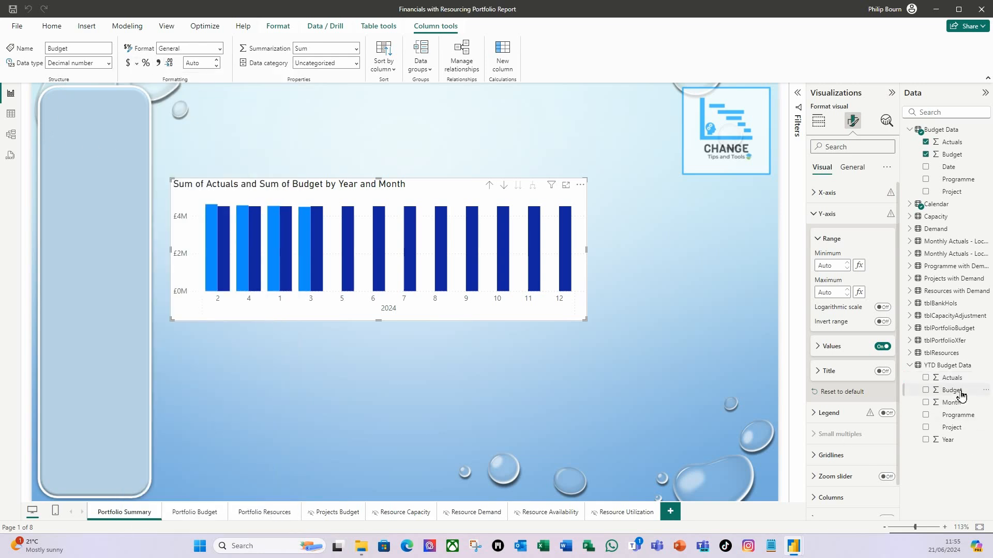
{"action": "left_click", "coordinate": [136, 63]}
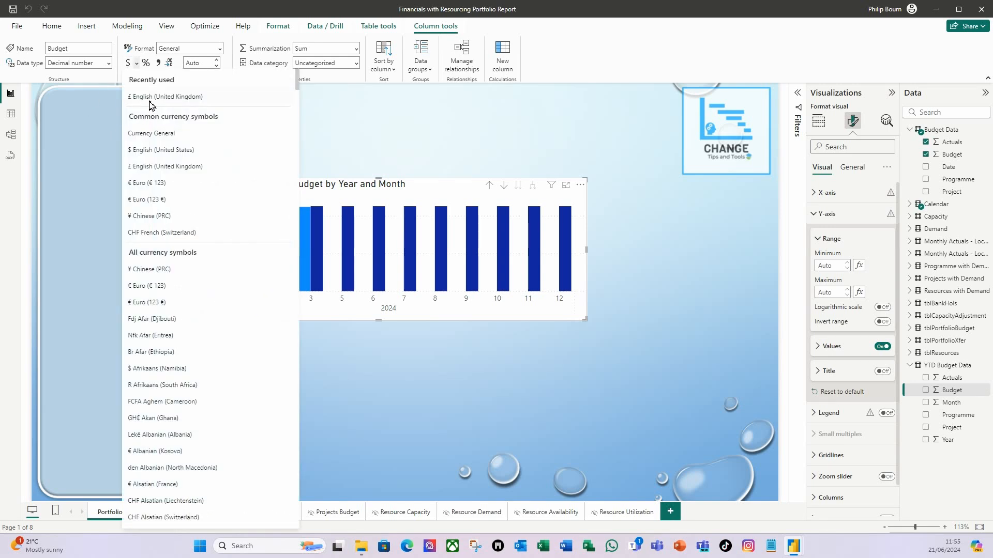
{"action": "left_click", "coordinate": [150, 101]}
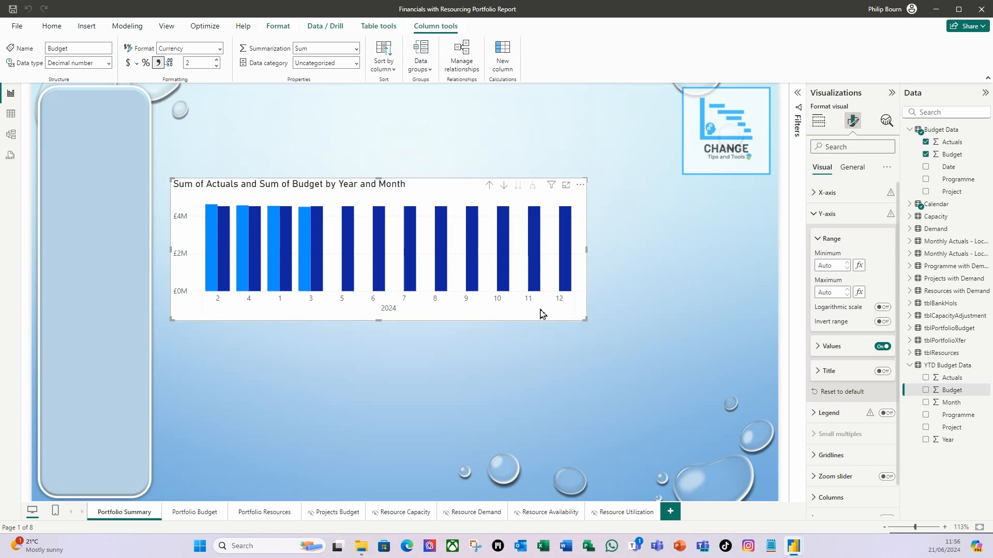
- Sort the column chart's axis by Year Month
{"action": "left_click", "coordinate": [581, 186]}
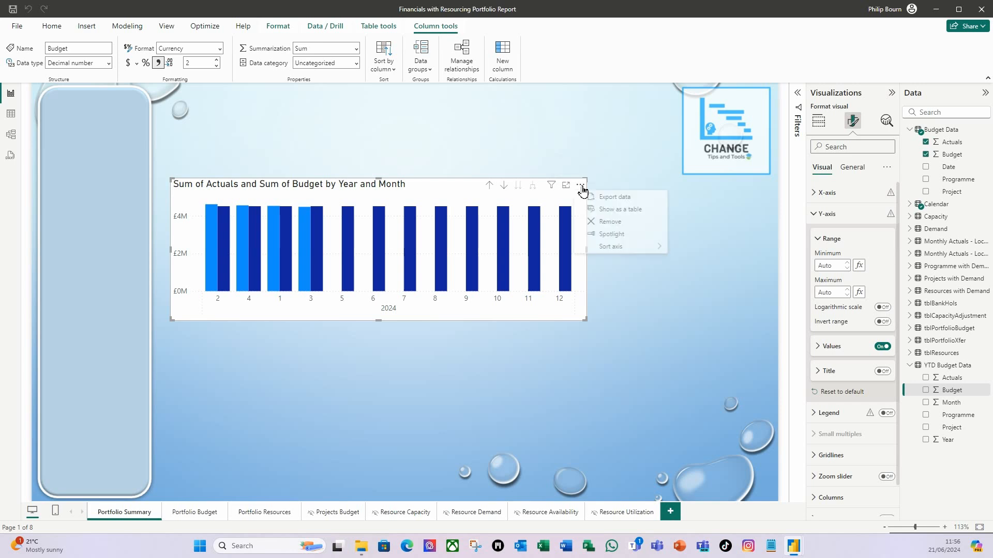
{"action": "mouse_move", "coordinate": [660, 249]}
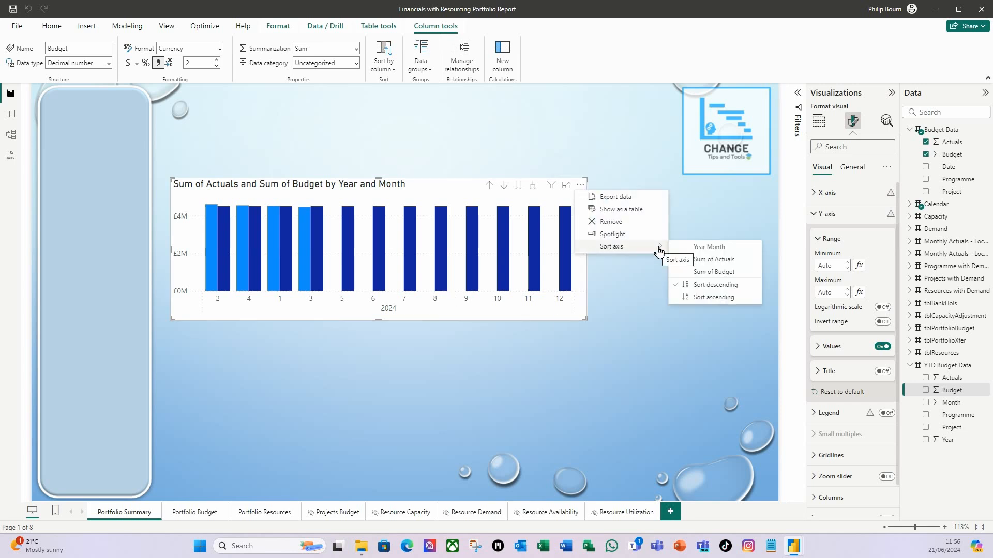
{"action": "left_click", "coordinate": [726, 248]}
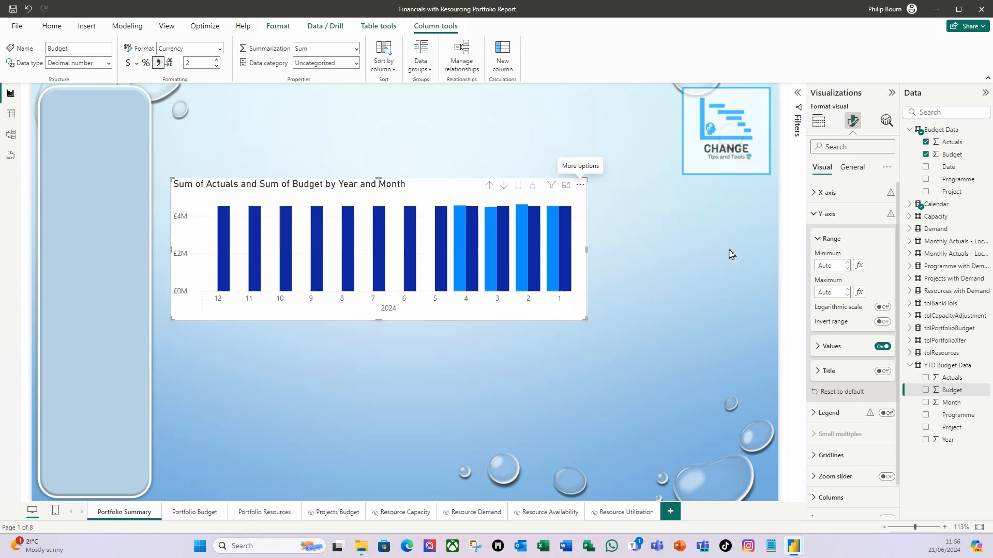
- Sort the column chart's Year Month axis in ascending order
{"action": "left_click", "coordinate": [580, 185]}
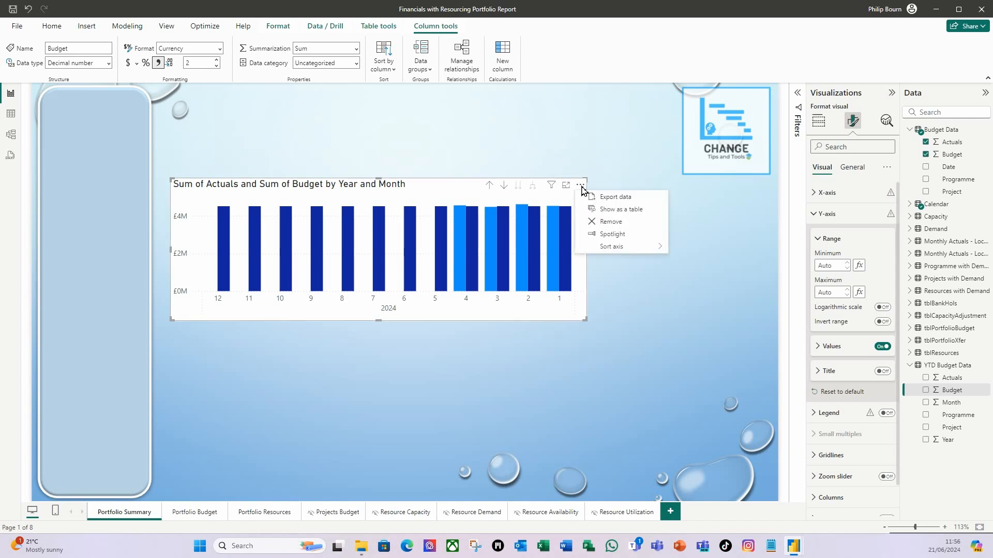
{"action": "mouse_move", "coordinate": [624, 250]}
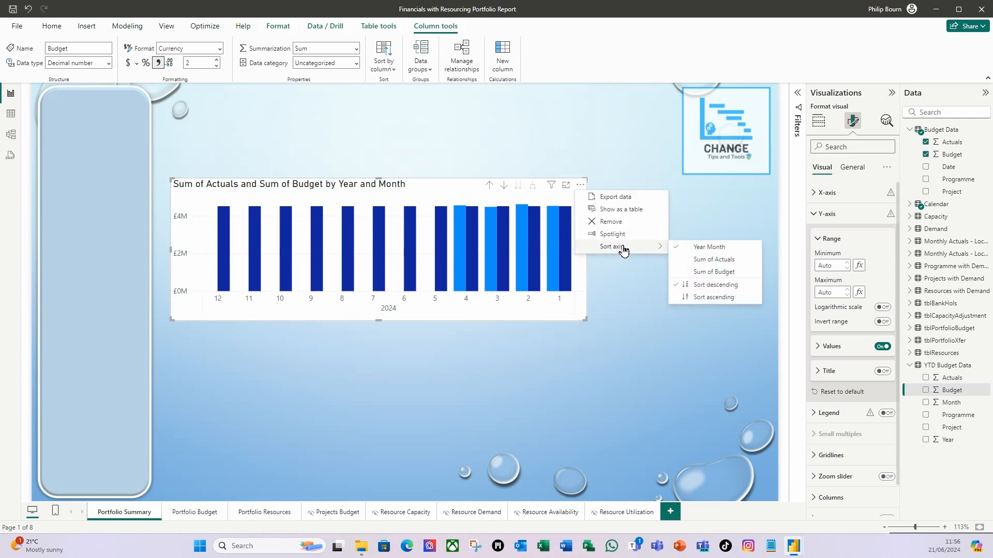
{"action": "left_click", "coordinate": [708, 297]}
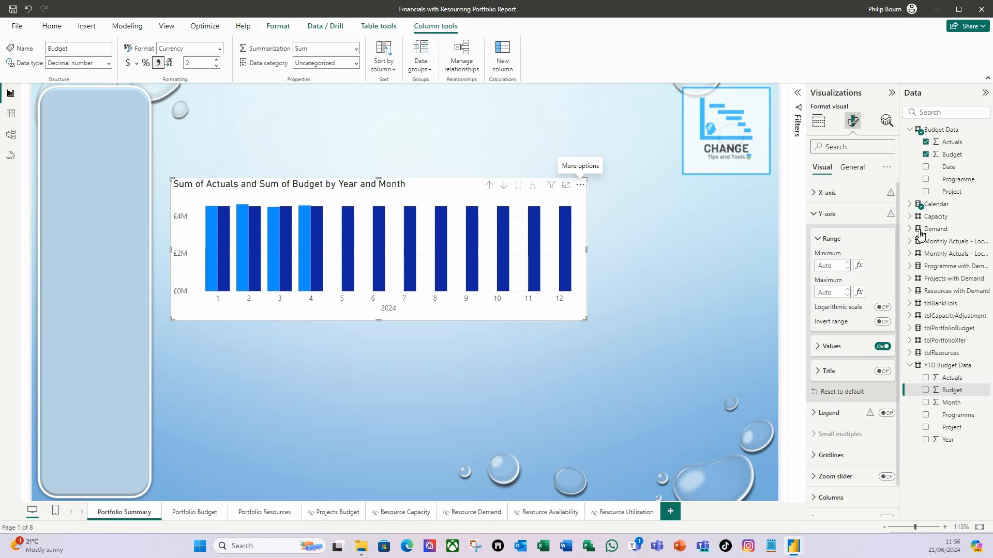
- Change the chart title to "Financials - Budget vs Actuals for Year" and make it bold
{"action": "left_click", "coordinate": [859, 171]}
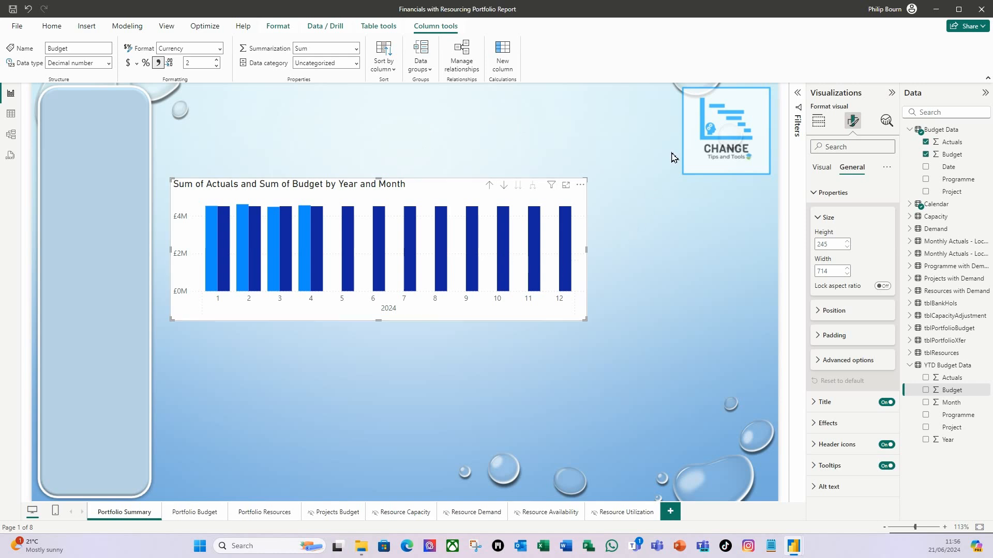
{"action": "left_click", "coordinate": [811, 195]}
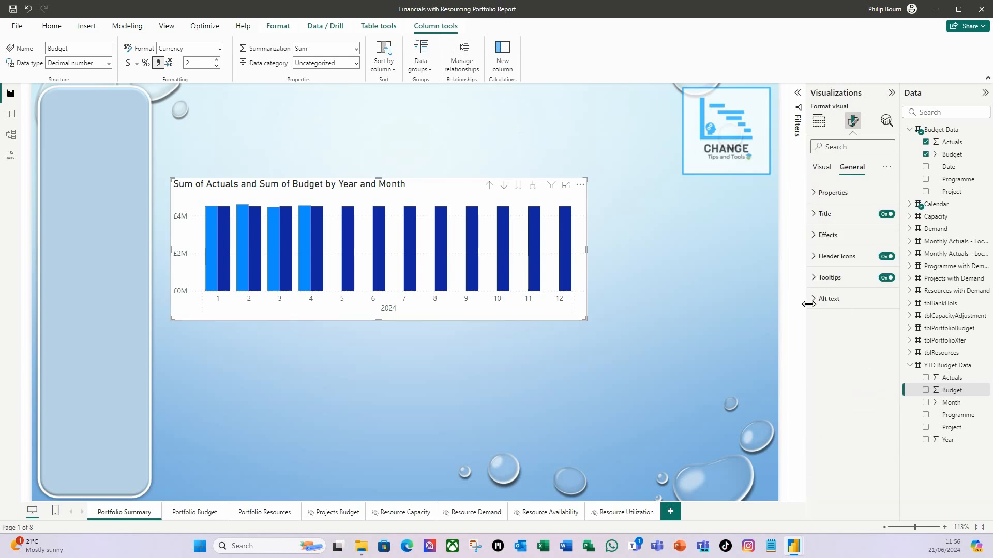
{"action": "left_click", "coordinate": [817, 215]}
{"action": "left_click", "coordinate": [823, 266]}
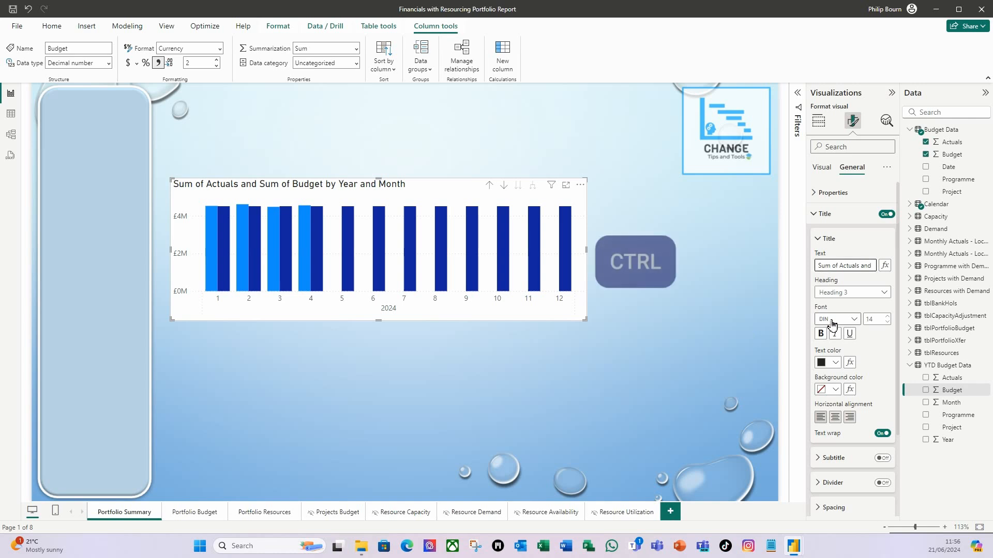
{"action": "key", "text": "ctrl+a"}
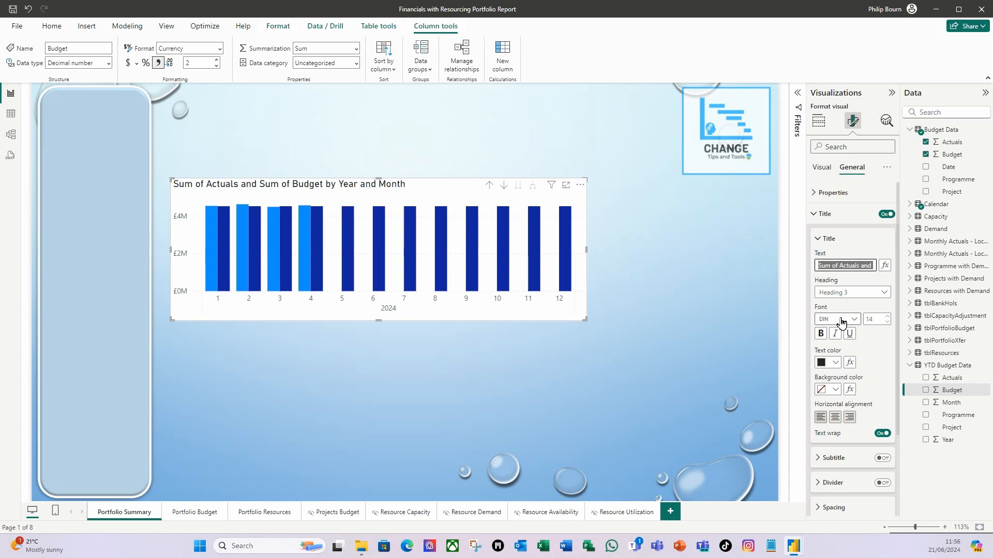
{"action": "type", "text": "Financials -"}
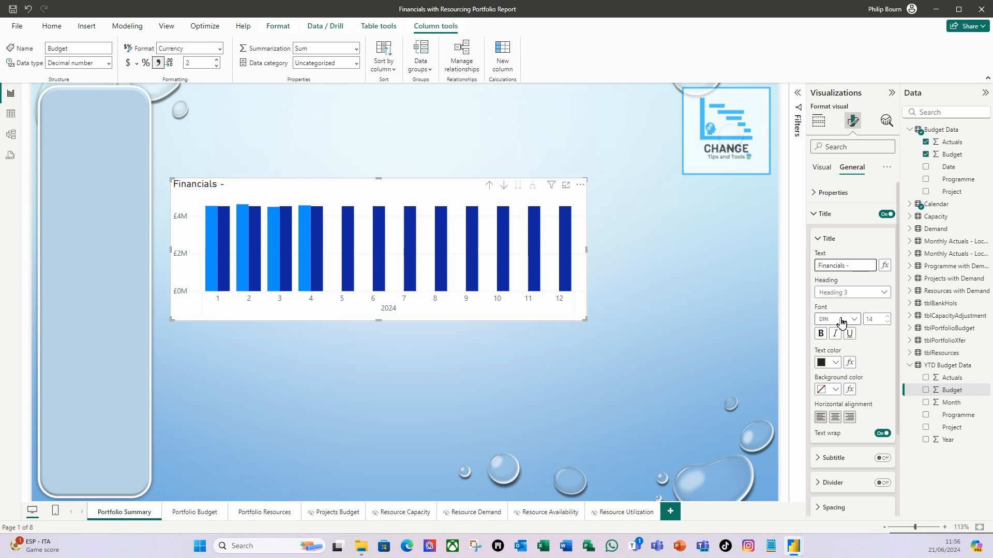
{"action": "type", "text": "Budget vs ACtuals for Year"}
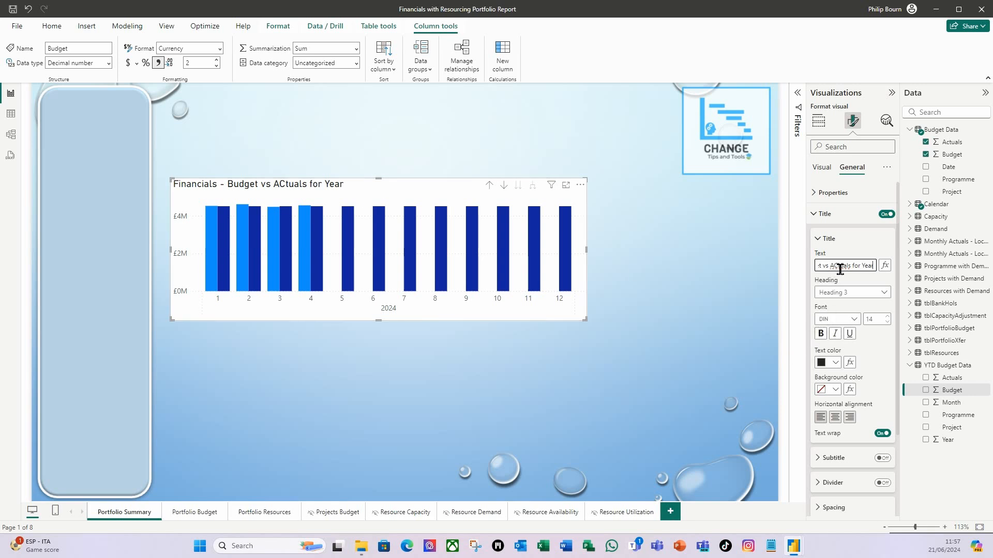
{"action": "key", "text": "BackSpace"}
{"action": "type", "text": "c"}
{"action": "left_click", "coordinate": [820, 334]}
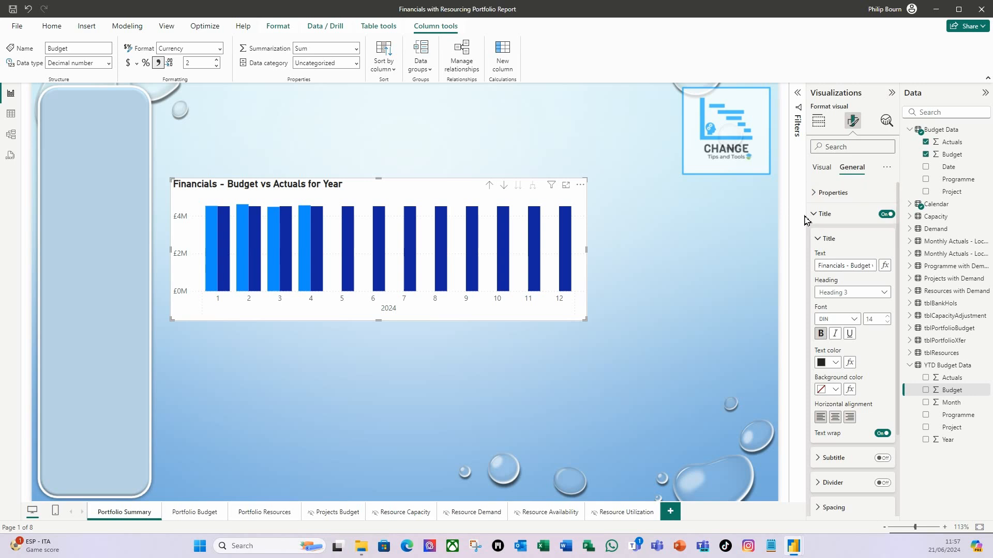
- Set the Sum of Actuals columns to light blue #a0d1ff (Theme color 1, 60% lighter)
{"action": "left_click", "coordinate": [821, 167]}
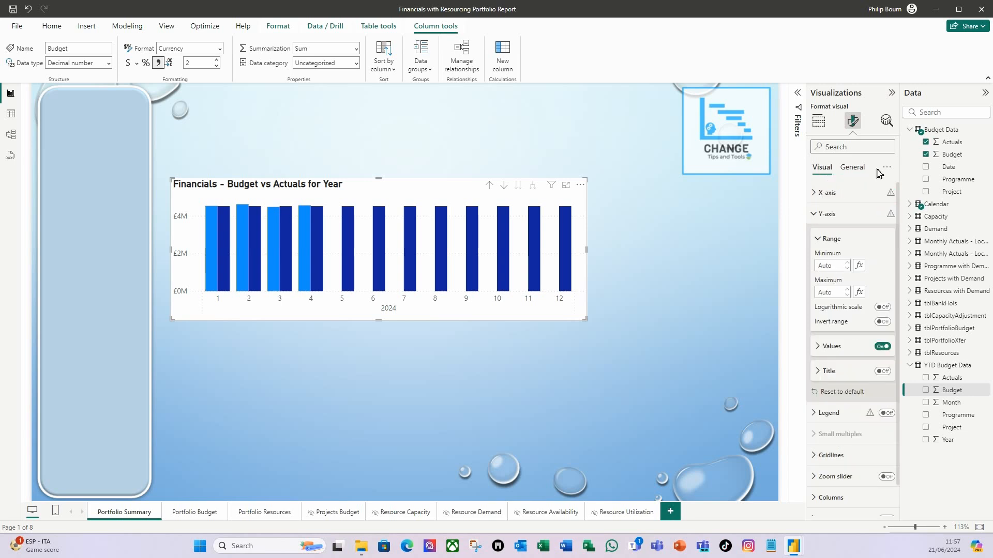
{"action": "left_click", "coordinate": [815, 218]}
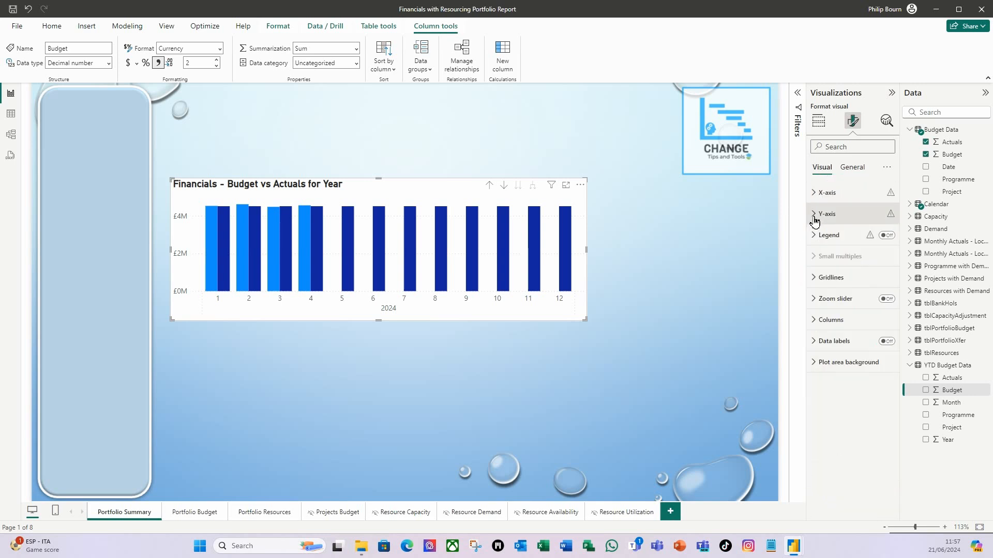
{"action": "left_click", "coordinate": [815, 321]}
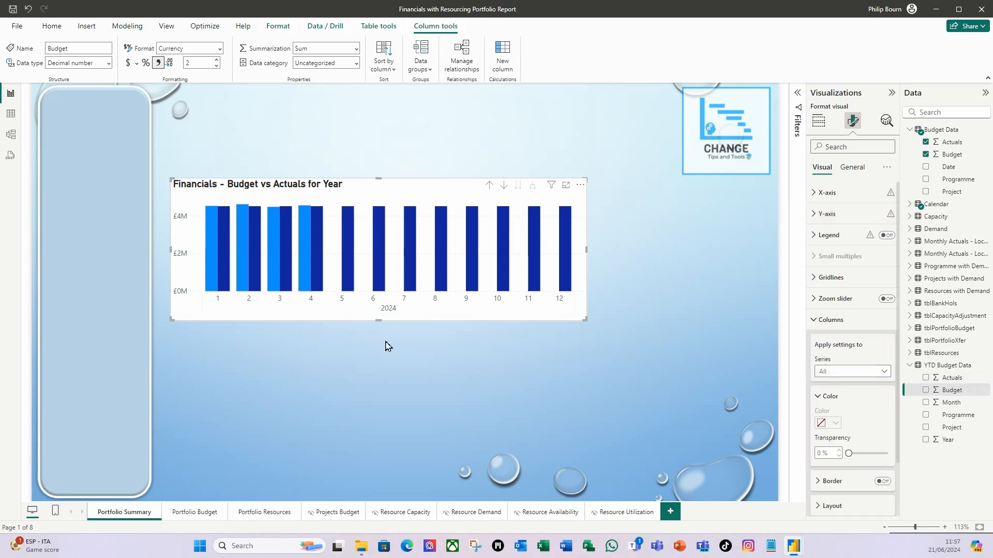
{"action": "left_click", "coordinate": [882, 372]}
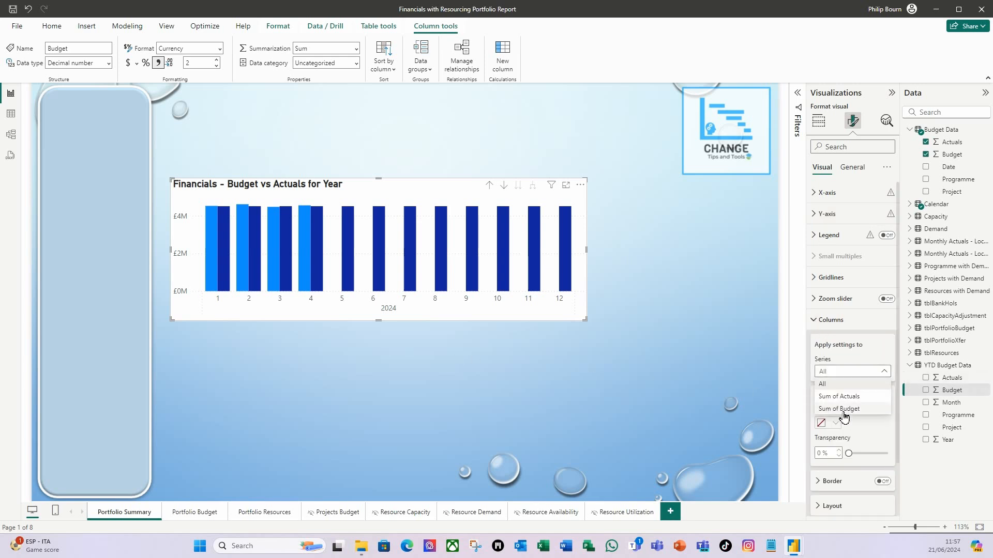
{"action": "left_click", "coordinate": [849, 397]}
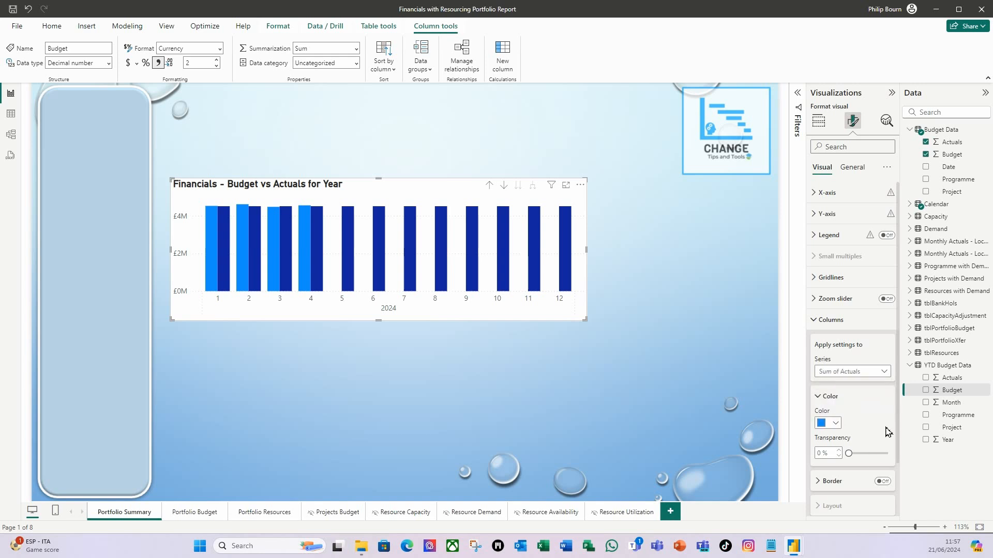
{"action": "scroll", "coordinate": [893, 413], "scroll_direction": "down", "scroll_amount": 2}
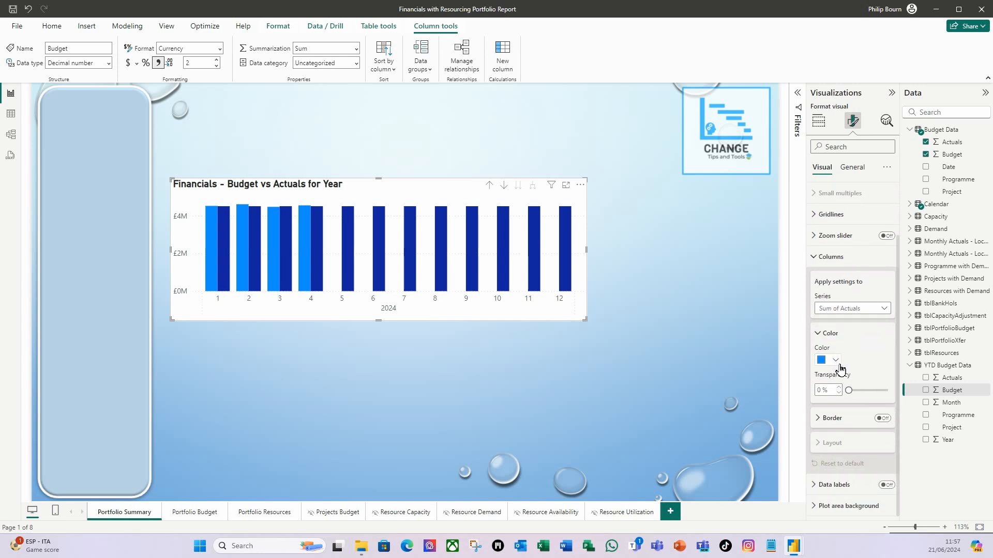
{"action": "left_click", "coordinate": [834, 360]}
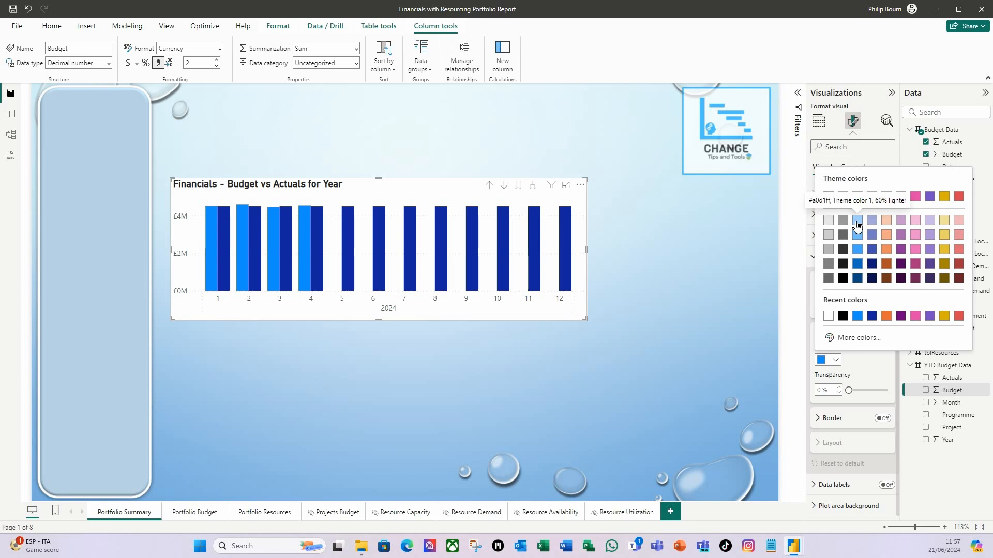
{"action": "left_click", "coordinate": [858, 227]}
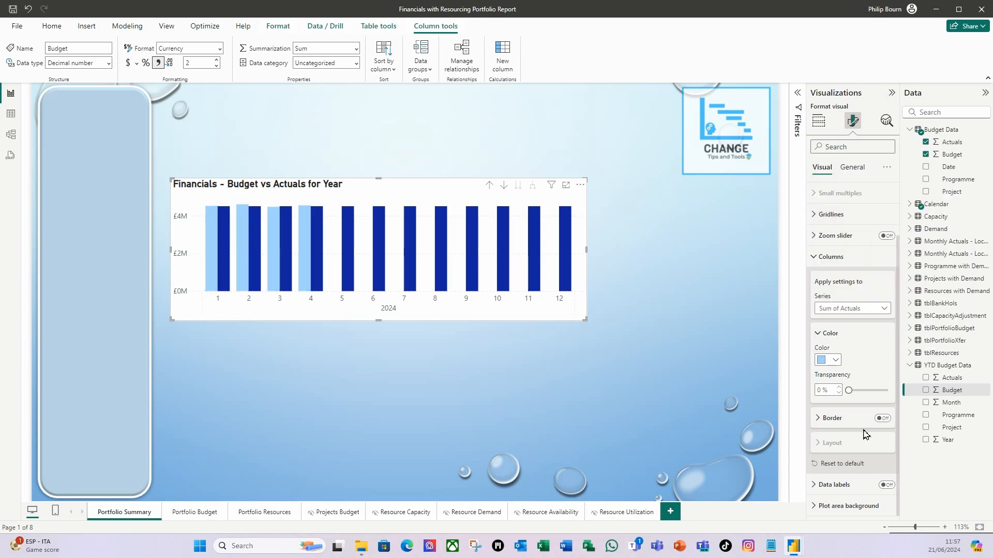
- Turn on the border for the Sum of Actuals columns and make it match the column color
{"action": "left_click", "coordinate": [882, 418]}
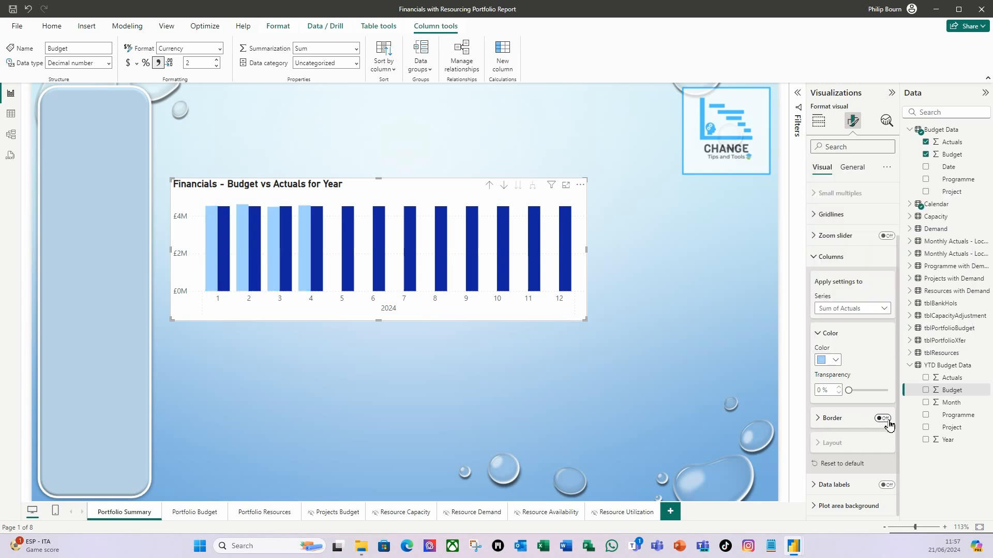
{"action": "left_click", "coordinate": [824, 418]}
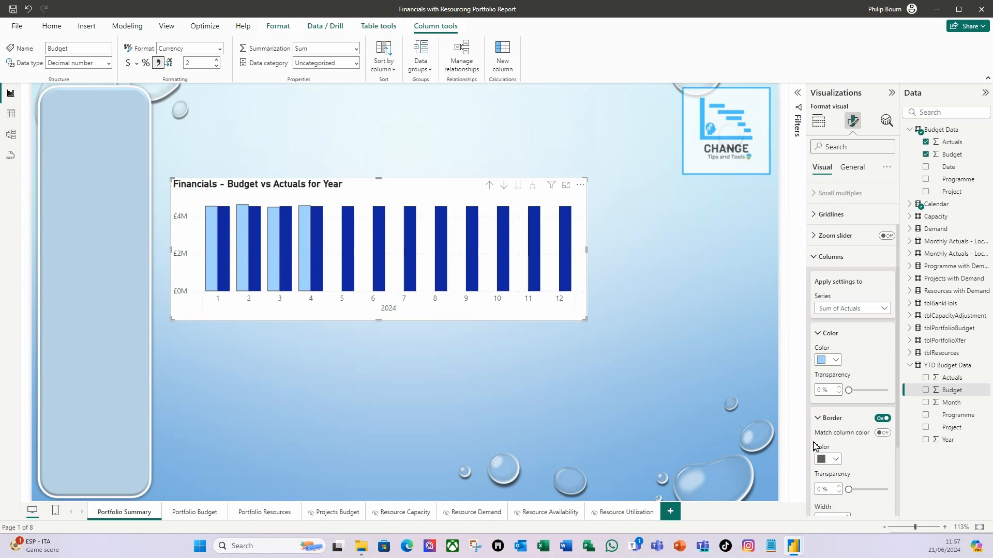
{"action": "left_click", "coordinate": [884, 433]}
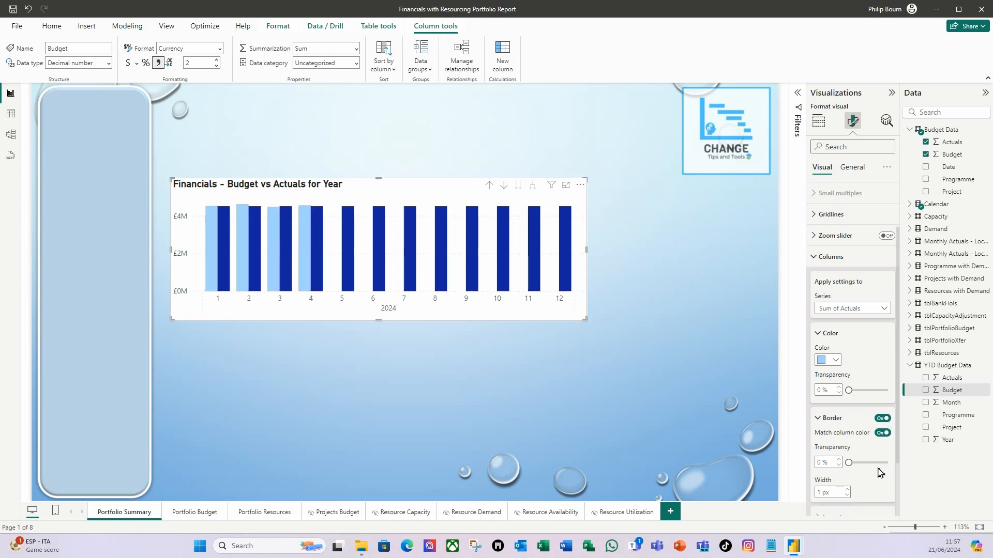
- Set the Sum of Budget columns' fill to white #FFFFFF with 100% transparency
{"action": "left_click", "coordinate": [884, 309]}
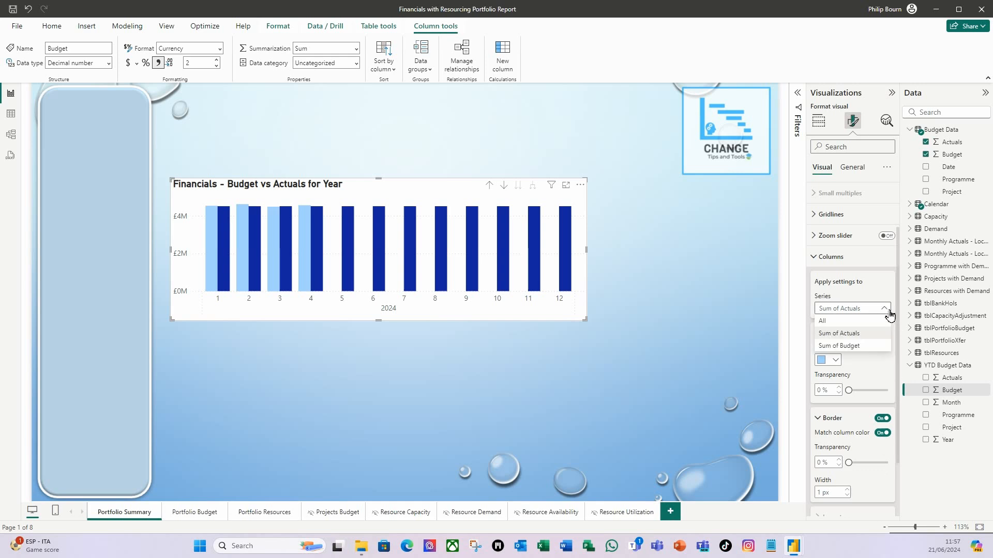
{"action": "left_click", "coordinate": [856, 347]}
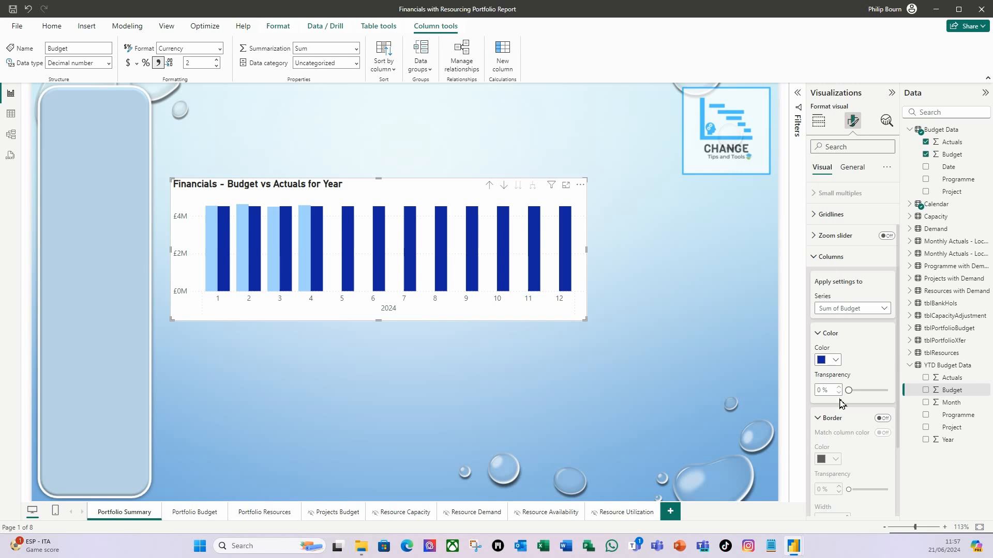
{"action": "left_click", "coordinate": [835, 361]}
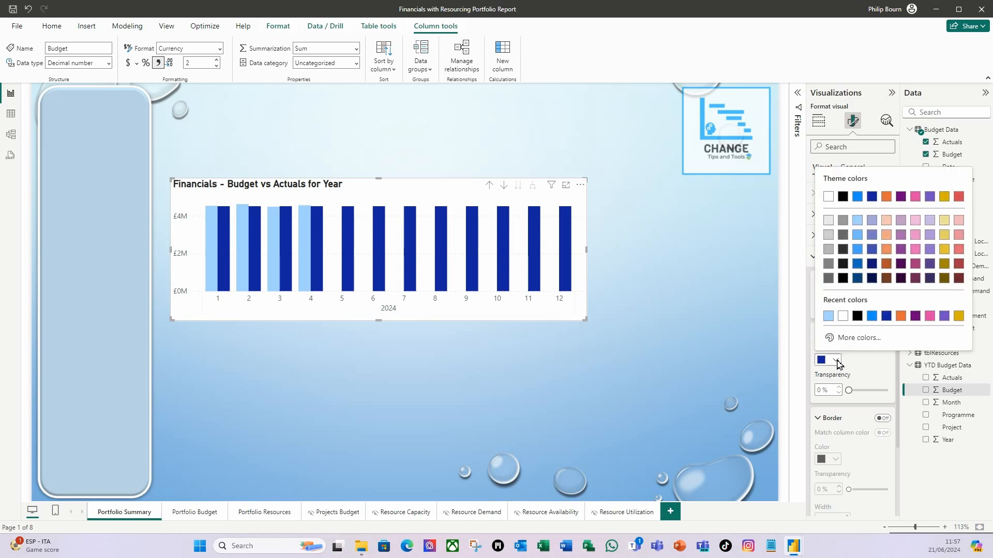
{"action": "left_click", "coordinate": [842, 317]}
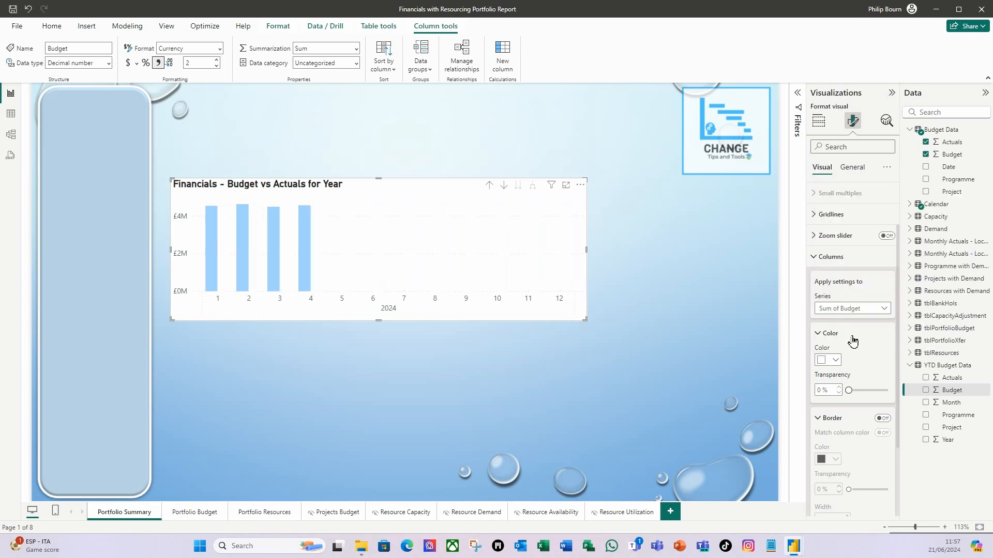
{"action": "left_click", "coordinate": [849, 391]}
{"action": "left_click_drag", "start_coordinate": [848, 391], "coordinate": [889, 392]}
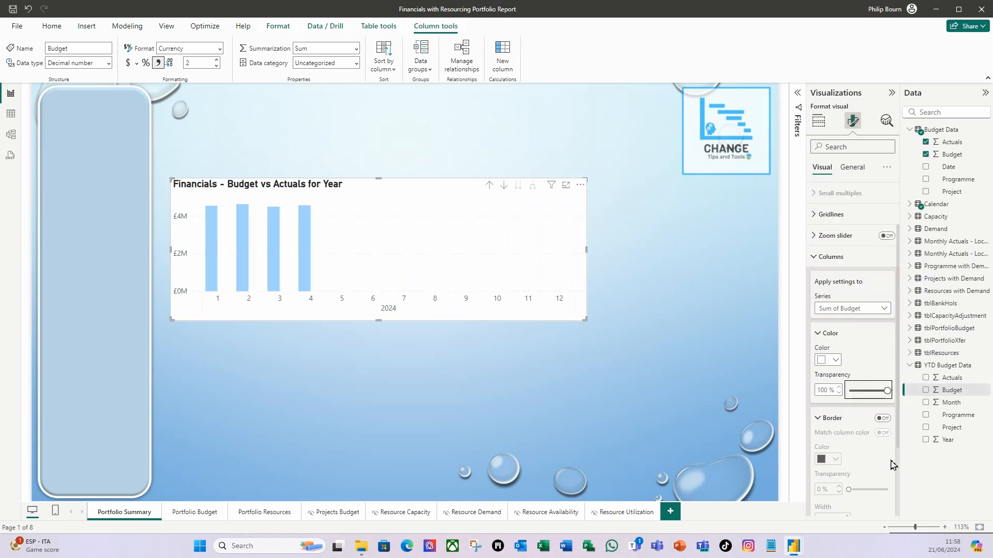
- Turn on a dark blue border 2 px wide for the Sum of Budget columns
{"action": "left_click", "coordinate": [883, 418]}
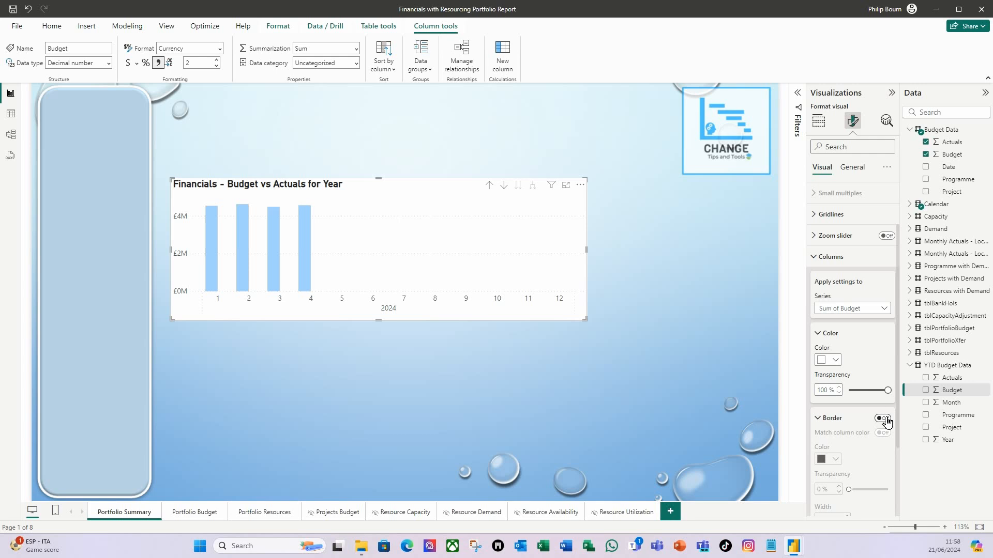
{"action": "left_click", "coordinate": [835, 459]}
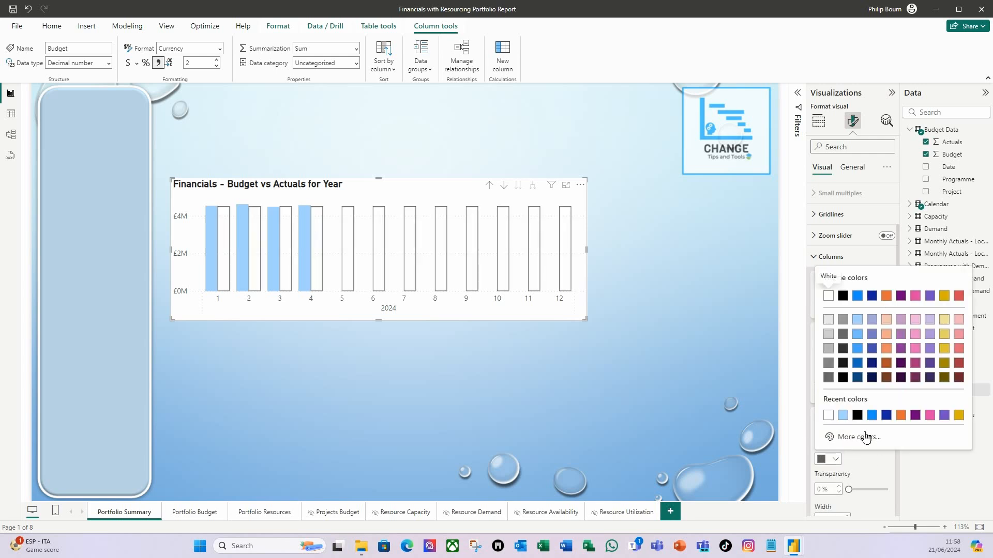
{"action": "left_click", "coordinate": [873, 366]}
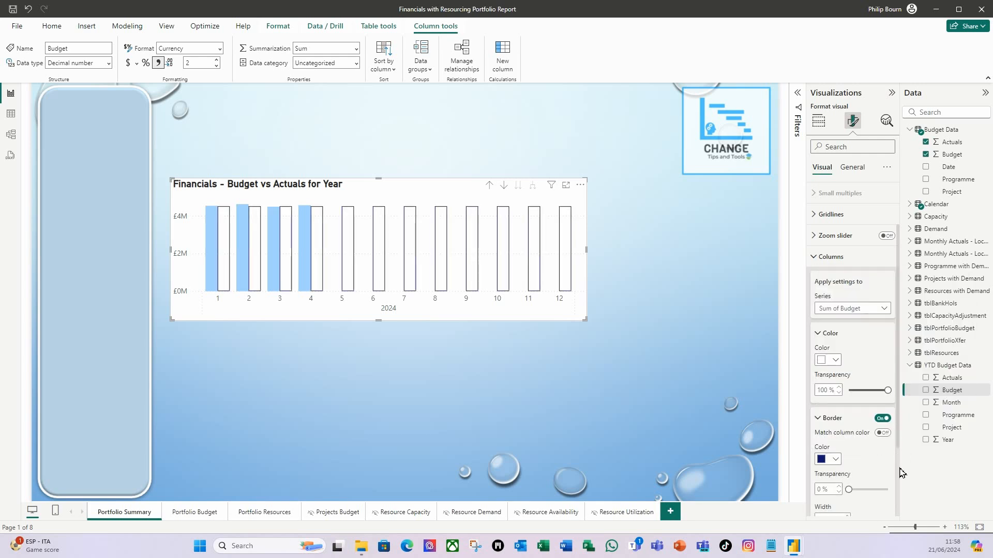
{"action": "scroll", "coordinate": [874, 480], "scroll_direction": "down", "scroll_amount": 3}
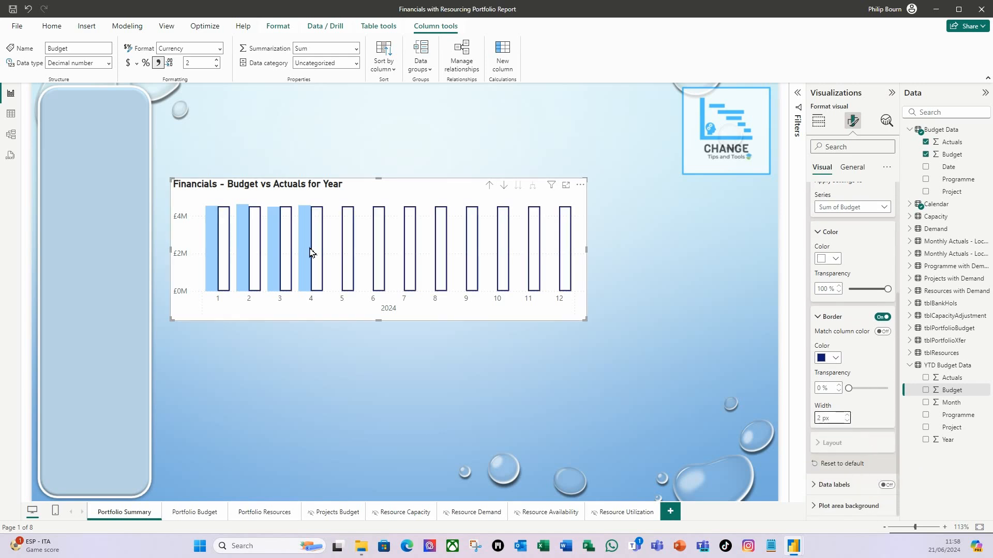
{"action": "mouse_move", "coordinate": [311, 251]}
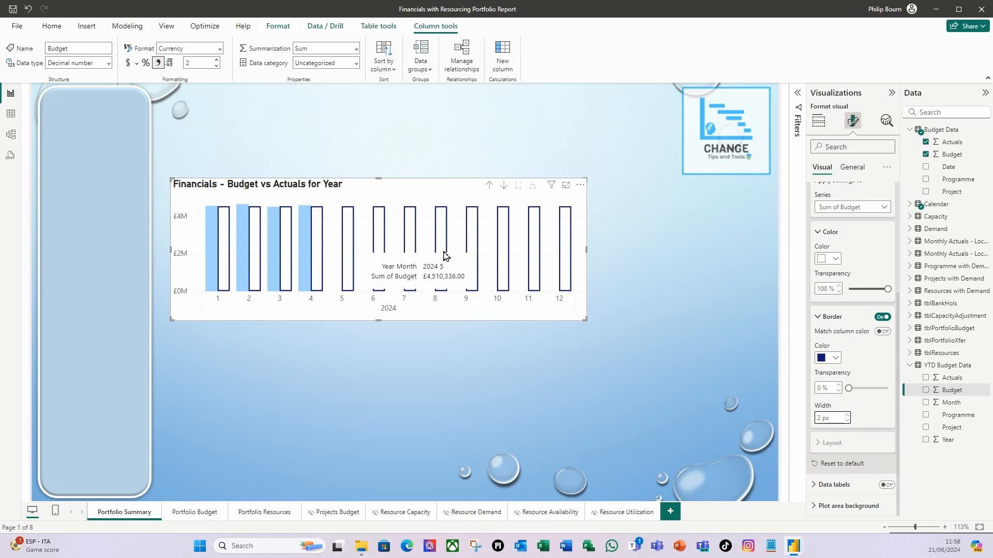
- Turn on Overlap in the column layout for all series and set the space between series to 100%
{"action": "left_click", "coordinate": [889, 207]}
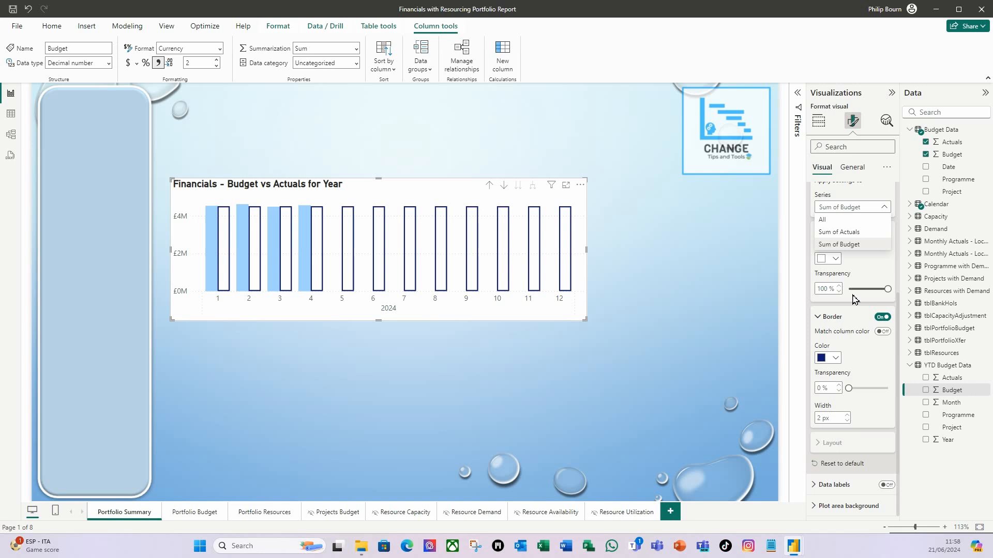
{"action": "left_click", "coordinate": [838, 219]}
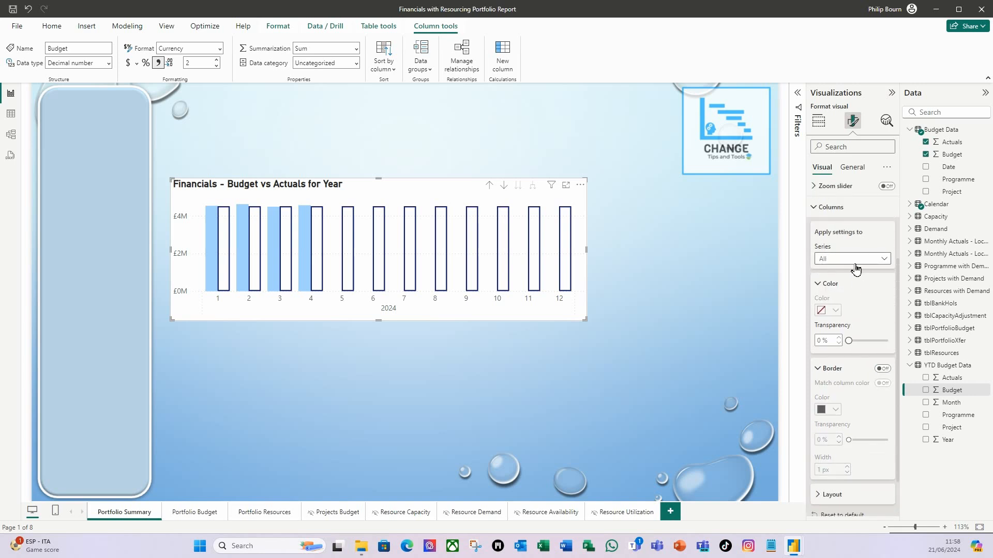
{"action": "scroll", "coordinate": [885, 337], "scroll_direction": "down", "scroll_amount": 2}
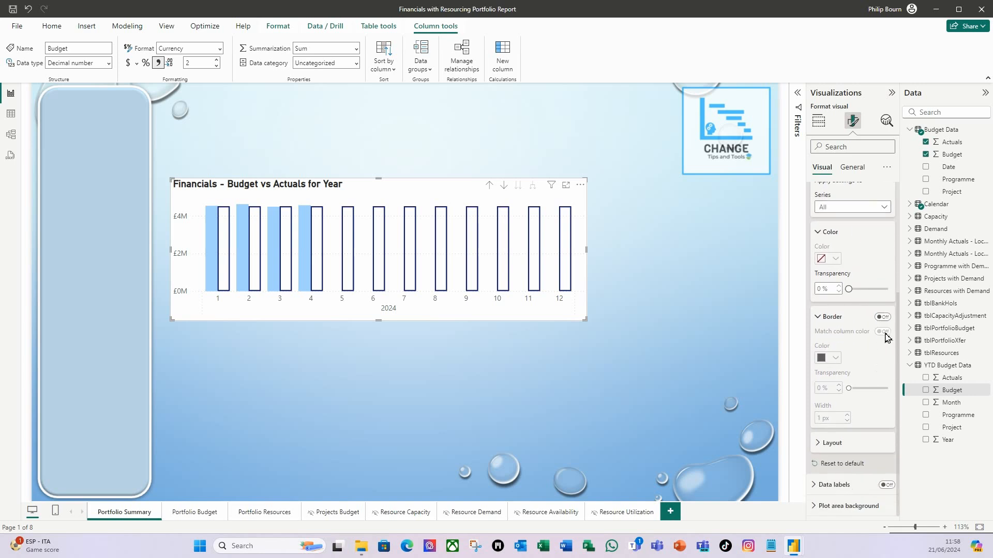
{"action": "left_click", "coordinate": [822, 446]}
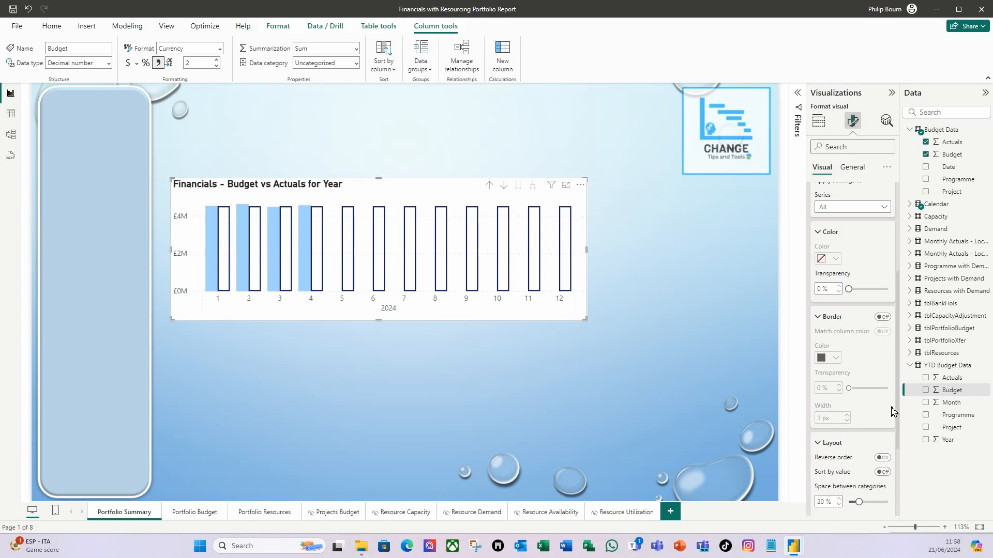
{"action": "scroll", "coordinate": [894, 411], "scroll_direction": "down", "scroll_amount": 2}
{"action": "scroll", "coordinate": [850, 416], "scroll_direction": "down", "scroll_amount": 2}
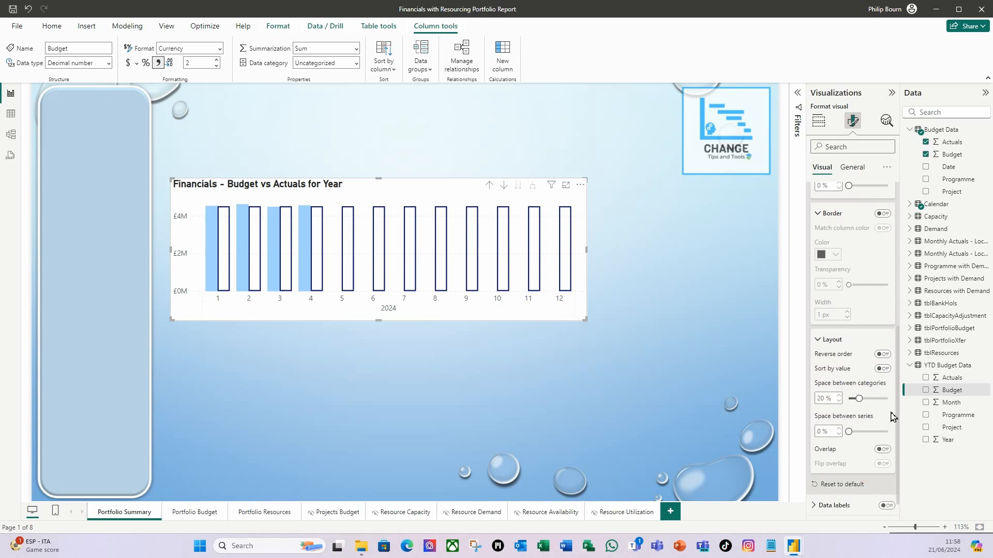
{"action": "left_click", "coordinate": [883, 450]}
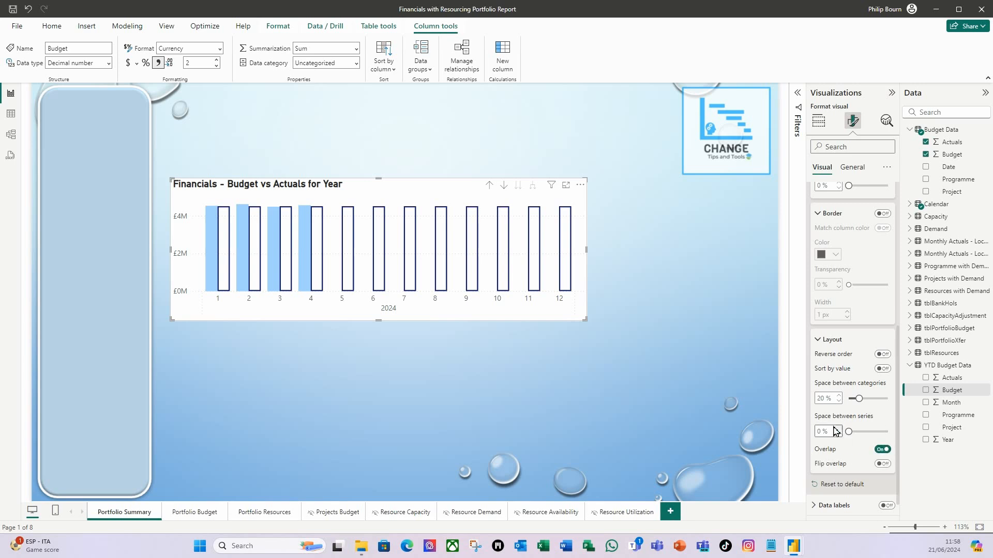
{"action": "left_click_drag", "start_coordinate": [849, 434], "coordinate": [898, 439]}
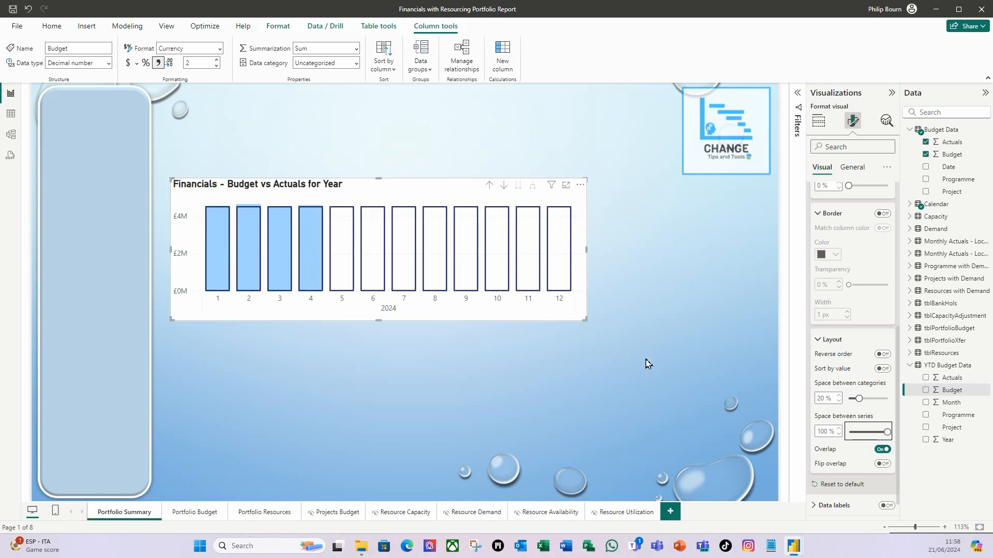
- Turn on data labels for all series and set the label value font size to 8
{"action": "scroll", "coordinate": [853, 475], "scroll_direction": "down", "scroll_amount": 1}
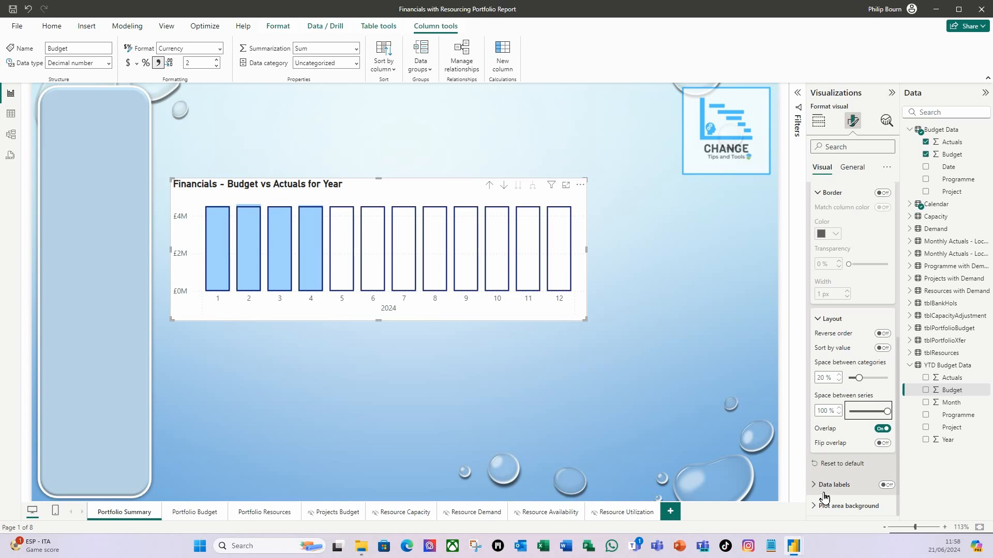
{"action": "left_click", "coordinate": [885, 486]}
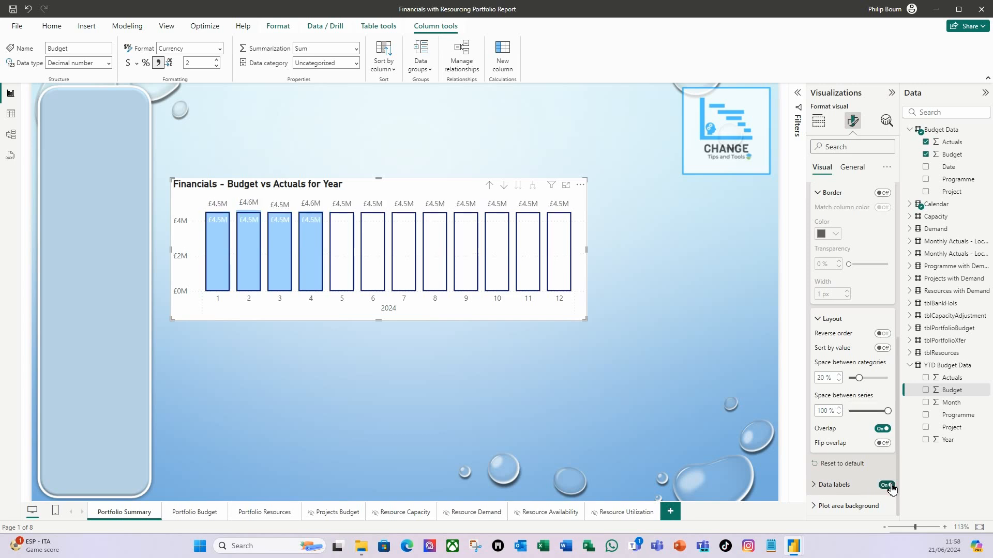
{"action": "left_click", "coordinate": [815, 486]}
{"action": "scroll", "coordinate": [841, 455], "scroll_direction": "down", "scroll_amount": 3}
{"action": "scroll", "coordinate": [841, 451], "scroll_direction": "down", "scroll_amount": 5}
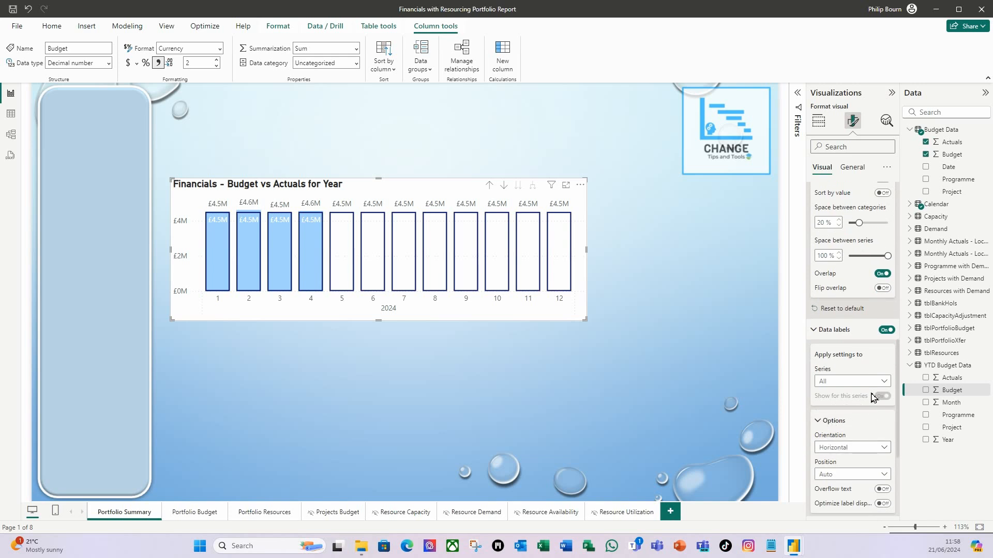
{"action": "scroll", "coordinate": [827, 481], "scroll_direction": "down", "scroll_amount": 5}
{"action": "left_click", "coordinate": [817, 456]}
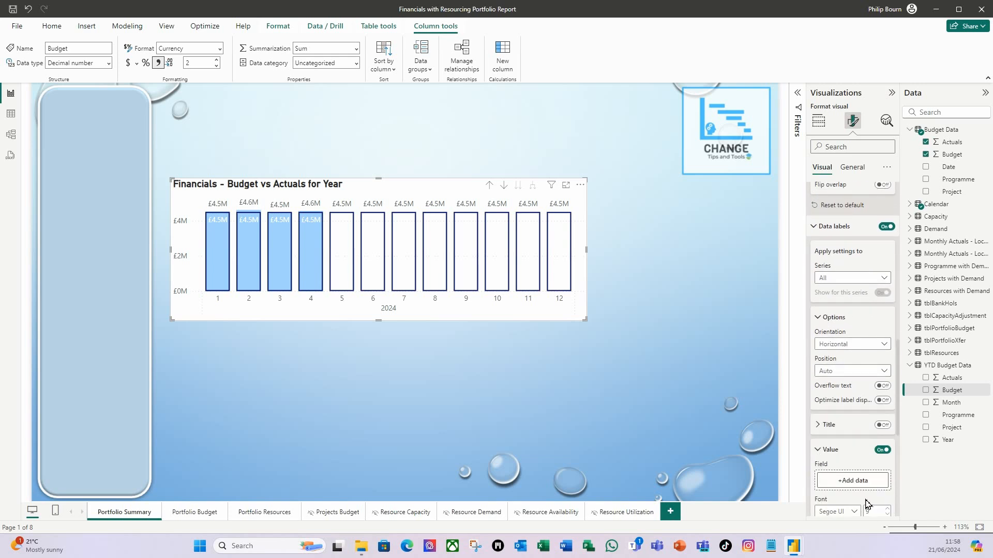
{"action": "scroll", "coordinate": [879, 465], "scroll_direction": "down", "scroll_amount": 5}
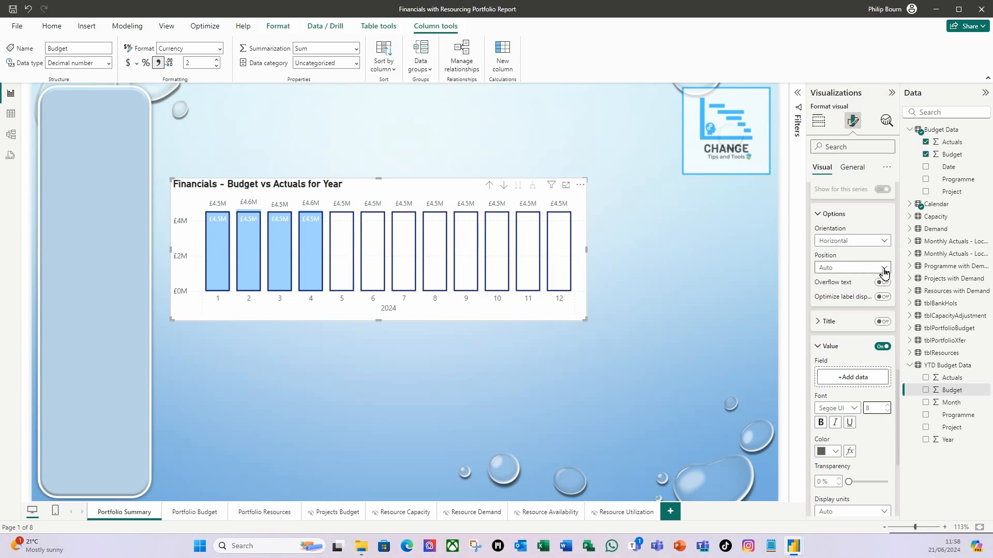
- Make the Sum of Budget data label values bold and italic
{"action": "scroll", "coordinate": [873, 289], "scroll_direction": "up", "scroll_amount": 4}
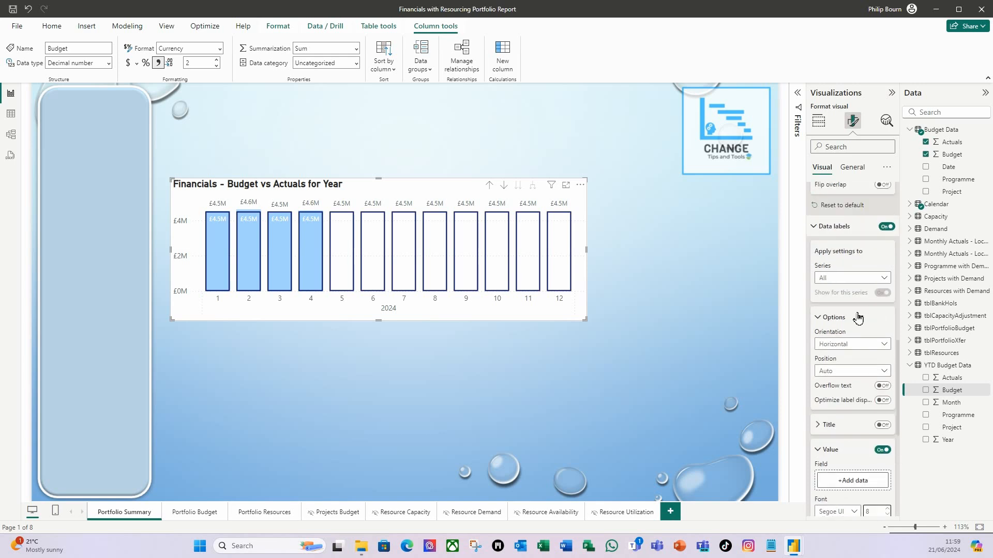
{"action": "left_click", "coordinate": [885, 279]}
{"action": "left_click", "coordinate": [845, 316]}
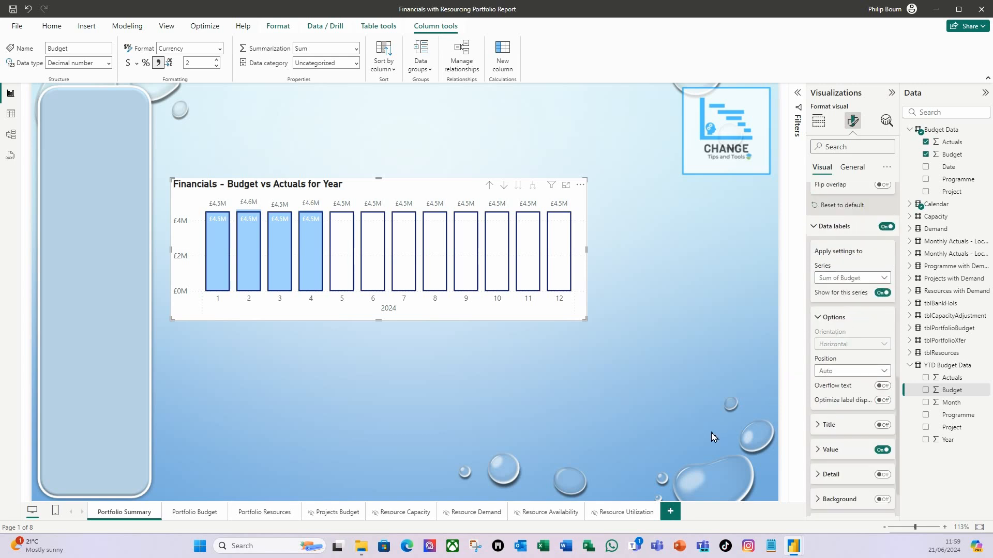
{"action": "left_click", "coordinate": [819, 455]}
{"action": "scroll", "coordinate": [819, 450], "scroll_direction": "down", "scroll_amount": 3}
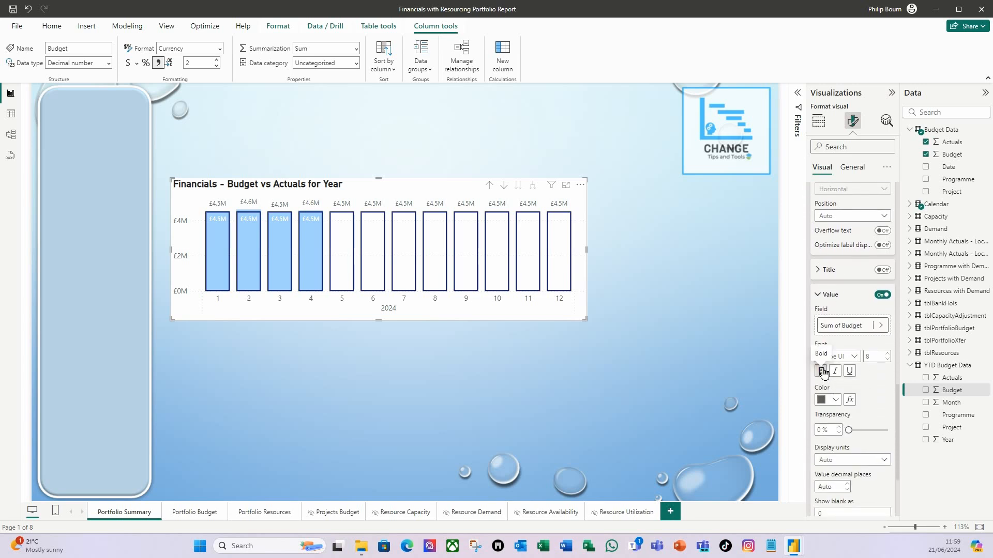
{"action": "left_click", "coordinate": [822, 371]}
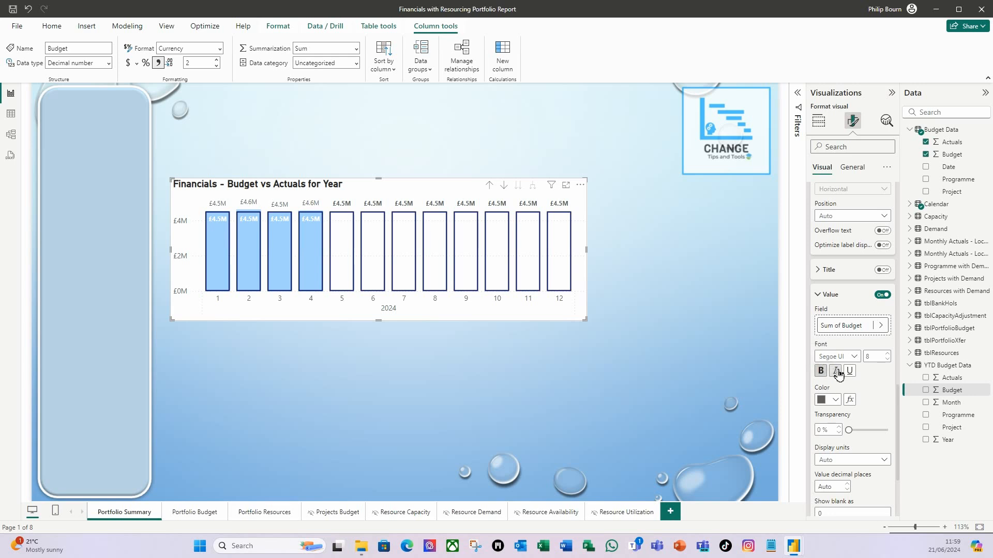
{"action": "left_click", "coordinate": [836, 372]}
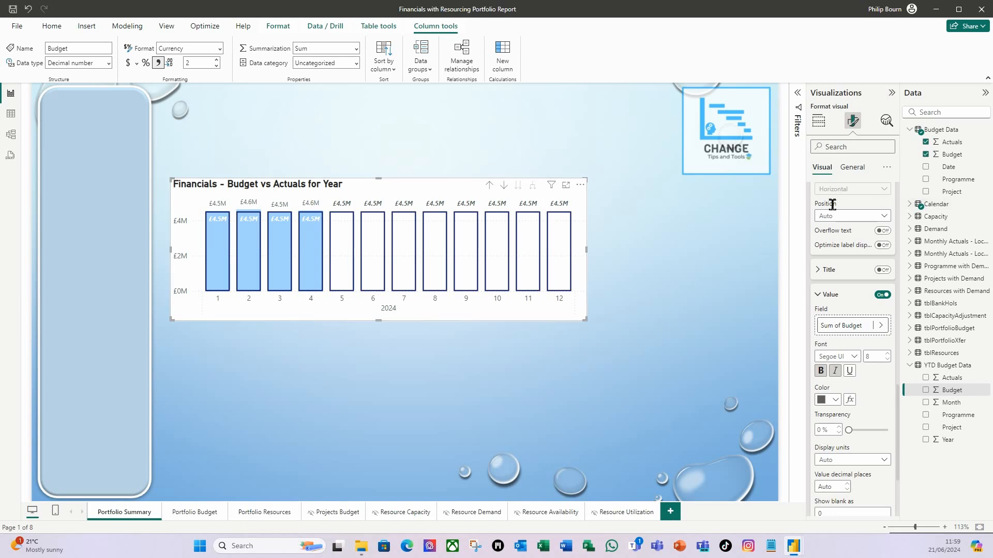
- Turn on the chart's visual border and color it light blue
{"action": "left_click", "coordinate": [858, 167]}
{"action": "scroll", "coordinate": [875, 269], "scroll_direction": "up", "scroll_amount": 3}
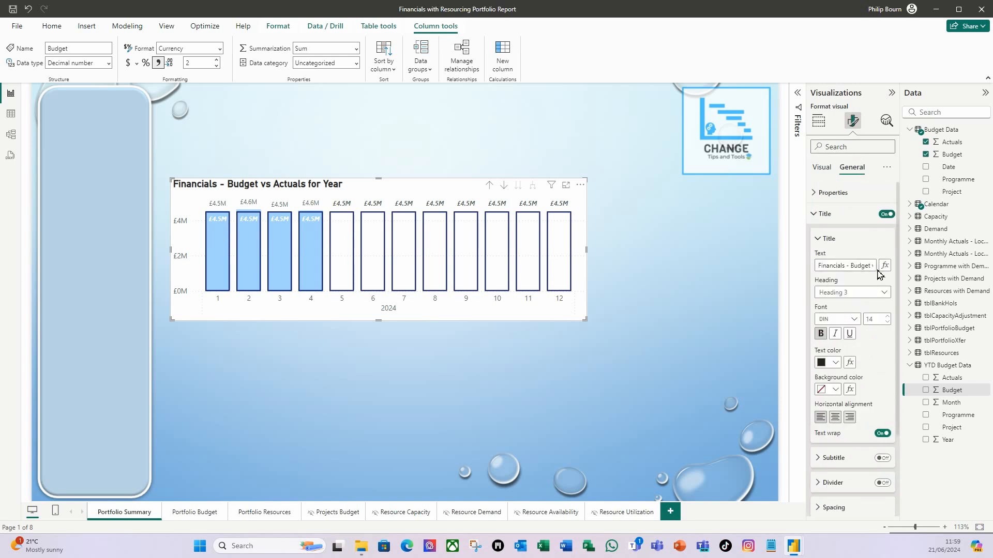
{"action": "left_click", "coordinate": [816, 214]}
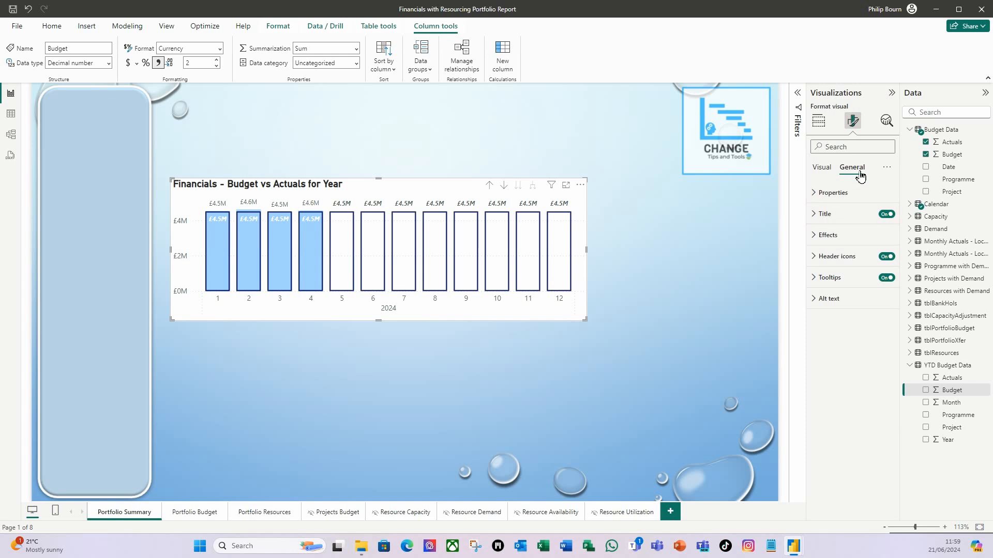
{"action": "left_click", "coordinate": [816, 235]}
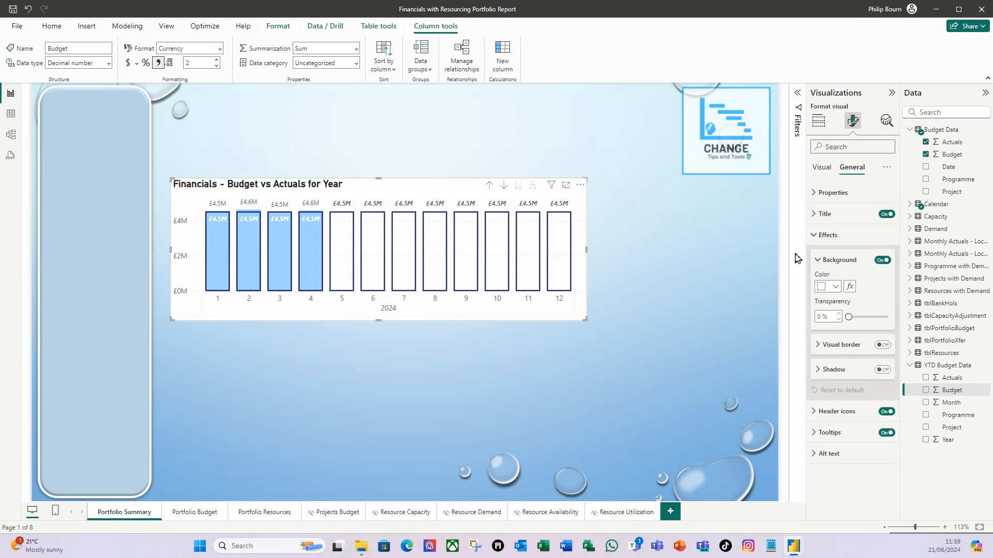
{"action": "left_click", "coordinate": [883, 345]}
{"action": "left_click", "coordinate": [819, 351]}
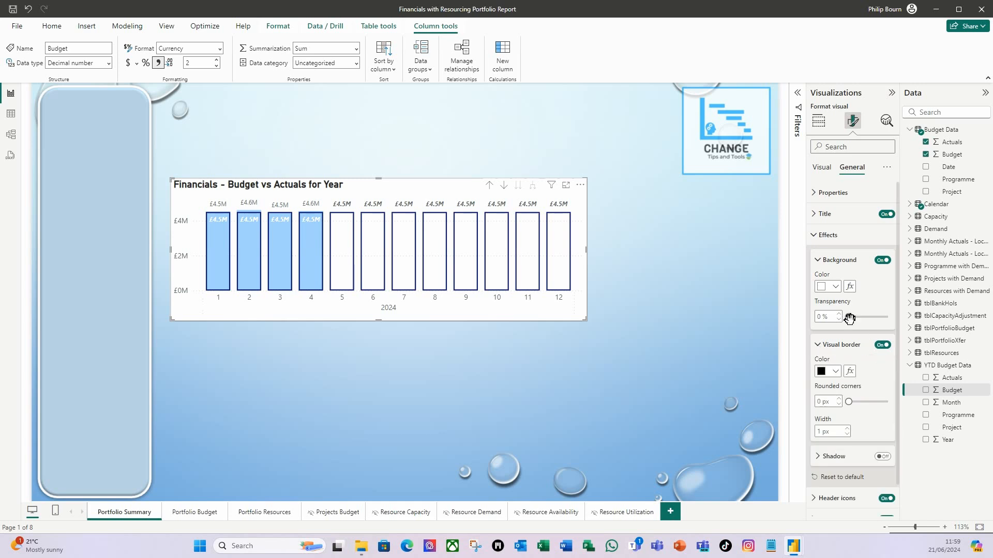
{"action": "scroll", "coordinate": [842, 318], "scroll_direction": "down", "scroll_amount": 1}
{"action": "left_click", "coordinate": [836, 340]}
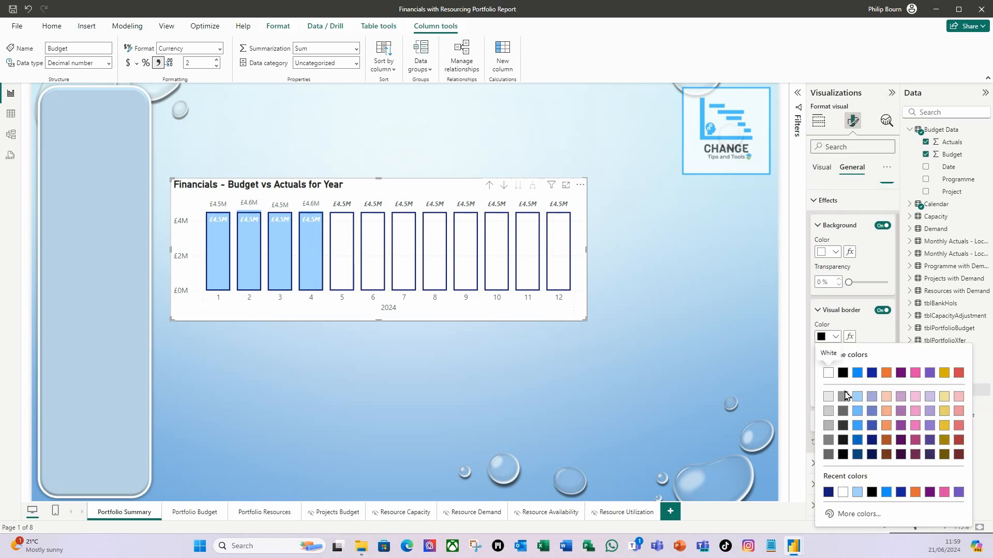
{"action": "left_click", "coordinate": [856, 399]}
- Round the chart border's corners to 10 px and turn on the chart's shadow
{"action": "left_click", "coordinate": [825, 367]}
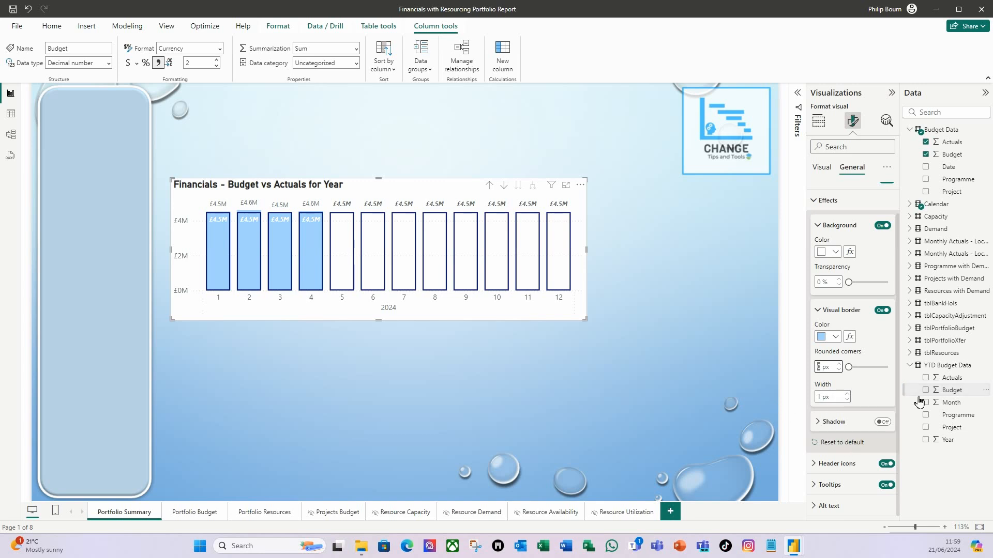
{"action": "type", "text": "10"}
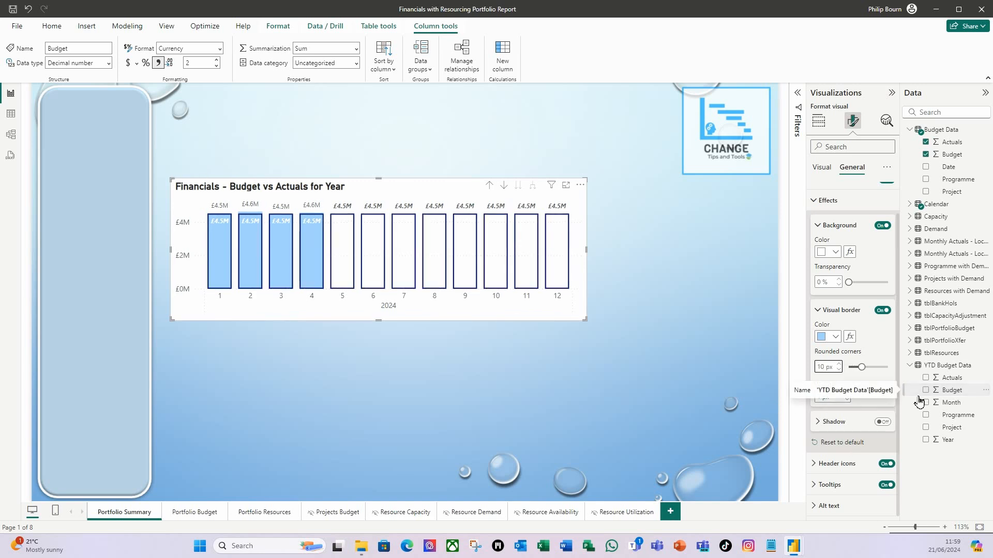
{"action": "left_click", "coordinate": [883, 346]}
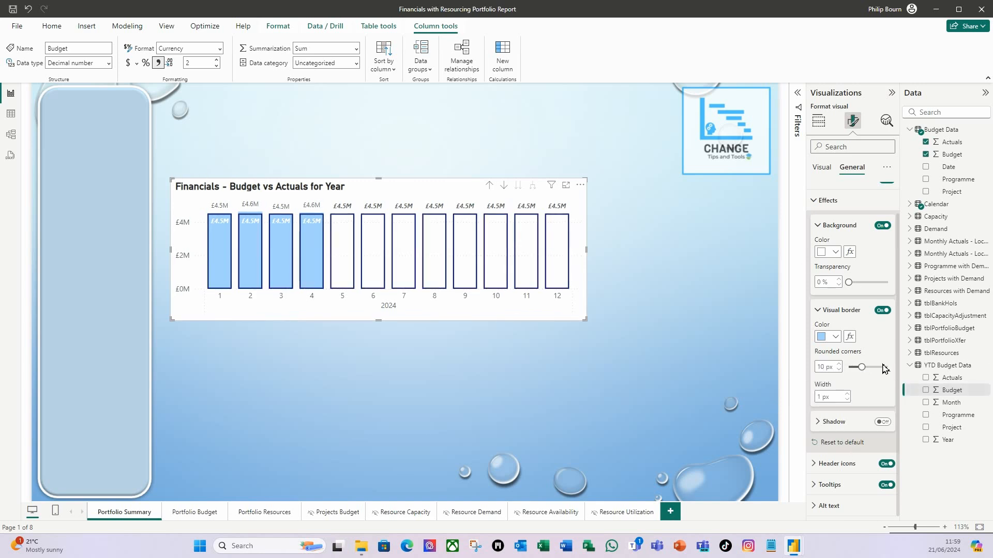
{"action": "left_click", "coordinate": [888, 424]}
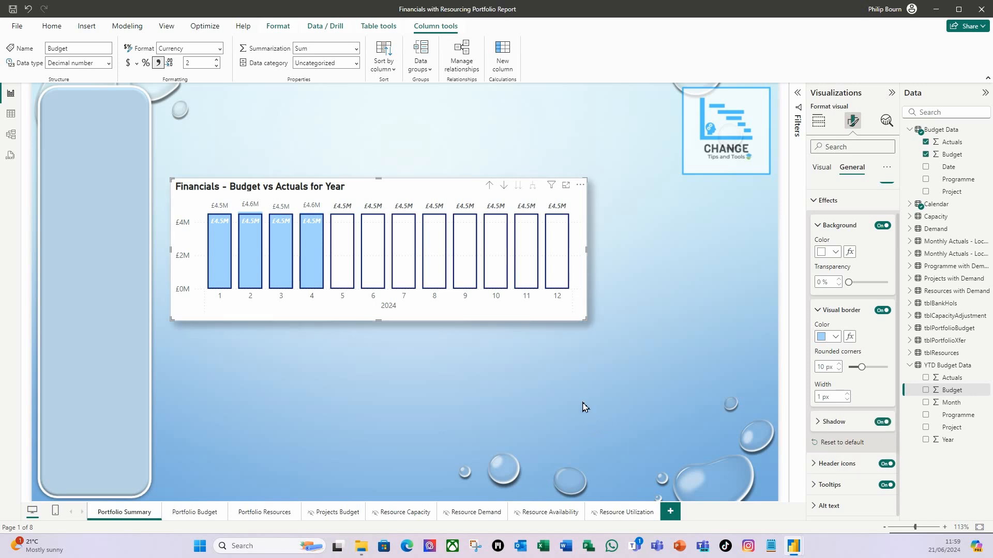
{"action": "left_click", "coordinate": [611, 386]}
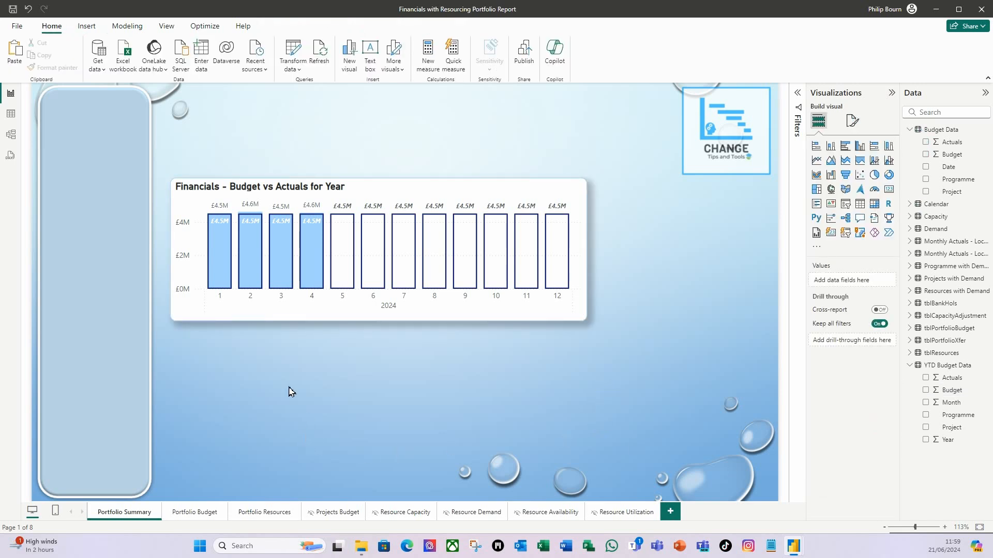
- Move the chart to the lower edge of the report page, right beside the tall rounded side panel
{"action": "left_click_drag", "start_coordinate": [334, 324], "coordinate": [305, 490]}
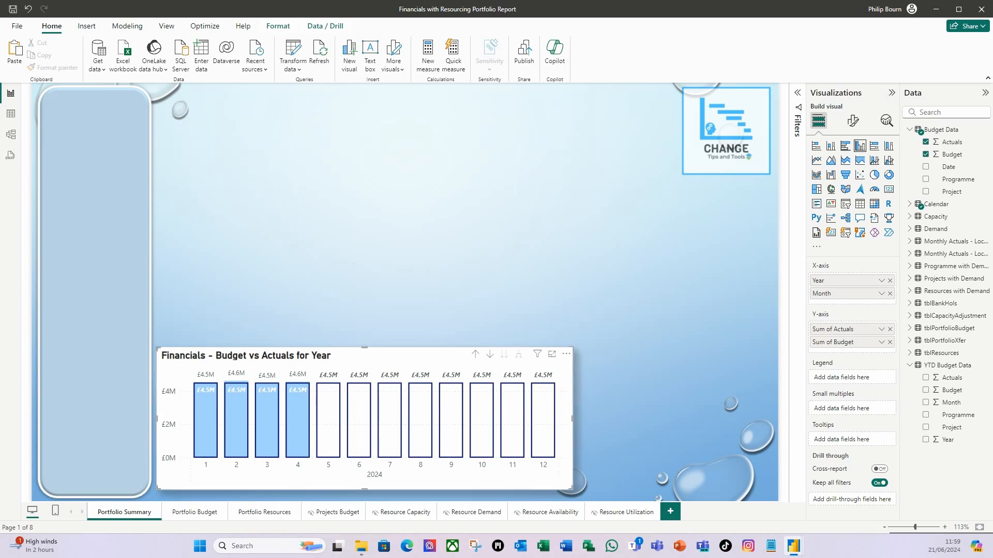
{"action": "key", "text": "Down"}
{"action": "key", "text": "Down"}
{"action": "key", "text": "Down"}
{"action": "key", "text": "Down"}
{"action": "key", "text": "Down"}
{"action": "key", "text": "Down"}
{"action": "key", "text": "Down"}
{"action": "key", "text": "Down"}
{"action": "key", "text": "Down"}
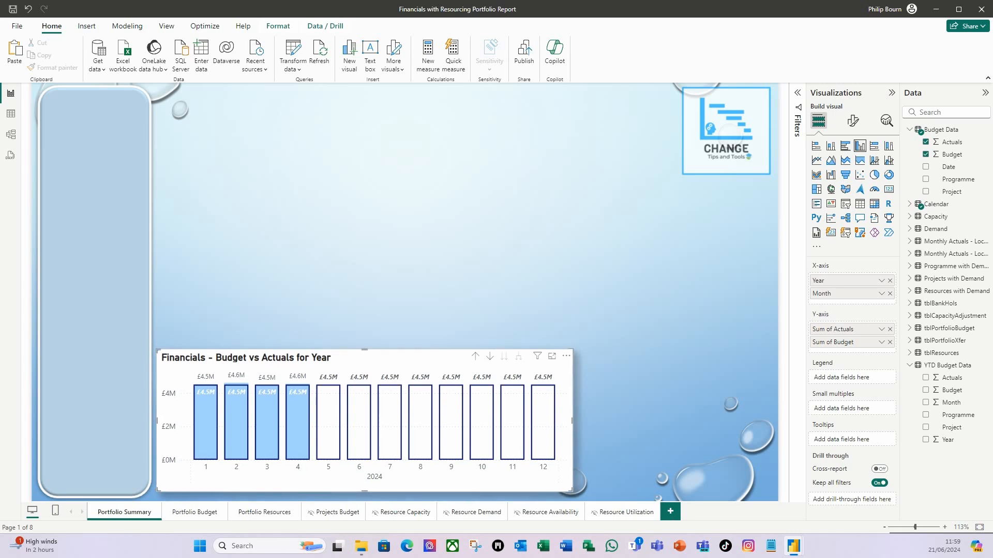
{"action": "key", "text": "Down"}
{"action": "key", "text": "Down"}
{"action": "key", "text": "Down"}
{"action": "key", "text": "Down"}
{"action": "key", "text": "Down"}
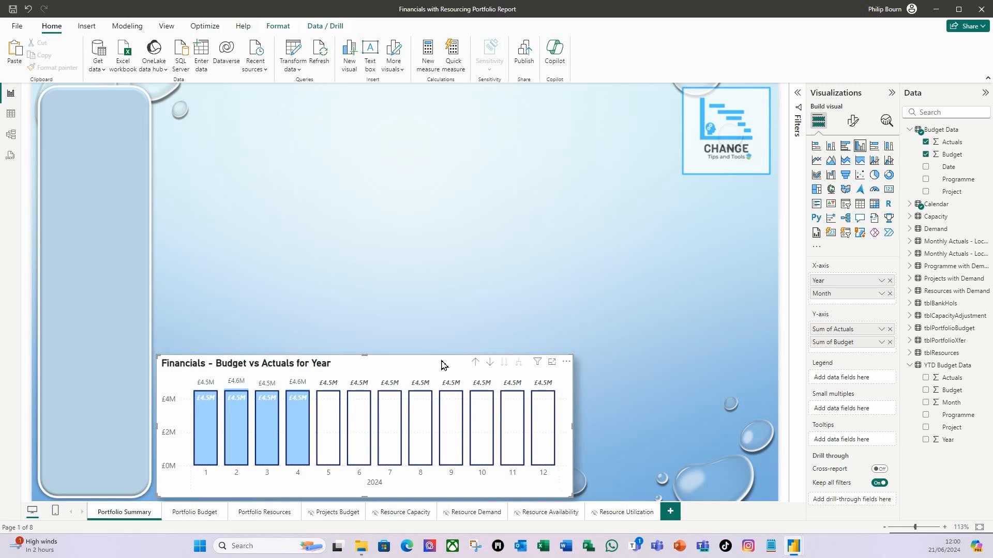
- Duplicate the budget vs actuals chart and place the copy directly above the original, aligned with its side edges
{"action": "key", "text": "ctrl+c"}
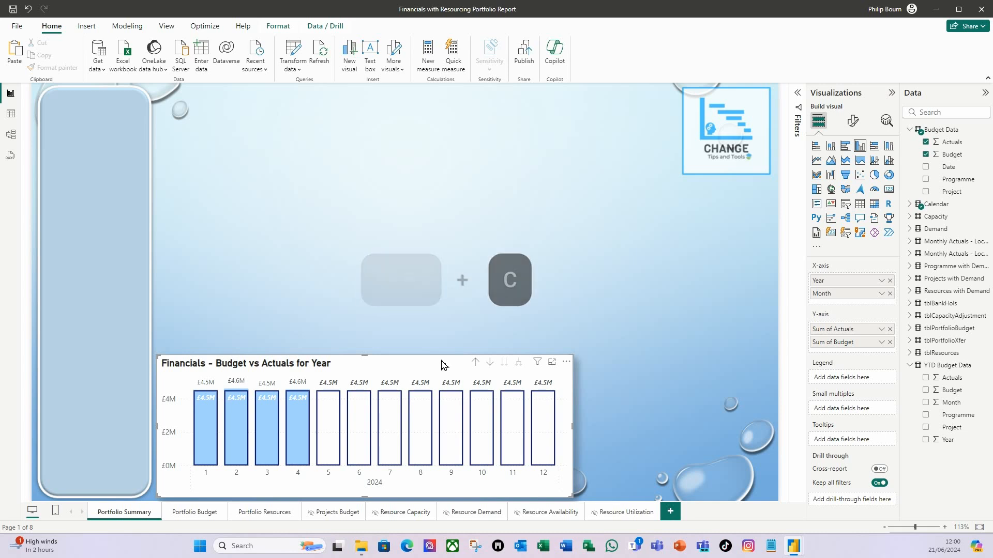
{"action": "key", "text": "ctrl+v"}
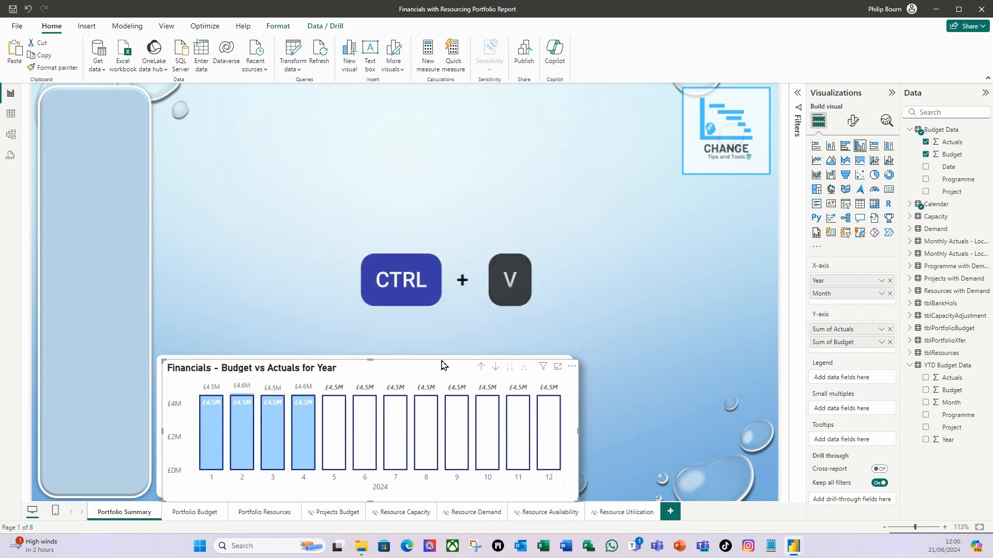
{"action": "left_click_drag", "start_coordinate": [389, 370], "coordinate": [383, 210]}
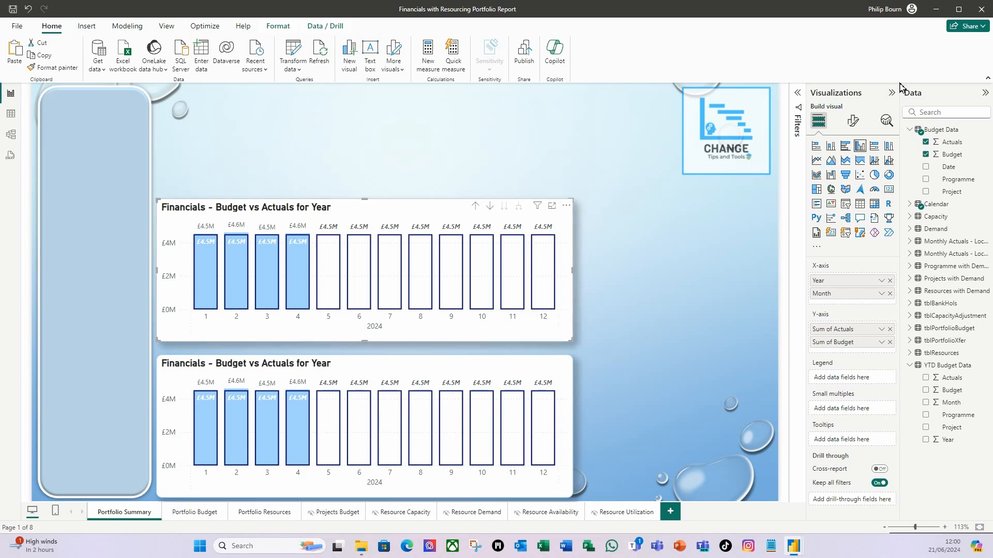
- Change the upper chart's title to "Resource - Demand vs Capacity (hrs) for Year"
{"action": "left_click", "coordinate": [853, 130]}
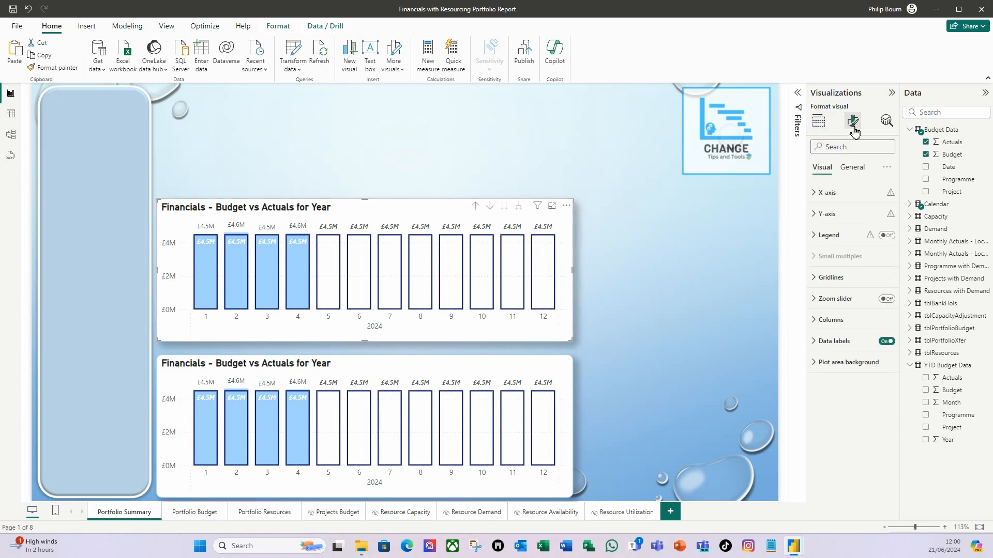
{"action": "left_click", "coordinate": [859, 172]}
{"action": "left_click", "coordinate": [822, 214]}
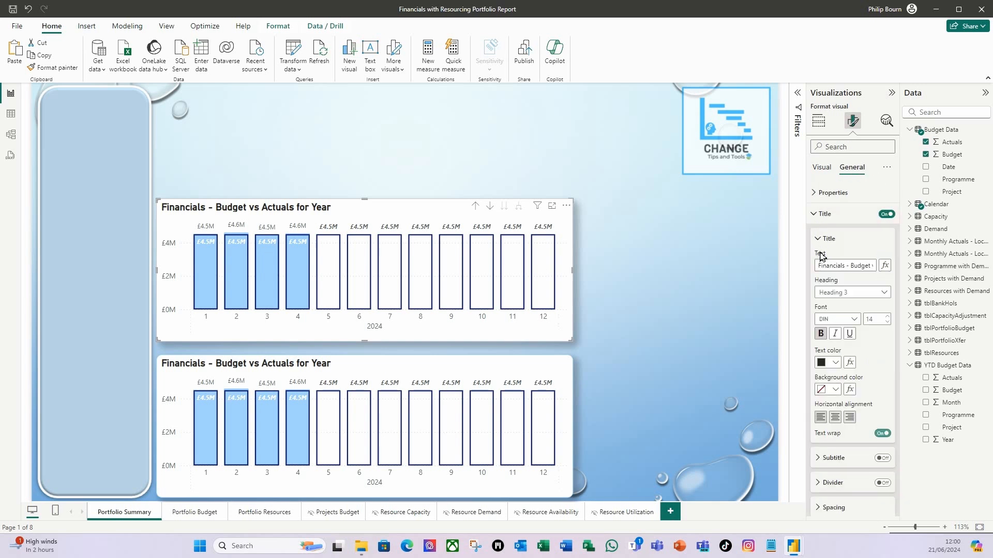
{"action": "left_click", "coordinate": [844, 266]}
{"action": "key", "text": "ctrl"}
{"action": "key", "text": "ctrl+a"}
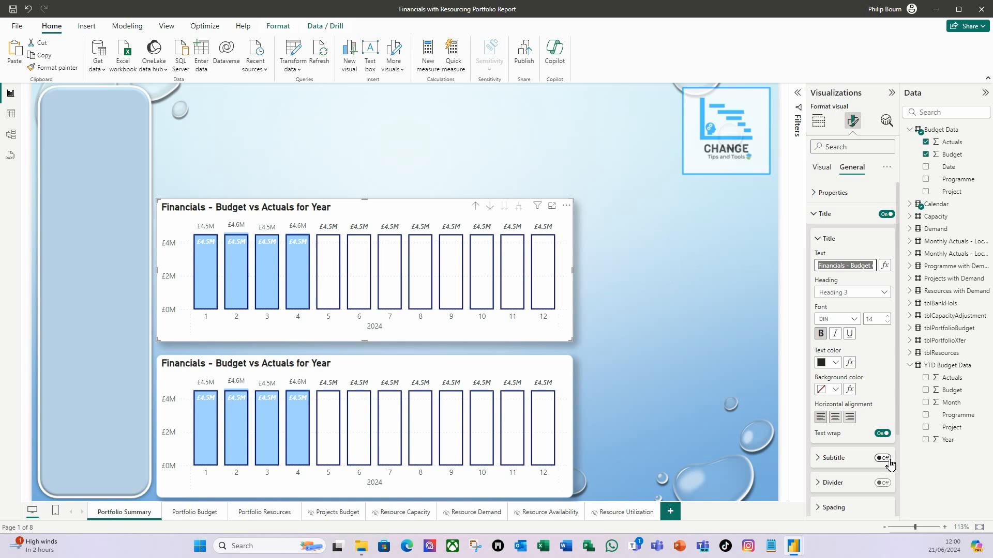
{"action": "key", "text": "ctrl+v"}
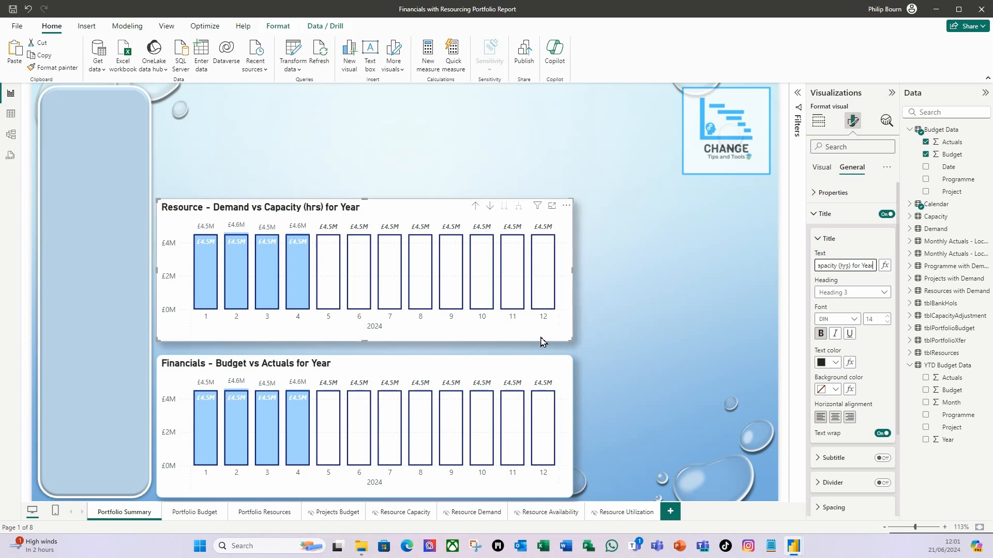
- Replace Sum of Actuals and Sum of Budget on the upper chart's Y-axis with Total Demand and Total Capacity from the Calendar table
{"action": "left_click", "coordinate": [825, 124]}
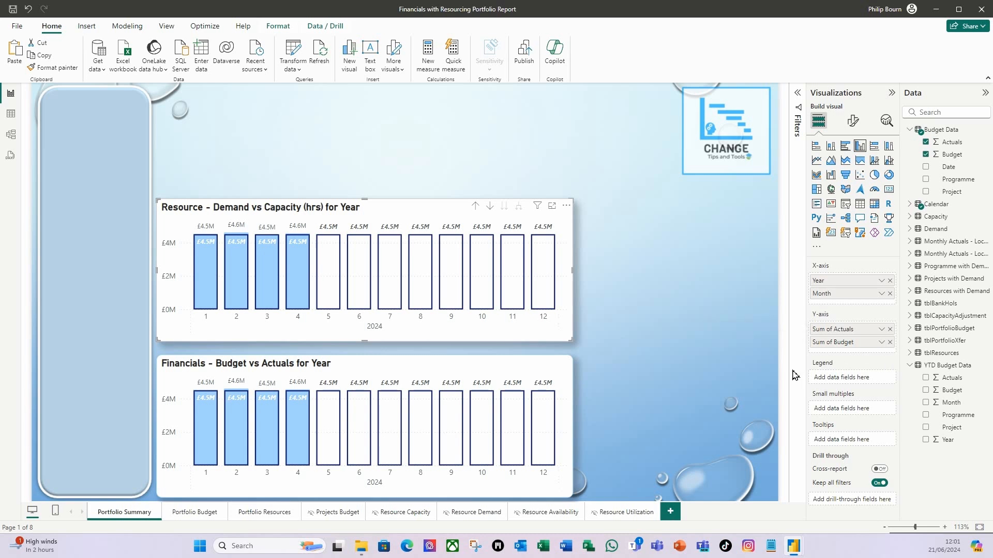
{"action": "left_click", "coordinate": [889, 329]}
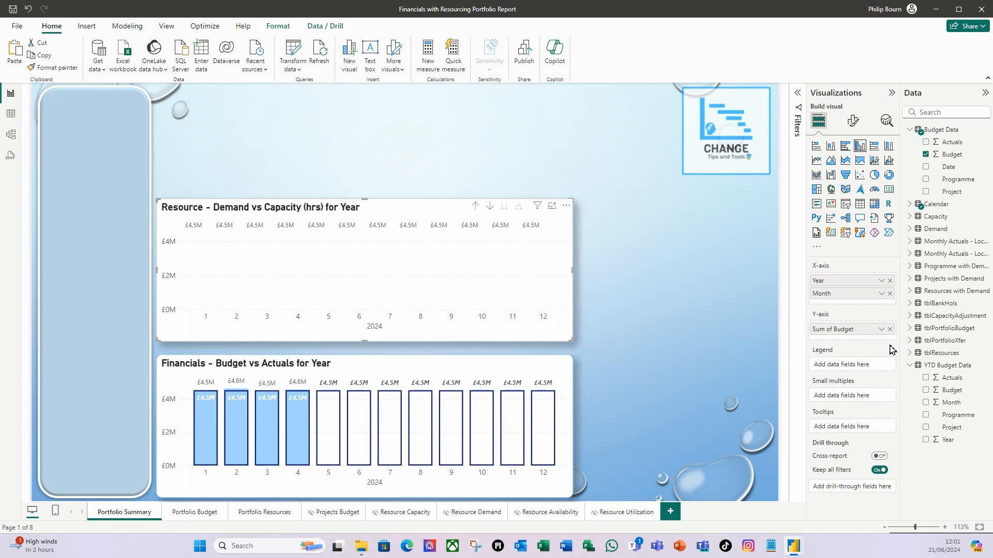
{"action": "left_click", "coordinate": [889, 329]}
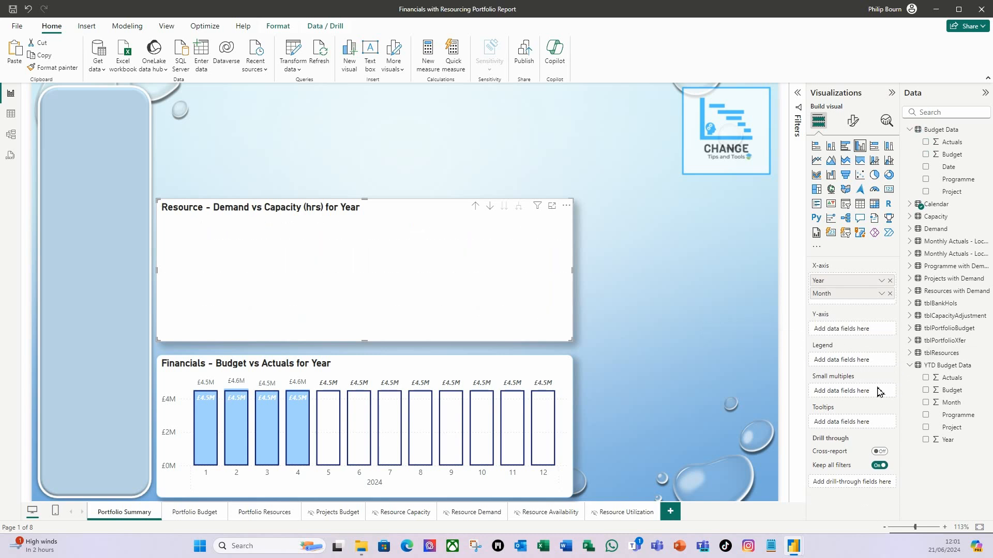
{"action": "left_click", "coordinate": [910, 130]}
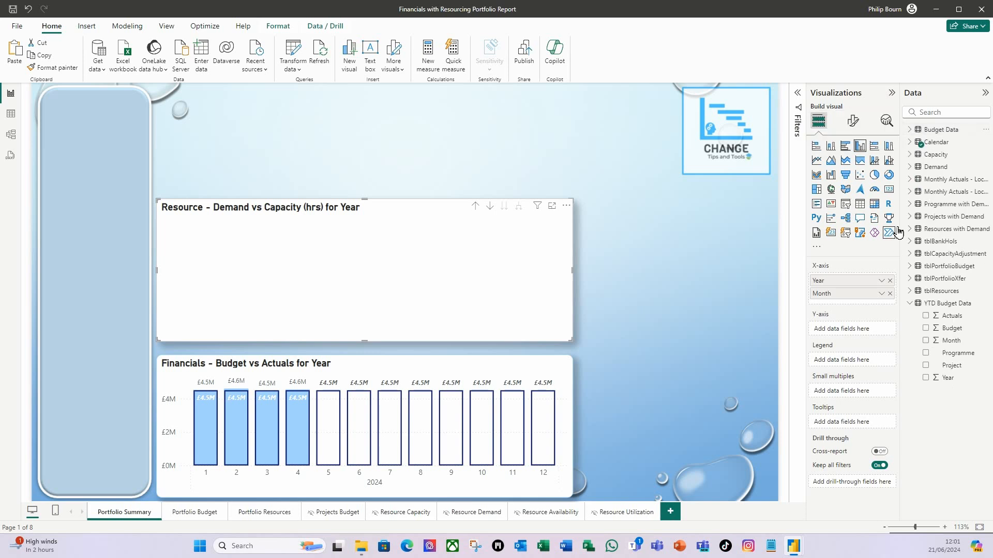
{"action": "left_click", "coordinate": [914, 145]}
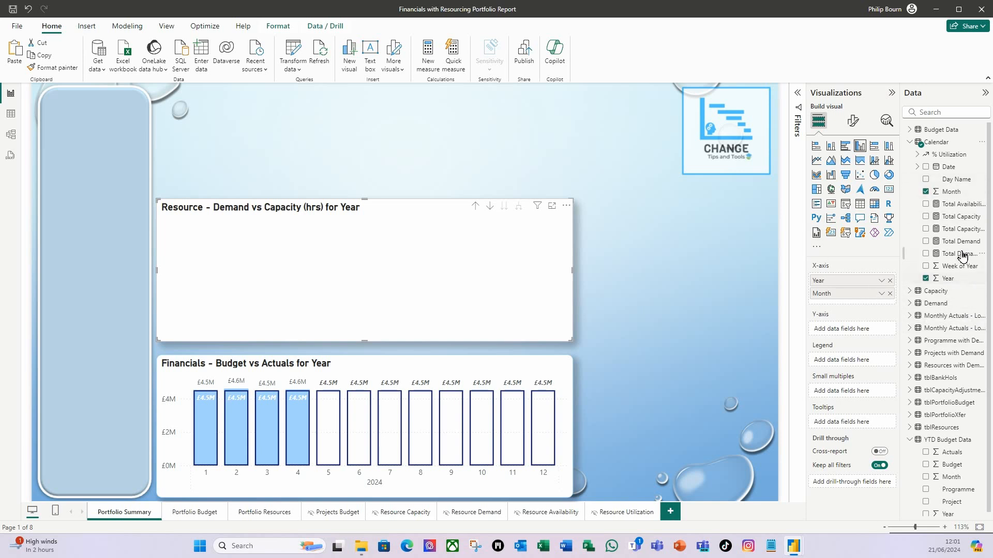
{"action": "left_click_drag", "start_coordinate": [960, 246], "coordinate": [856, 335]}
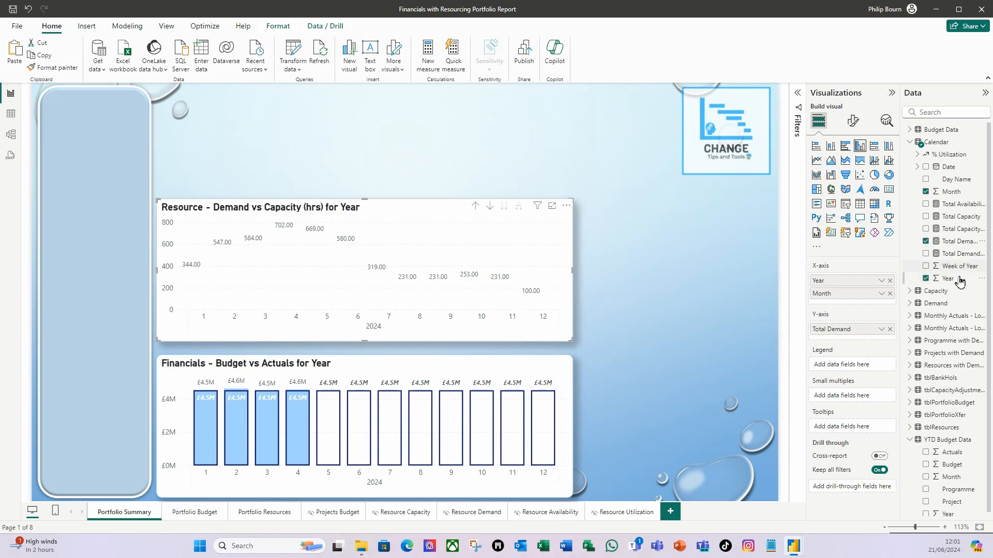
{"action": "left_click_drag", "start_coordinate": [961, 217], "coordinate": [873, 339]}
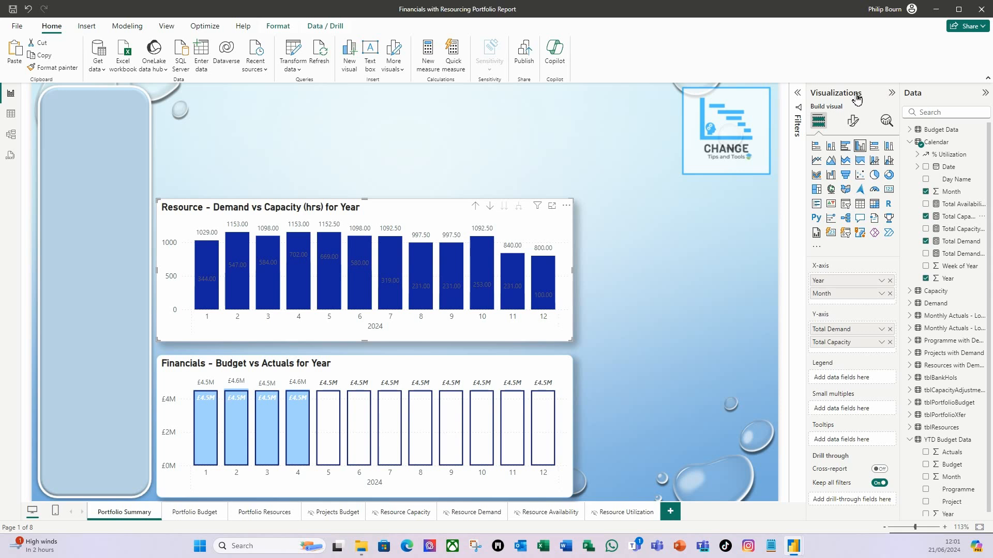
- Color the Total Demand columns of the resource chart light blue
{"action": "left_click", "coordinate": [853, 123]}
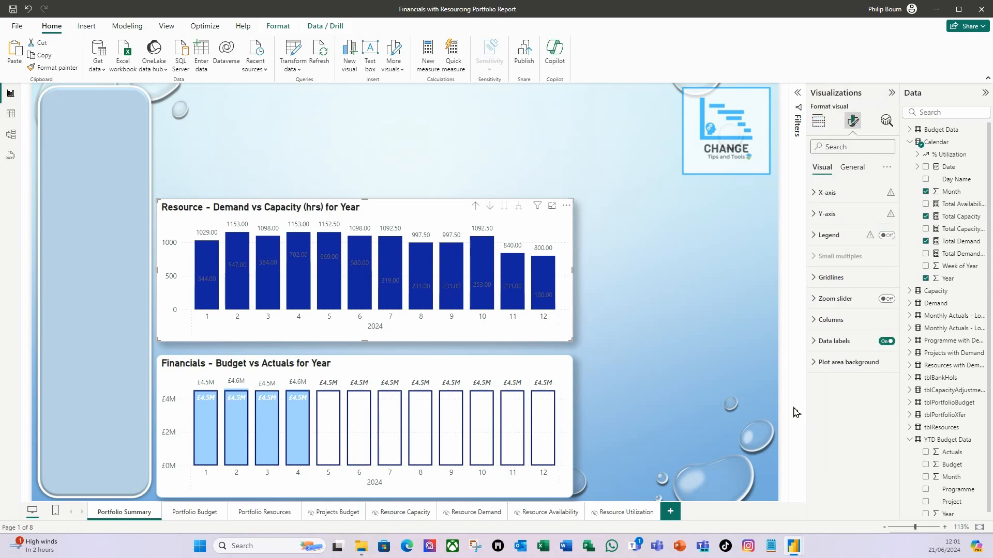
{"action": "left_click", "coordinate": [823, 320]}
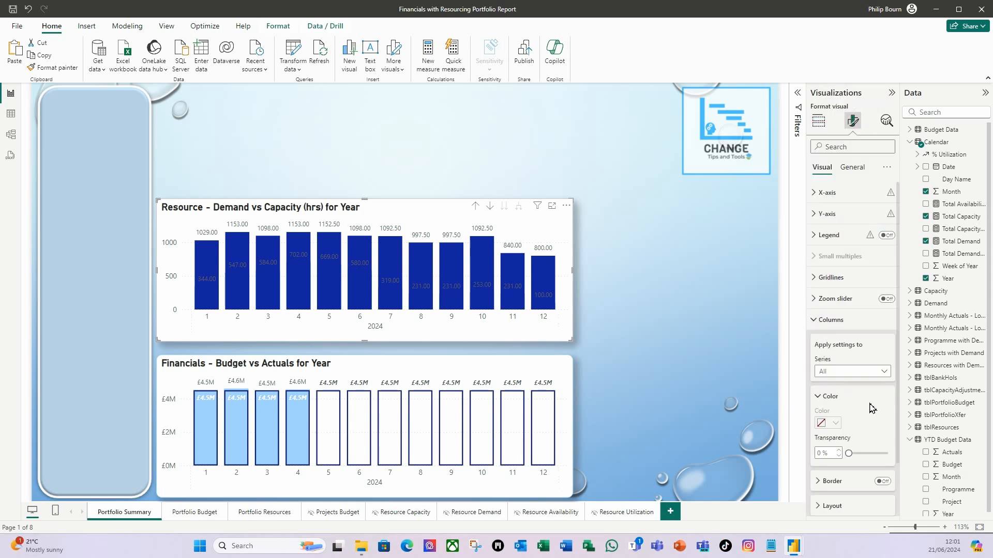
{"action": "scroll", "coordinate": [871, 408], "scroll_direction": "down", "scroll_amount": 1}
{"action": "left_click", "coordinate": [884, 324]}
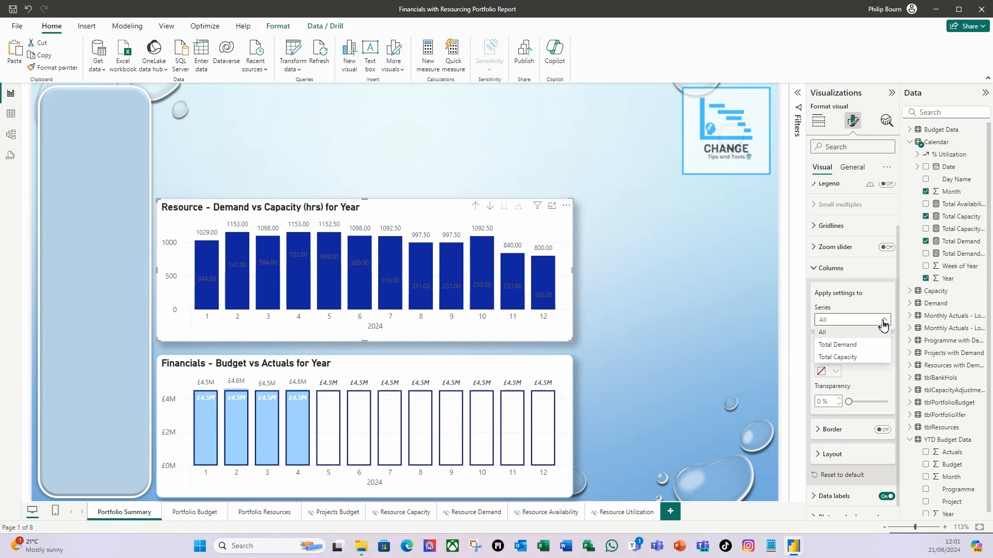
{"action": "left_click", "coordinate": [844, 344]}
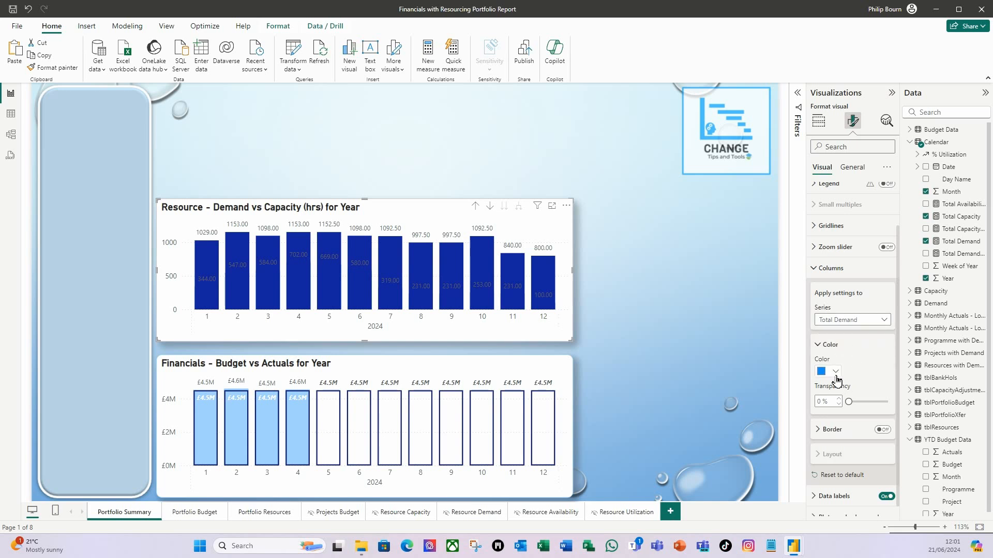
{"action": "left_click", "coordinate": [838, 378]}
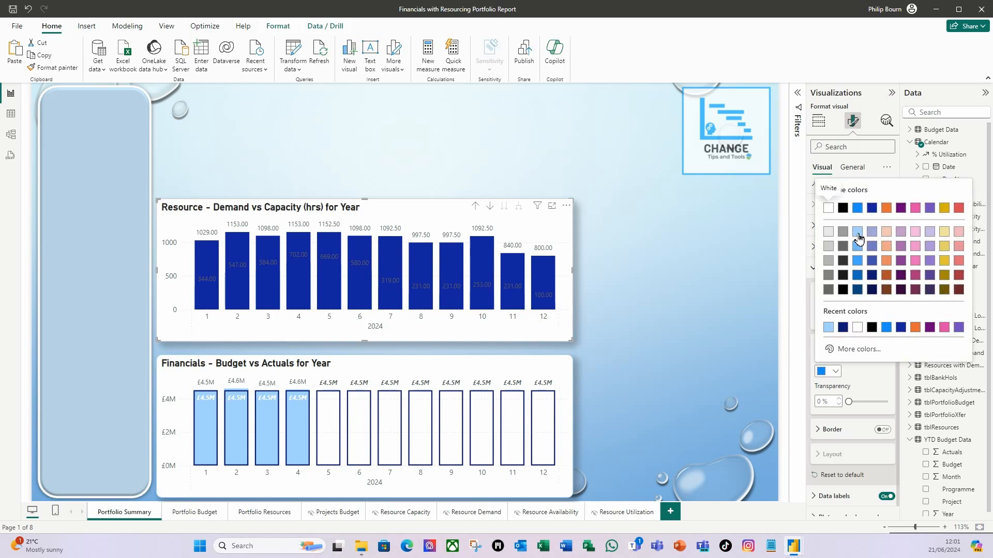
{"action": "left_click", "coordinate": [858, 241]}
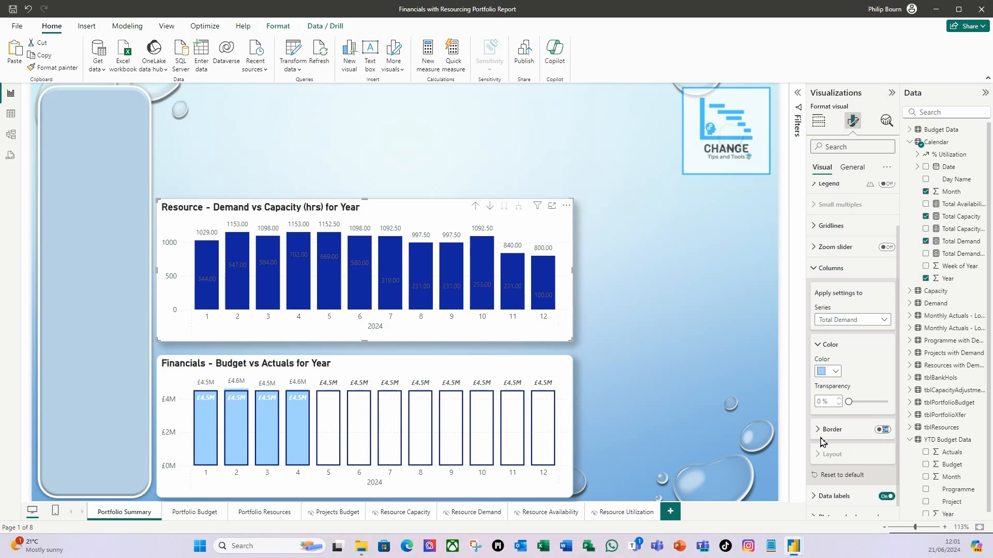
- Turn on the border of the Total Demand columns and match it to the column color
{"action": "left_click", "coordinate": [882, 430]}
{"action": "left_click", "coordinate": [819, 434]}
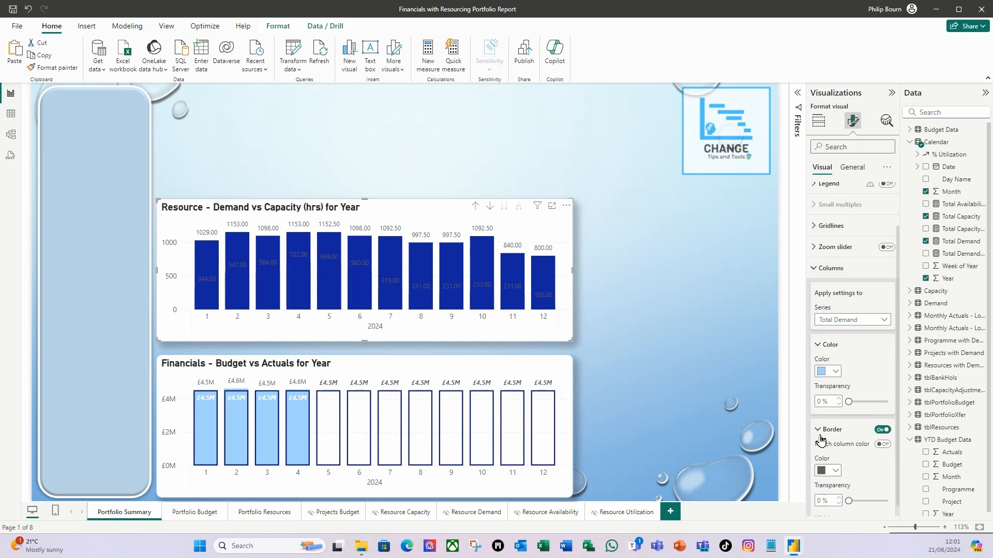
{"action": "left_click", "coordinate": [887, 447]}
{"action": "scroll", "coordinate": [865, 442], "scroll_direction": "down", "scroll_amount": 2}
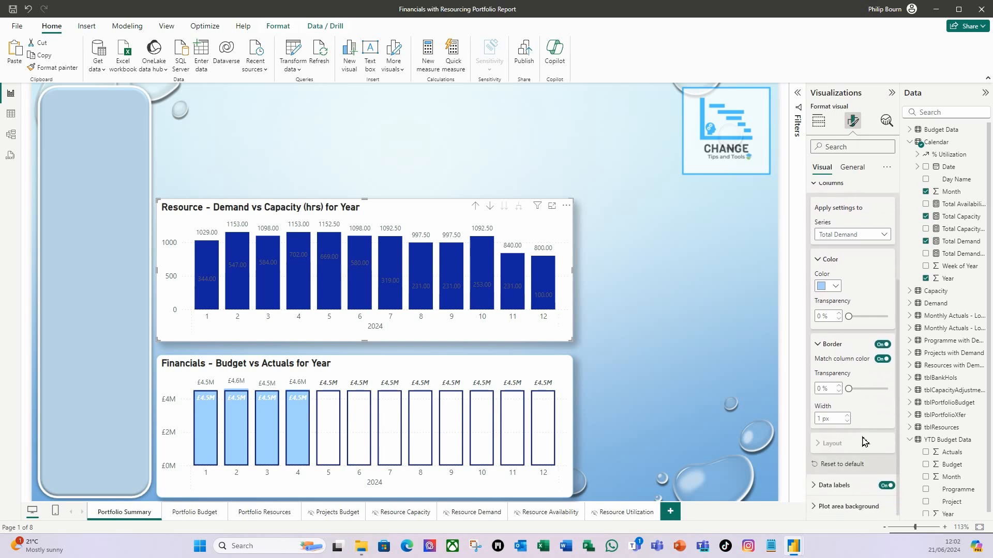
- Set the Total Capacity columns' fill to white with 100% transparency
{"action": "scroll", "coordinate": [862, 441], "scroll_direction": "up", "scroll_amount": 1}
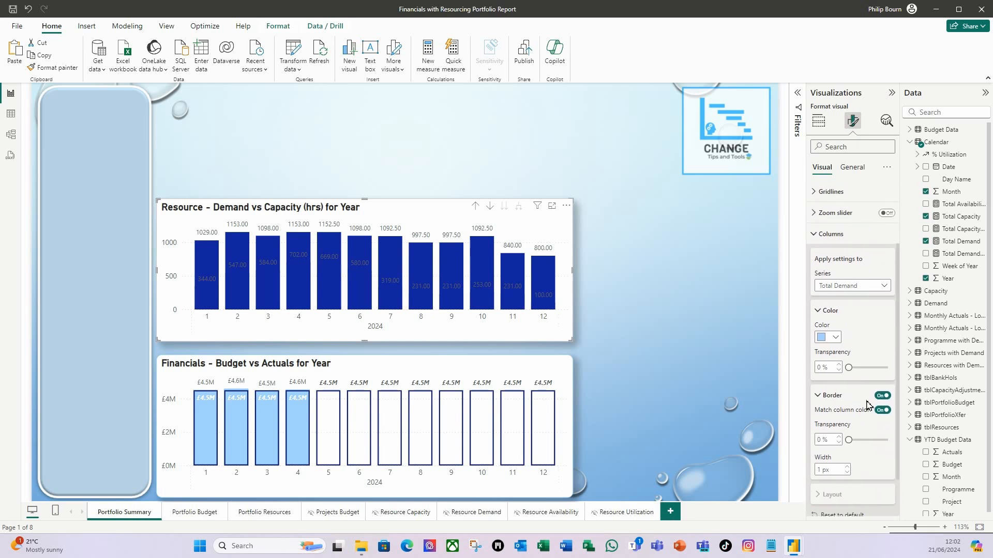
{"action": "left_click", "coordinate": [884, 287]}
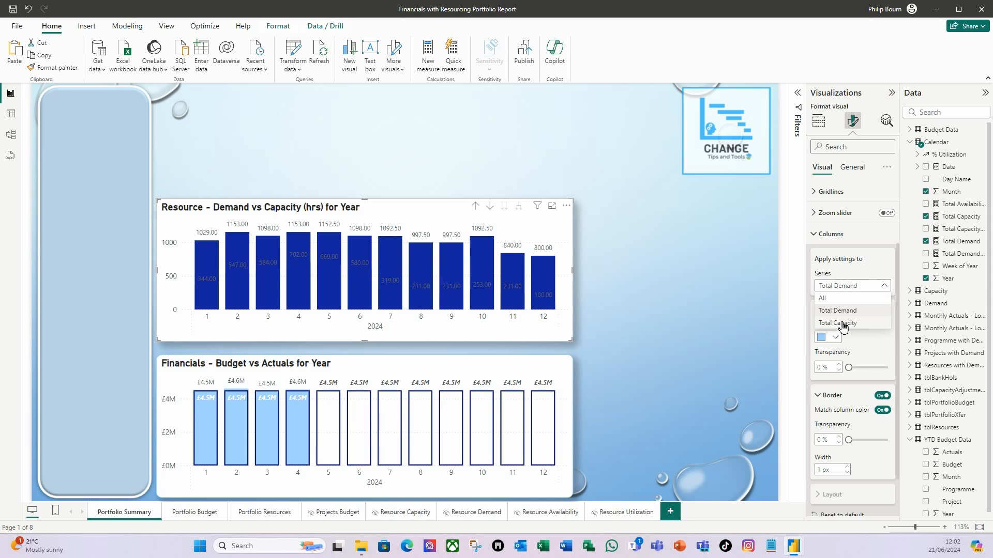
{"action": "left_click", "coordinate": [845, 324]}
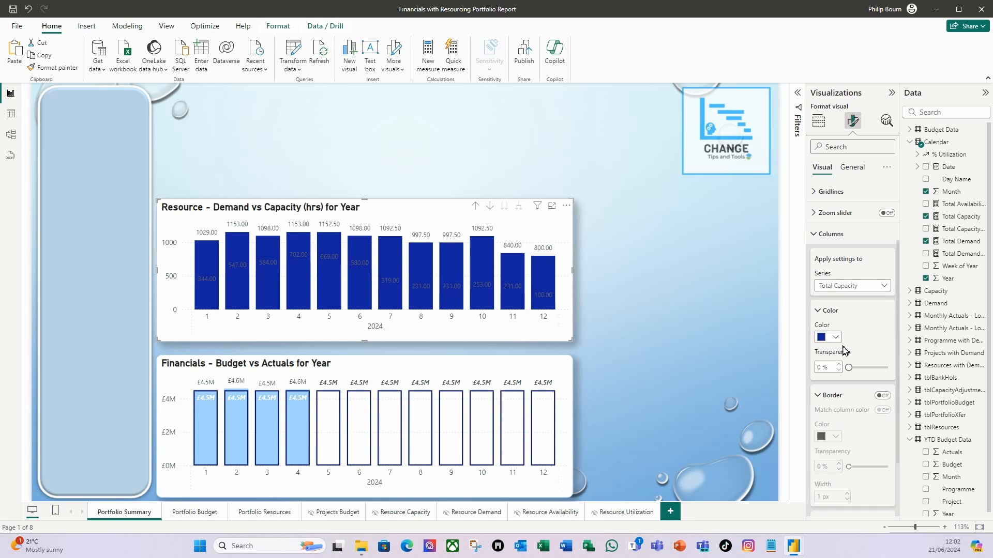
{"action": "left_click", "coordinate": [830, 337]}
{"action": "left_click", "coordinate": [832, 378]}
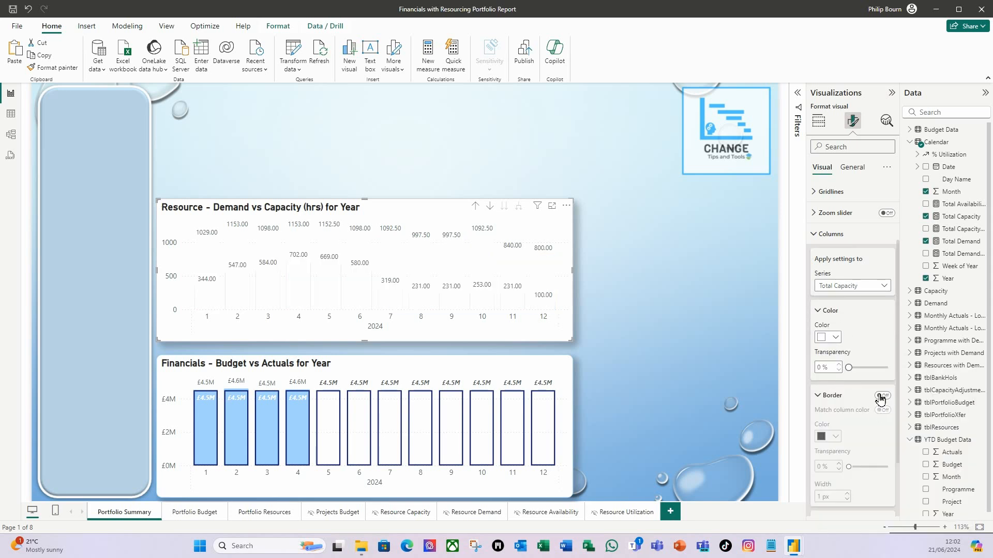
{"action": "left_click_drag", "start_coordinate": [848, 368], "coordinate": [888, 368]}
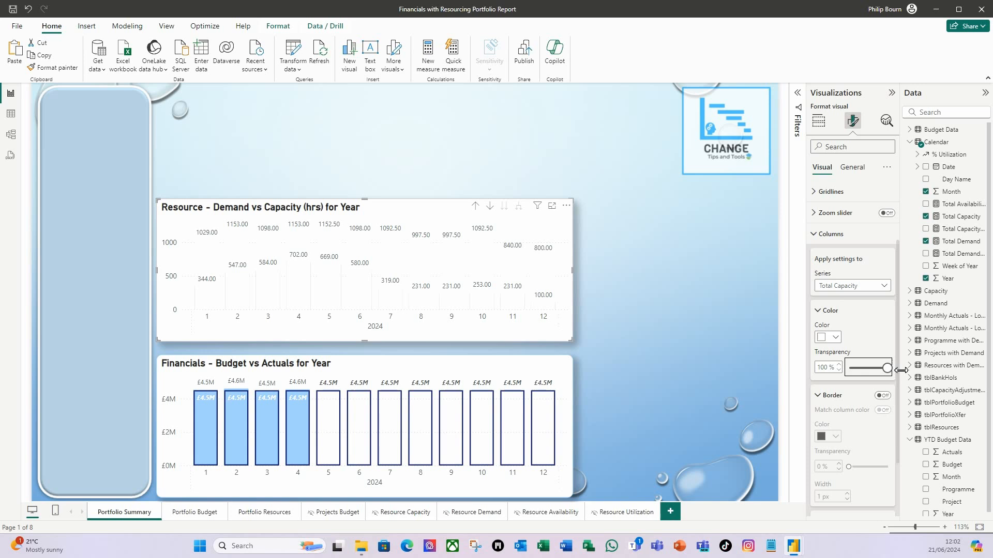
- Turn on the border of the Total Capacity columns, color it dark blue and set its width to 2 px
{"action": "left_click", "coordinate": [882, 396]}
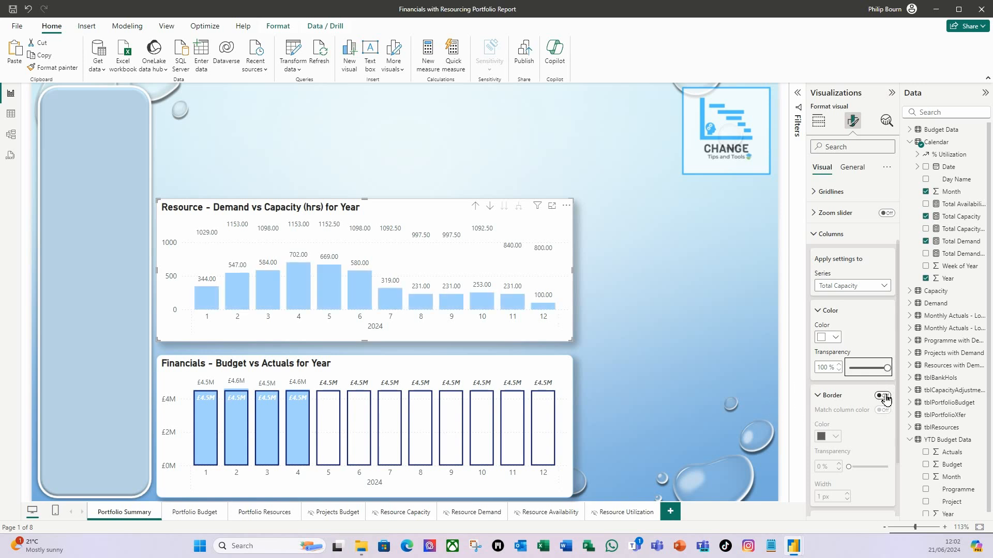
{"action": "scroll", "coordinate": [867, 432], "scroll_direction": "down", "scroll_amount": 3}
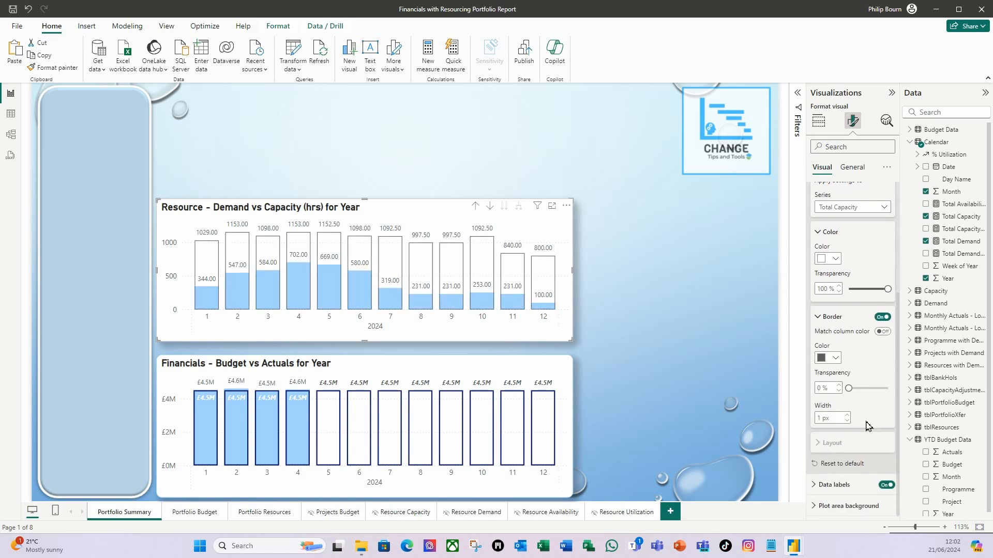
{"action": "left_click", "coordinate": [841, 360]}
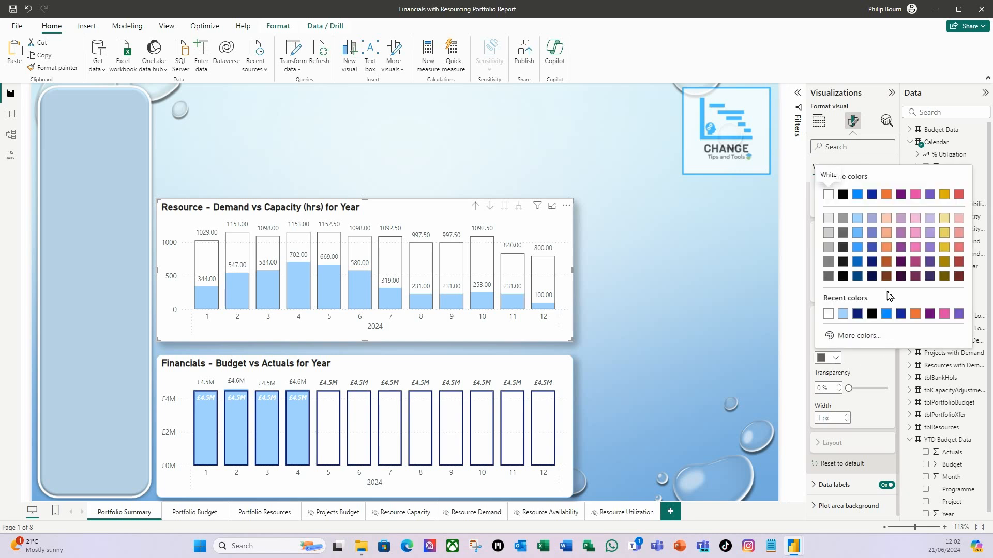
{"action": "left_click", "coordinate": [872, 261]}
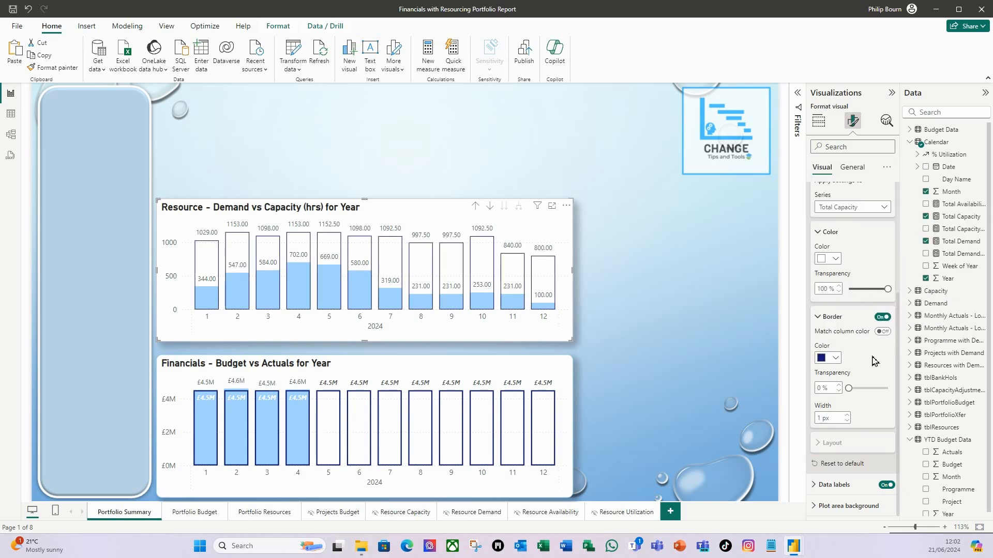
{"action": "left_click", "coordinate": [848, 415]}
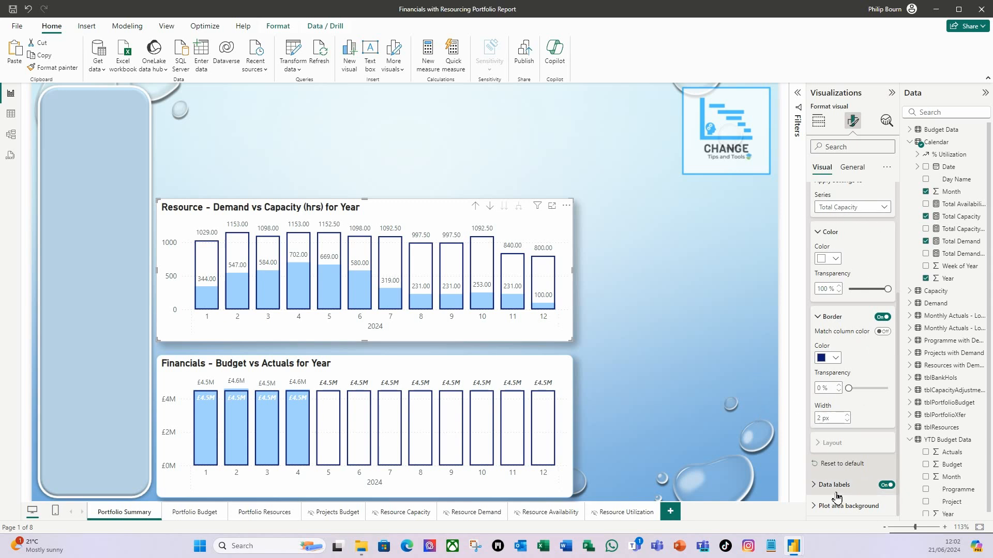
- Make the Total Capacity data label values of the resource chart bold and italic
{"action": "left_click", "coordinate": [822, 484]}
{"action": "scroll", "coordinate": [873, 447], "scroll_direction": "down", "scroll_amount": 2}
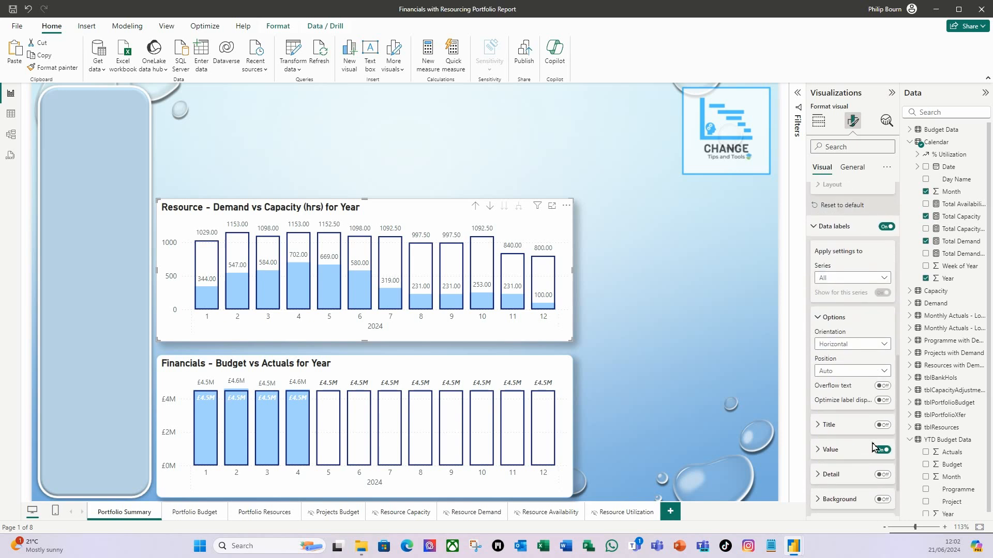
{"action": "scroll", "coordinate": [873, 447], "scroll_direction": "down", "scroll_amount": 1}
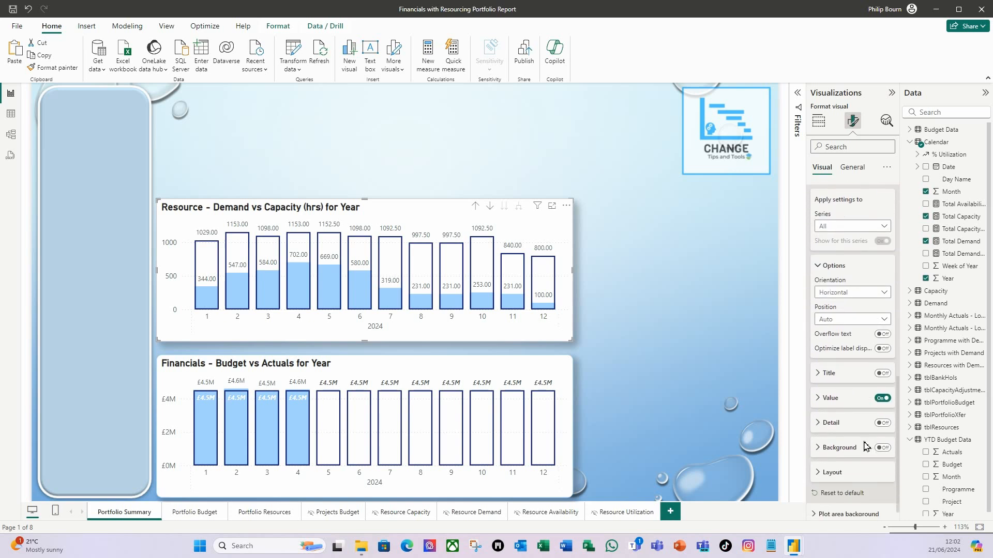
{"action": "scroll", "coordinate": [827, 421], "scroll_direction": "up", "scroll_amount": 2}
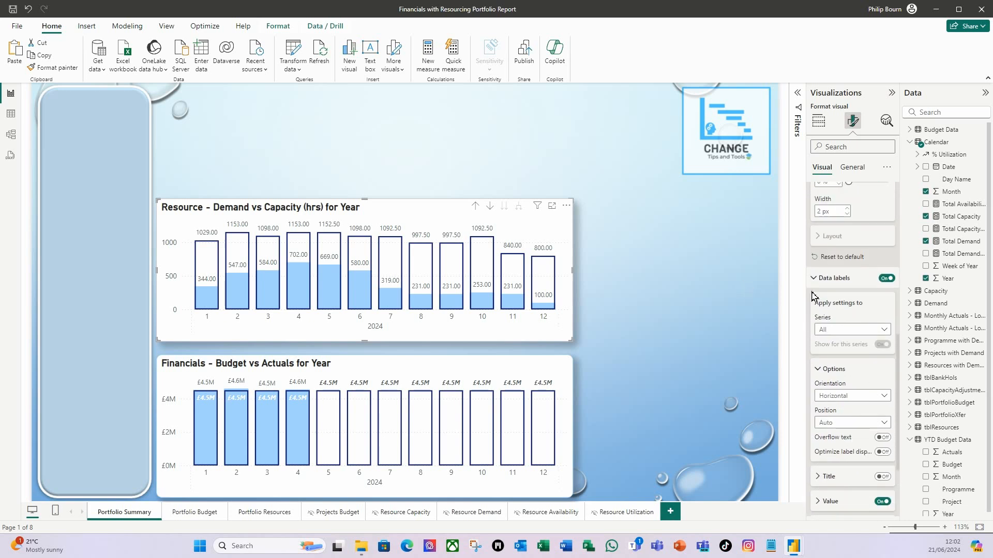
{"action": "left_click", "coordinate": [885, 334]}
{"action": "left_click", "coordinate": [825, 366]}
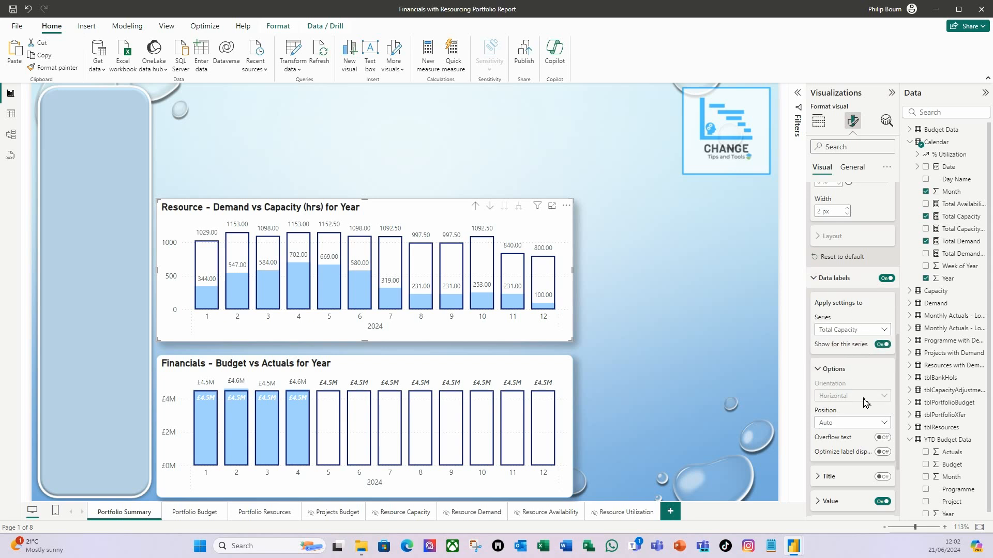
{"action": "scroll", "coordinate": [864, 402], "scroll_direction": "down", "scroll_amount": 1}
{"action": "scroll", "coordinate": [836, 427], "scroll_direction": "down", "scroll_amount": 1}
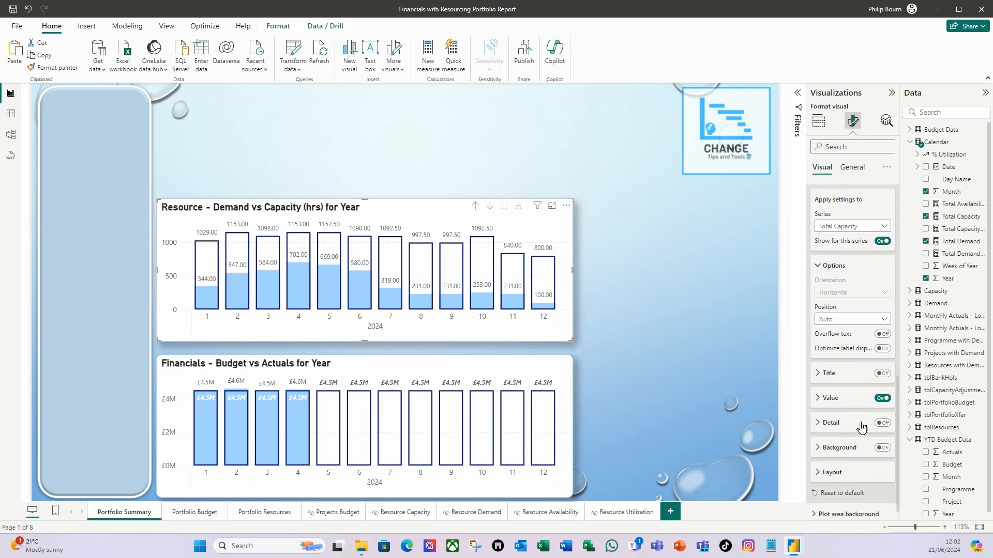
{"action": "left_click", "coordinate": [819, 398]}
{"action": "scroll", "coordinate": [821, 393], "scroll_direction": "down", "scroll_amount": 2}
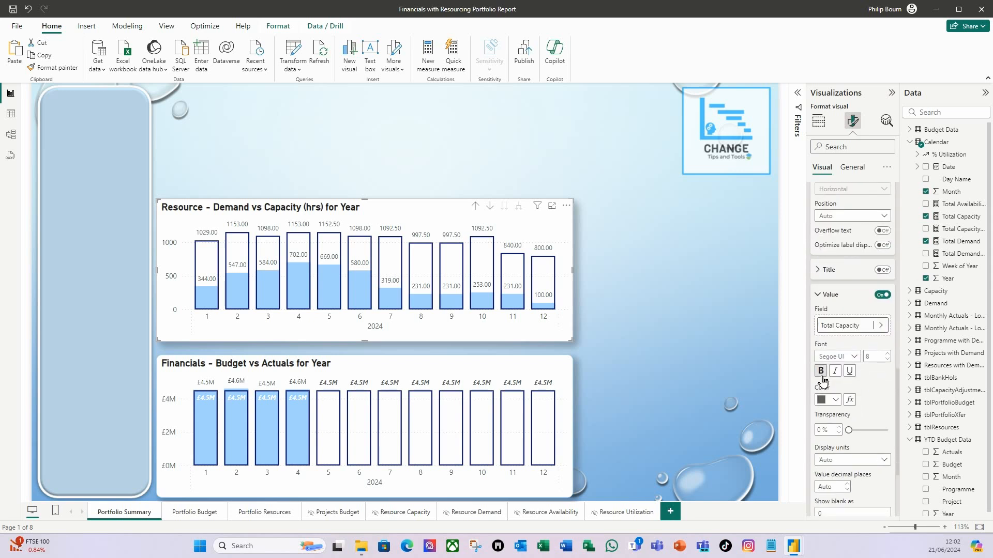
{"action": "left_click", "coordinate": [821, 372]}
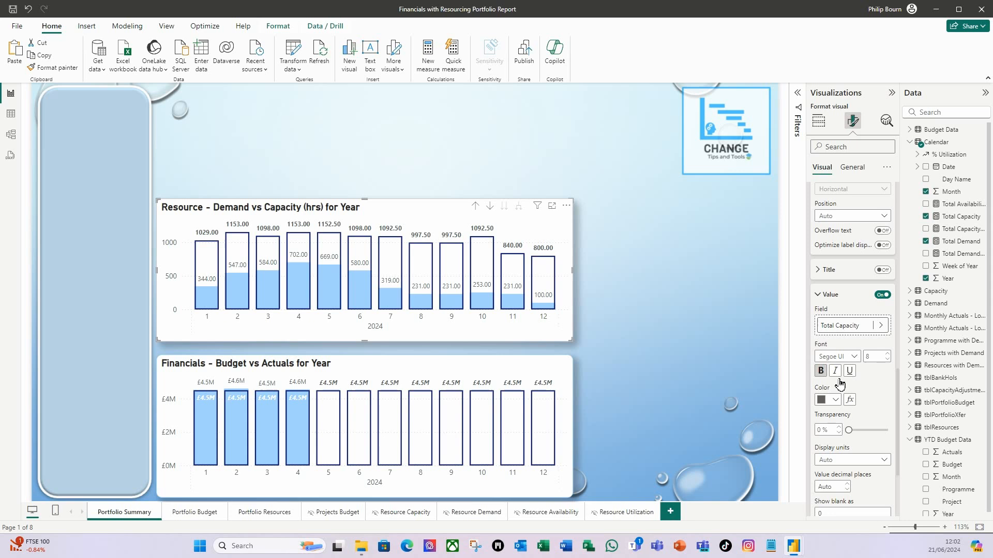
{"action": "left_click", "coordinate": [835, 372]}
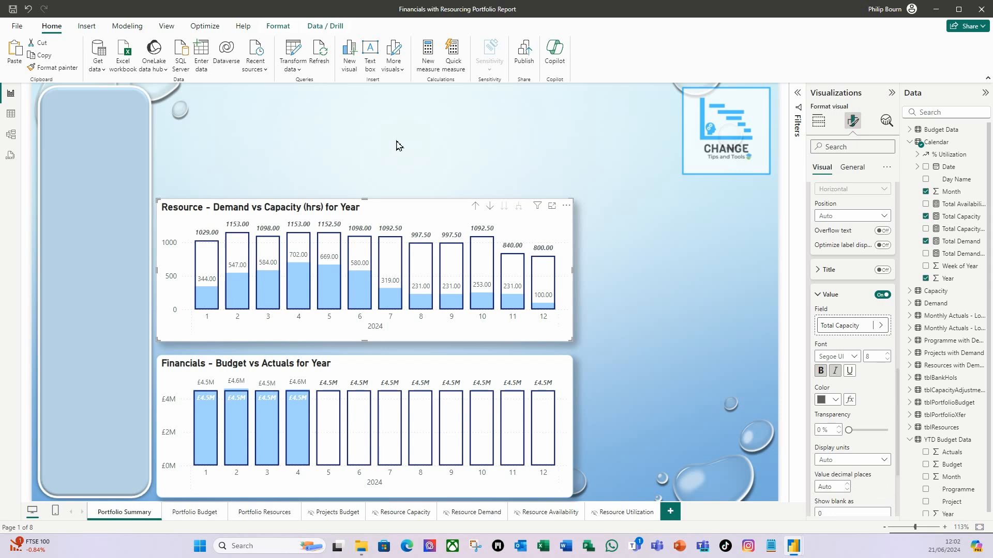
{"action": "left_click", "coordinate": [642, 249]}
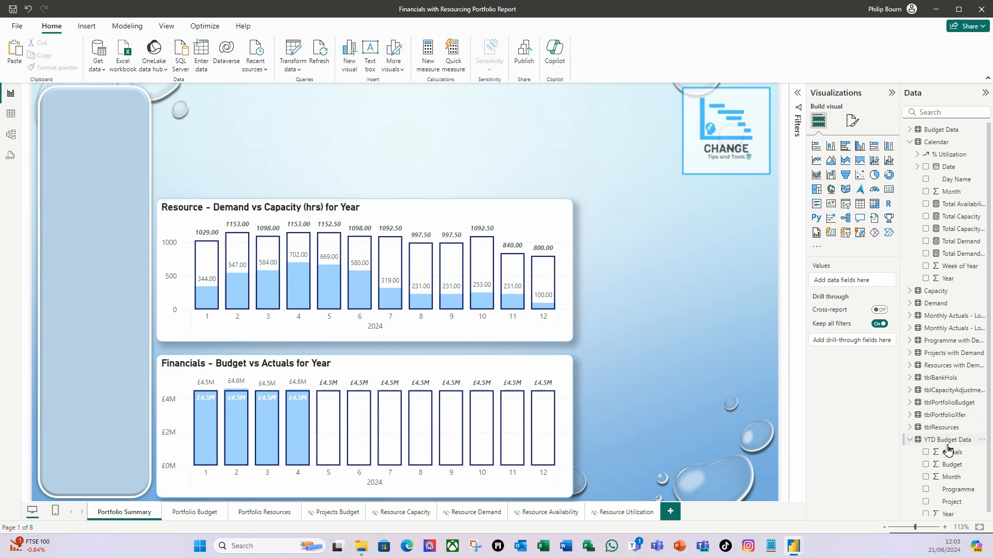
- Add a card visual showing Actuals from YTD Budget Data to the empty space beside the Financials chart
{"action": "scroll", "coordinate": [958, 454], "scroll_direction": "down", "scroll_amount": 1}
{"action": "left_click_drag", "start_coordinate": [957, 452], "coordinate": [672, 412]}
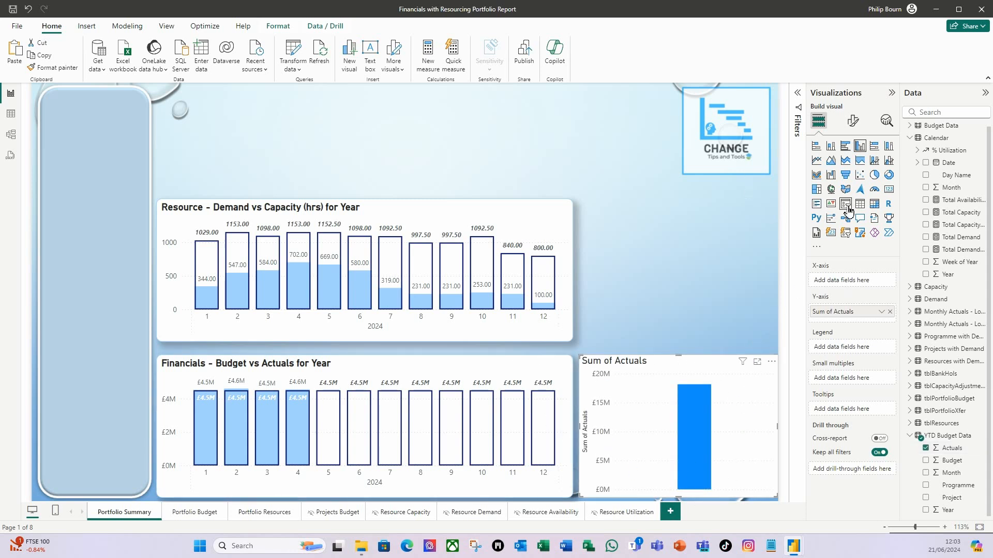
{"action": "left_click", "coordinate": [889, 190]}
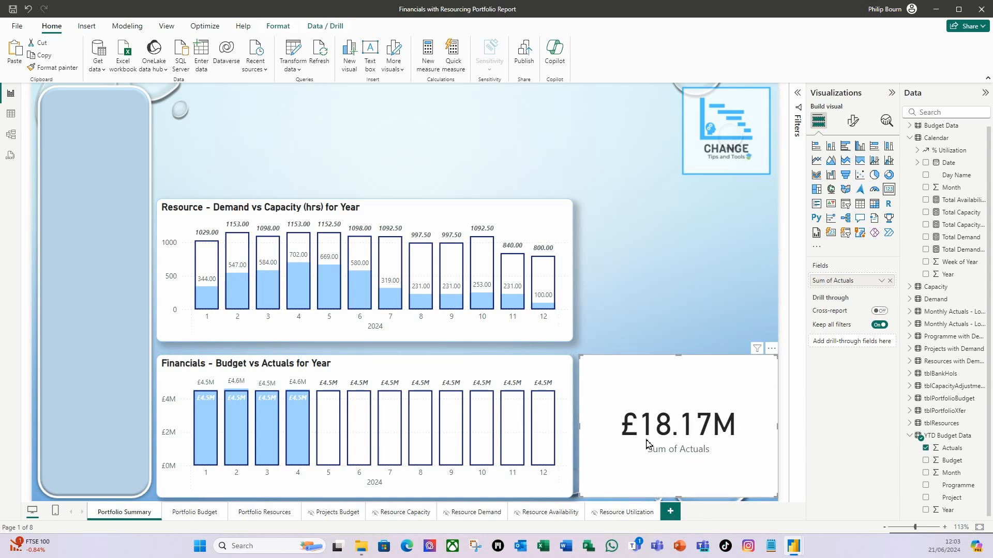
- Set the card's callout value font size to 25 and its category label font size to 8
{"action": "left_click", "coordinate": [852, 123]}
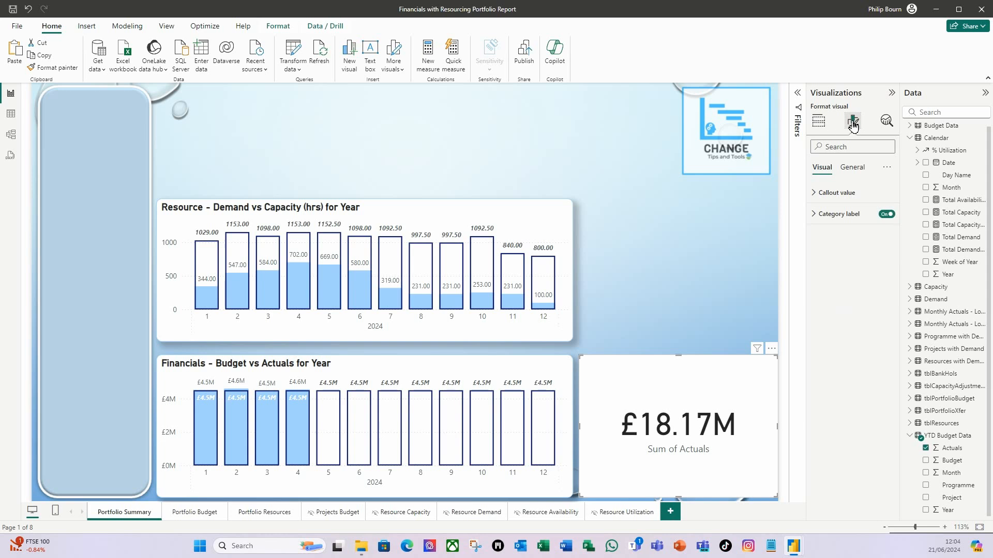
{"action": "left_click", "coordinate": [814, 194]}
{"action": "double_click", "coordinate": [872, 228]}
{"action": "type", "text": "25"}
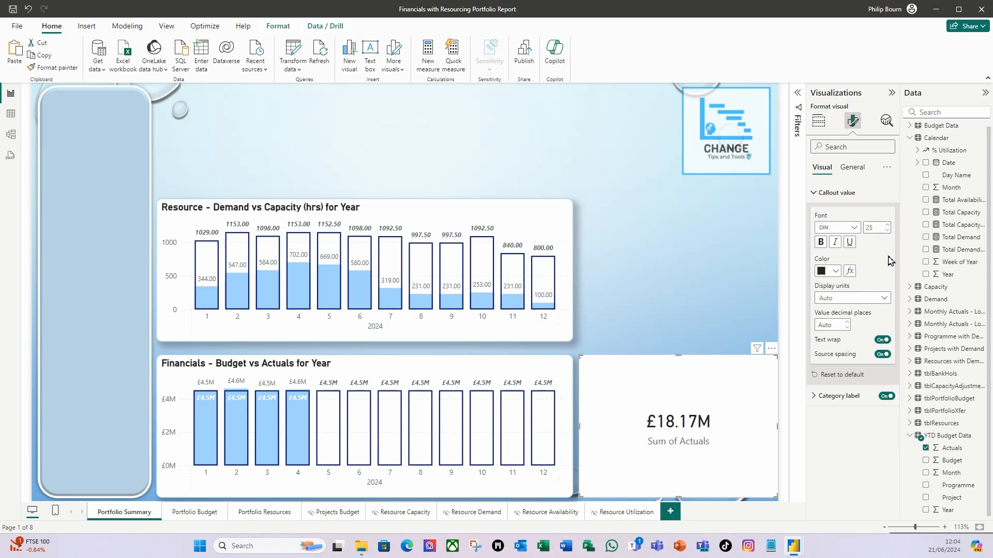
{"action": "left_click", "coordinate": [817, 194]}
{"action": "left_click", "coordinate": [817, 217]}
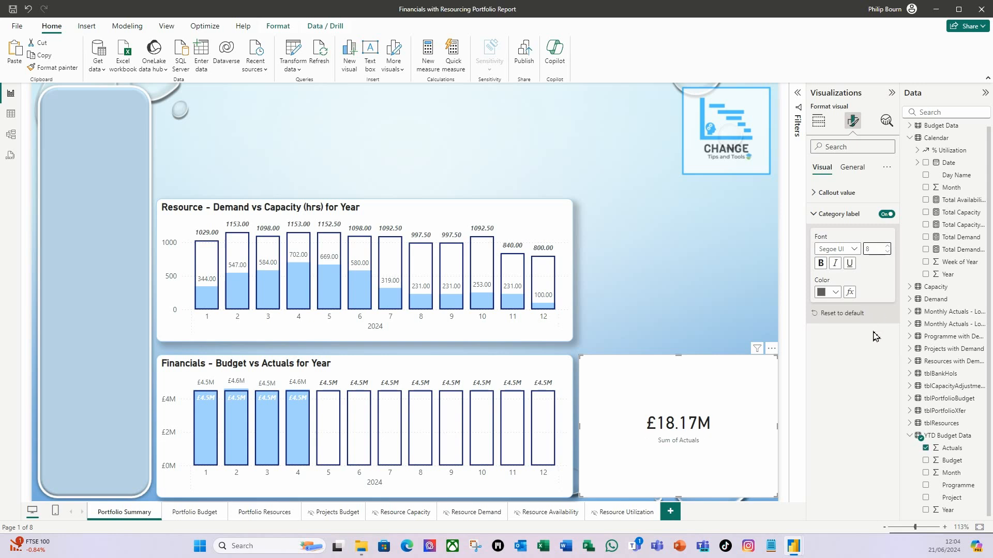
{"action": "left_click", "coordinate": [816, 214]}
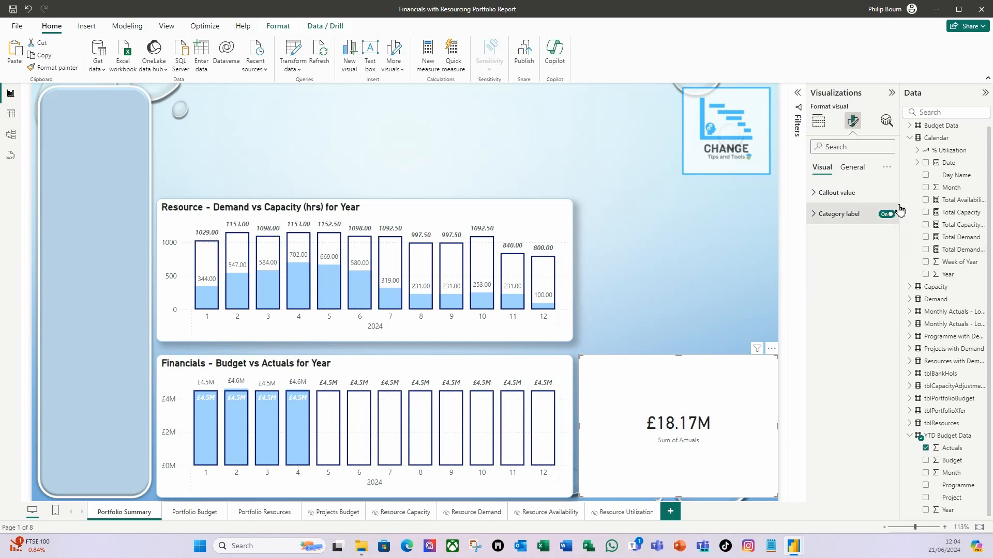
- Rename the card's Sum of Actuals field to YTD Actuals for this visual
{"action": "left_click", "coordinate": [818, 121]}
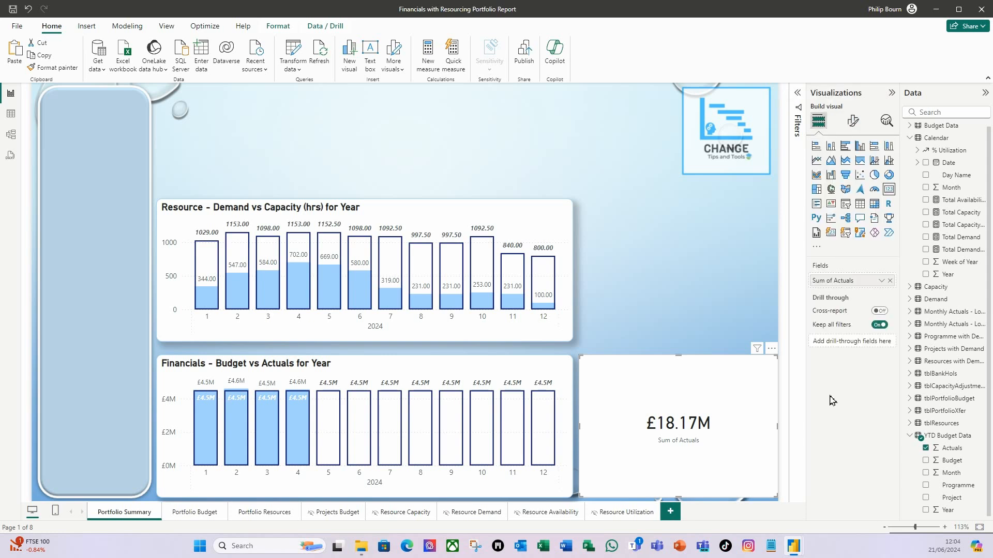
{"action": "right_click", "coordinate": [845, 283]}
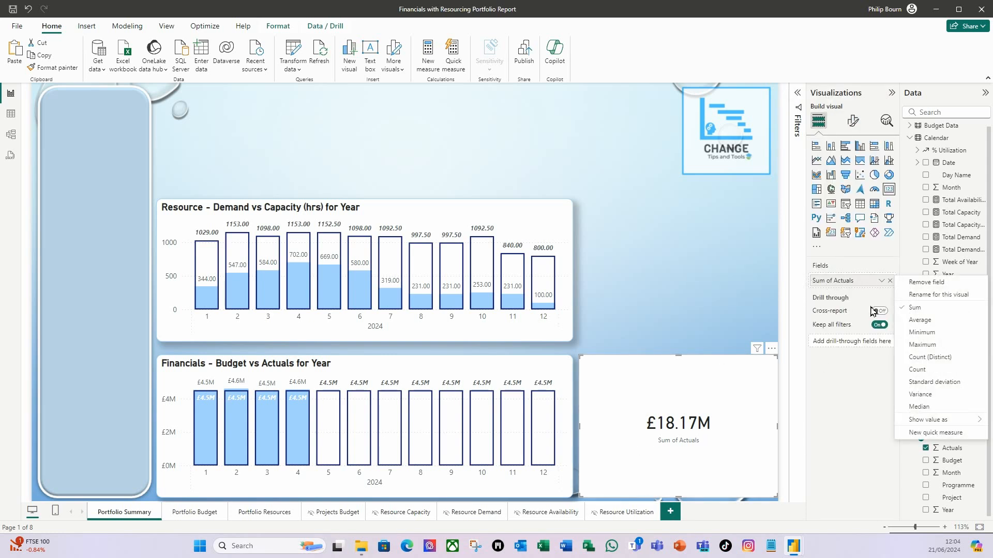
{"action": "left_click", "coordinate": [933, 296]}
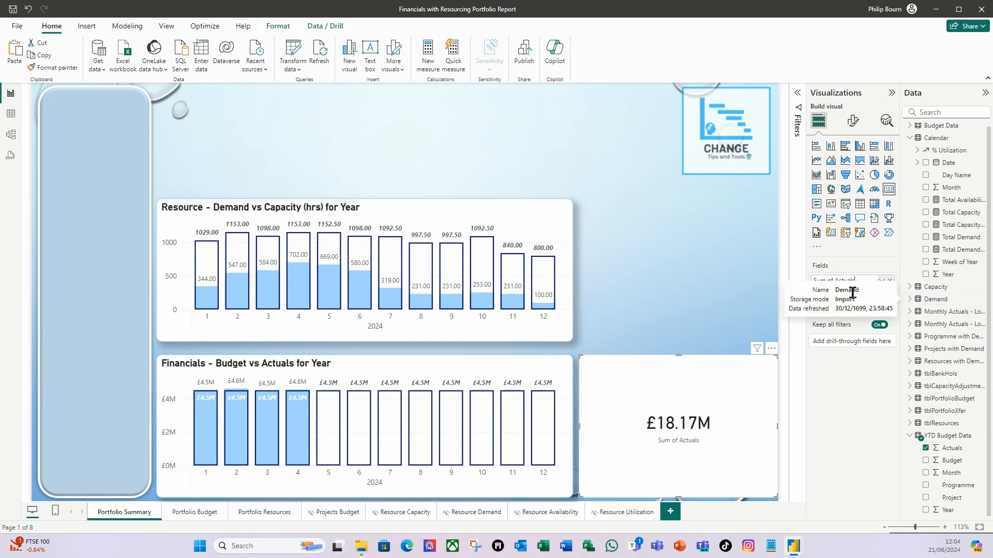
{"action": "left_click_drag", "start_coordinate": [838, 280], "coordinate": [779, 279]}
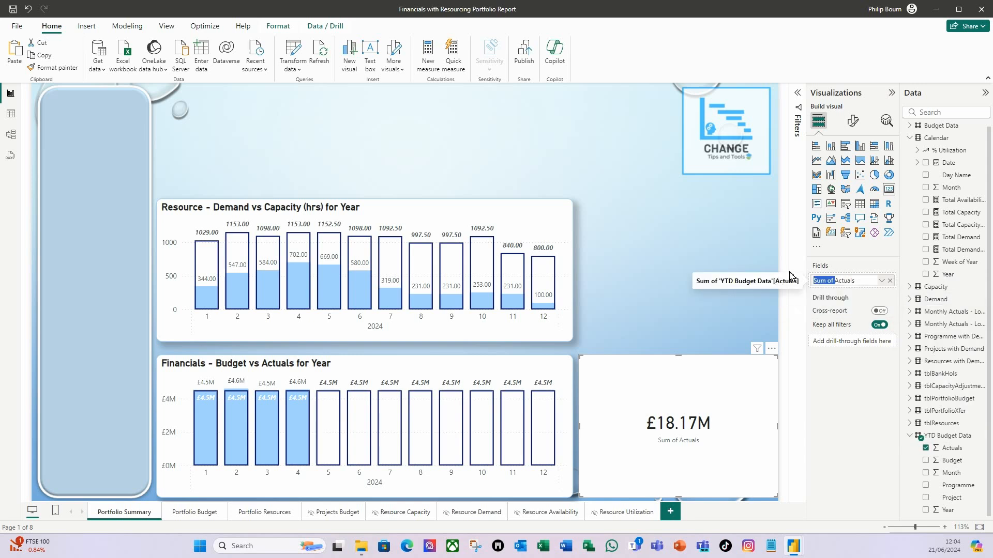
{"action": "key", "text": "BackSpace"}
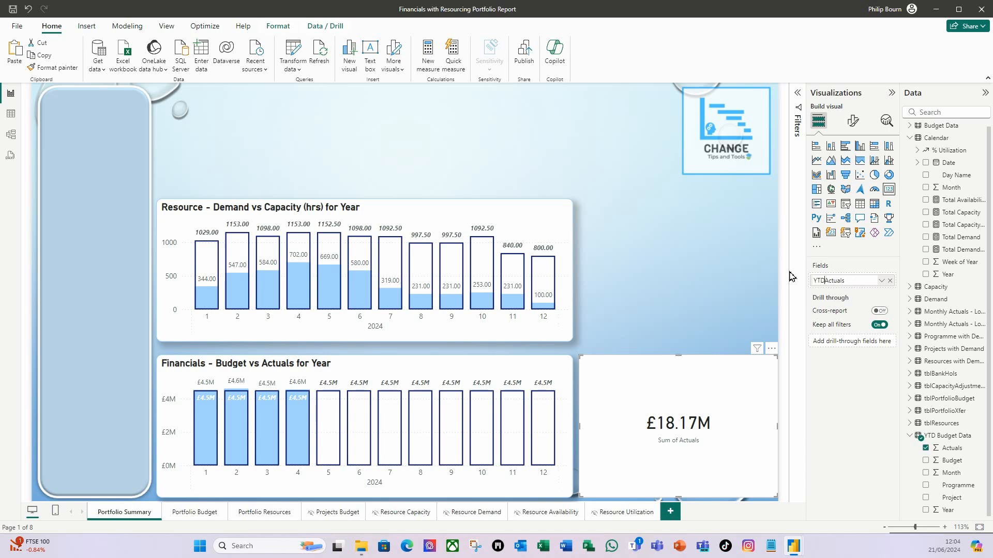
{"action": "type", "text": "YTD"}
{"action": "key", "text": "Return"}
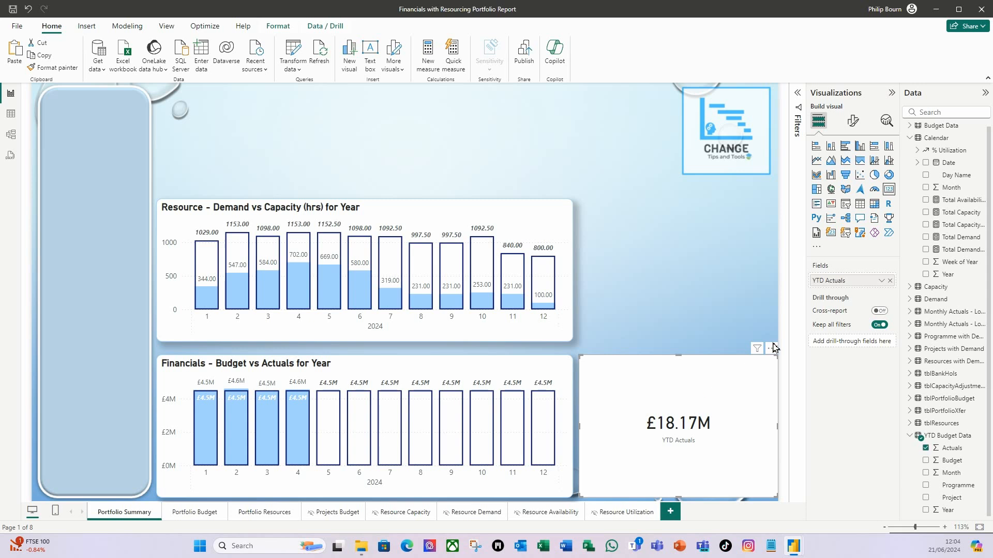
- Set the YTD Actuals card's height to 85 and its width to 152
{"action": "left_click", "coordinate": [854, 121]}
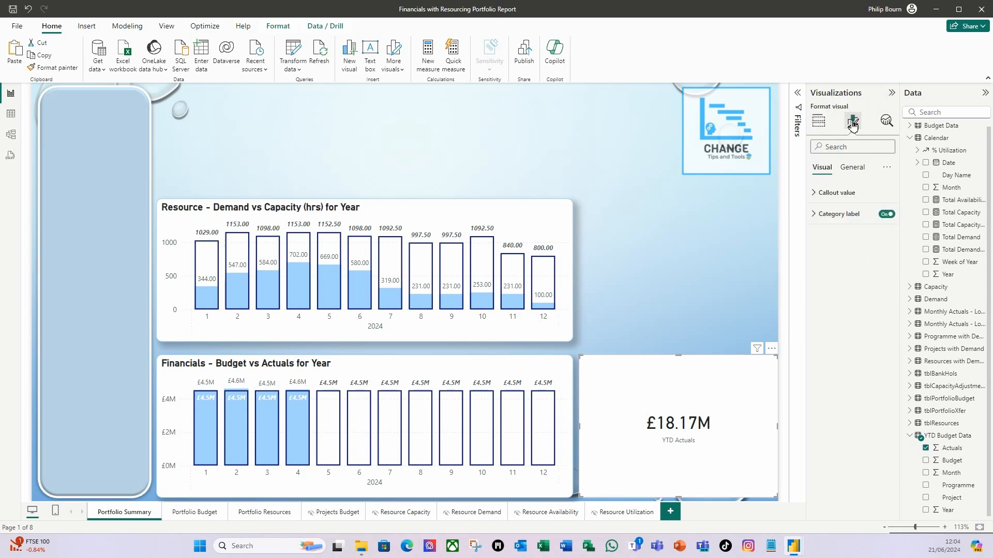
{"action": "left_click", "coordinate": [861, 176]}
{"action": "left_click", "coordinate": [816, 194]}
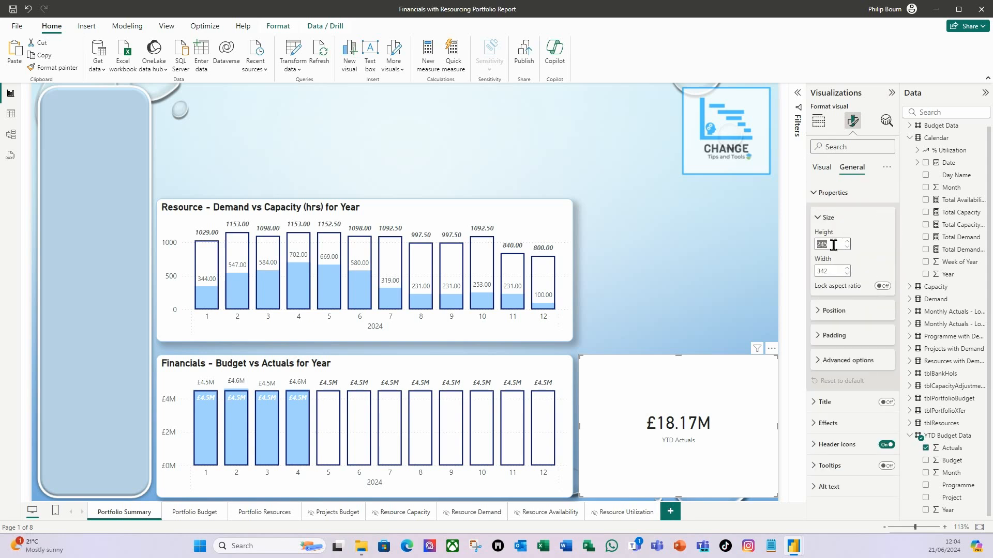
{"action": "type", "text": "85"}
{"action": "key", "text": "Tab"}
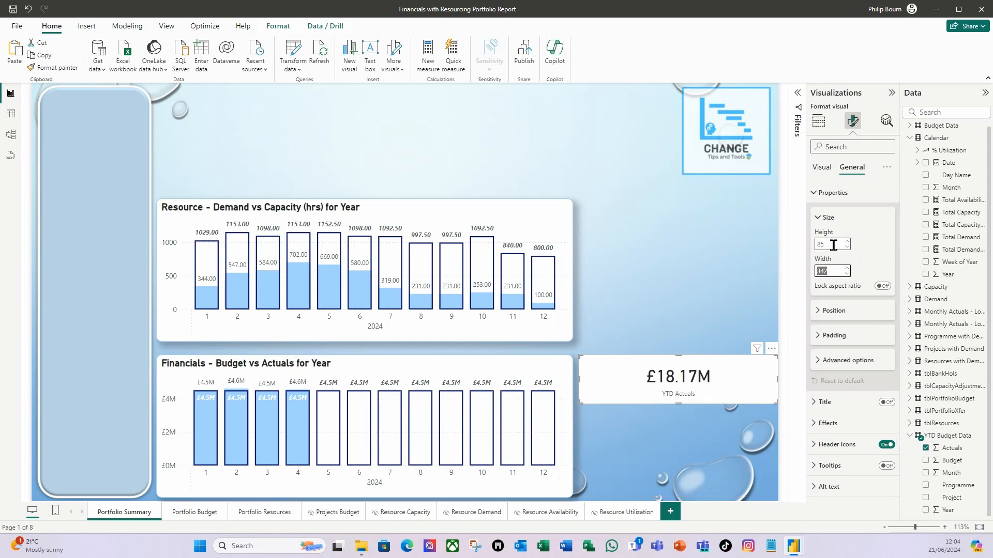
{"action": "type", "text": "152"}
{"action": "key", "text": "Tab"}
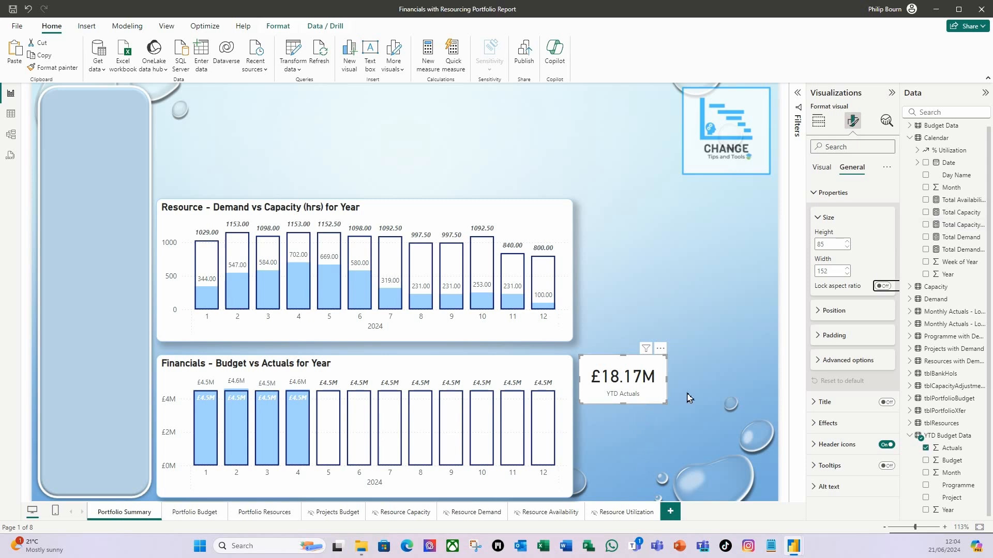
{"action": "left_click", "coordinate": [815, 193]}
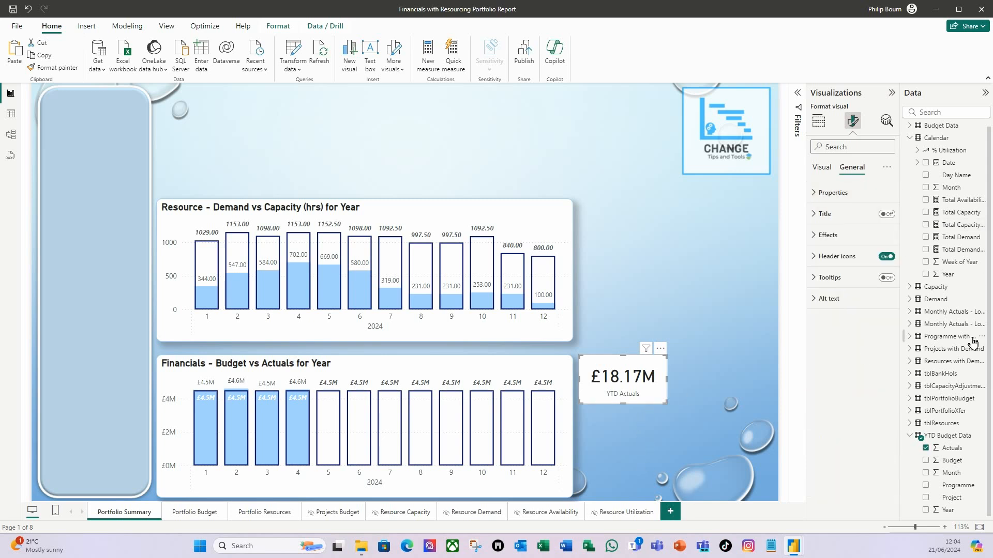
- Set the background transparency of the YTD Actuals card to 40%
{"action": "left_click", "coordinate": [817, 236]}
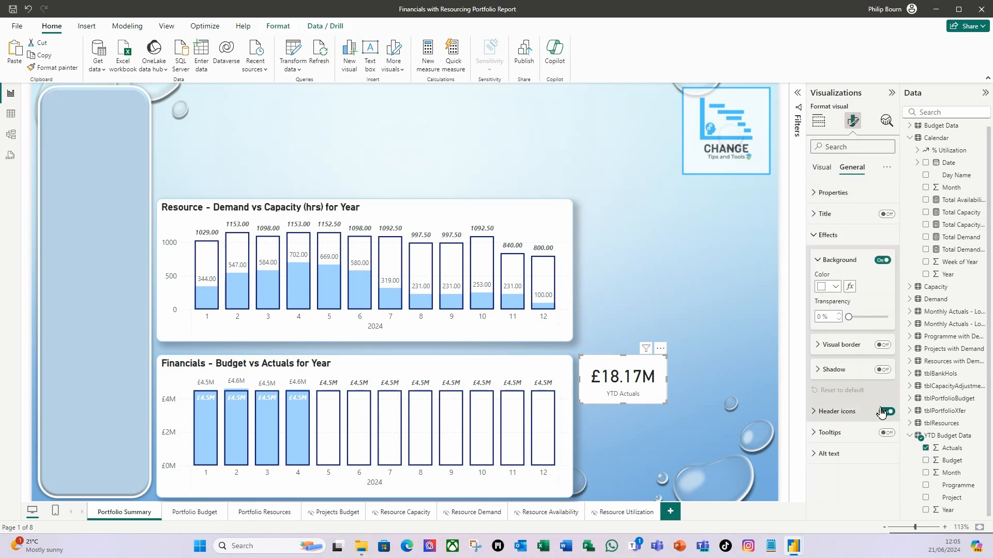
{"action": "left_click", "coordinate": [824, 321]}
{"action": "type", "text": "40"}
{"action": "key", "text": "Tab"}
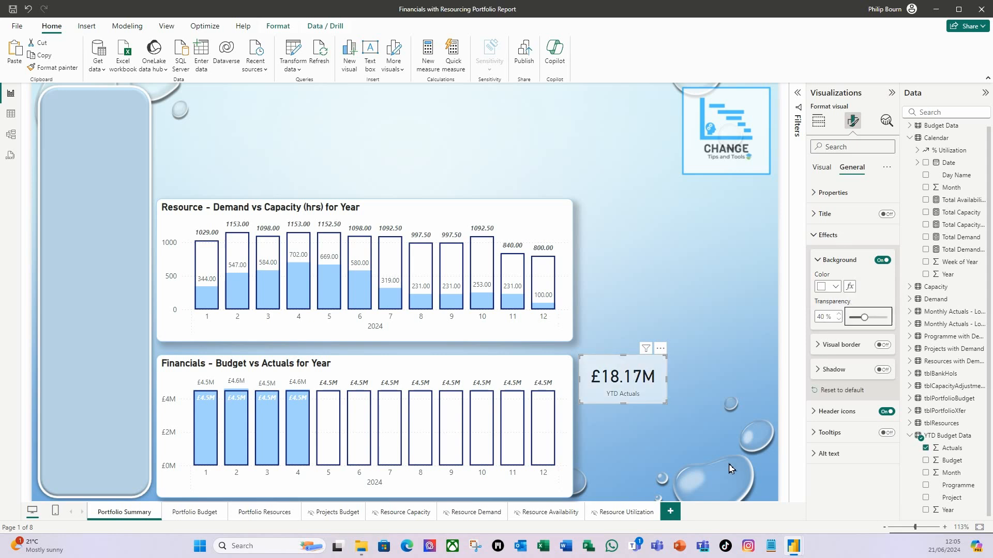
- Turn on the card's visual border, color it light blue and round its corners to 10 px
{"action": "left_click", "coordinate": [882, 346]}
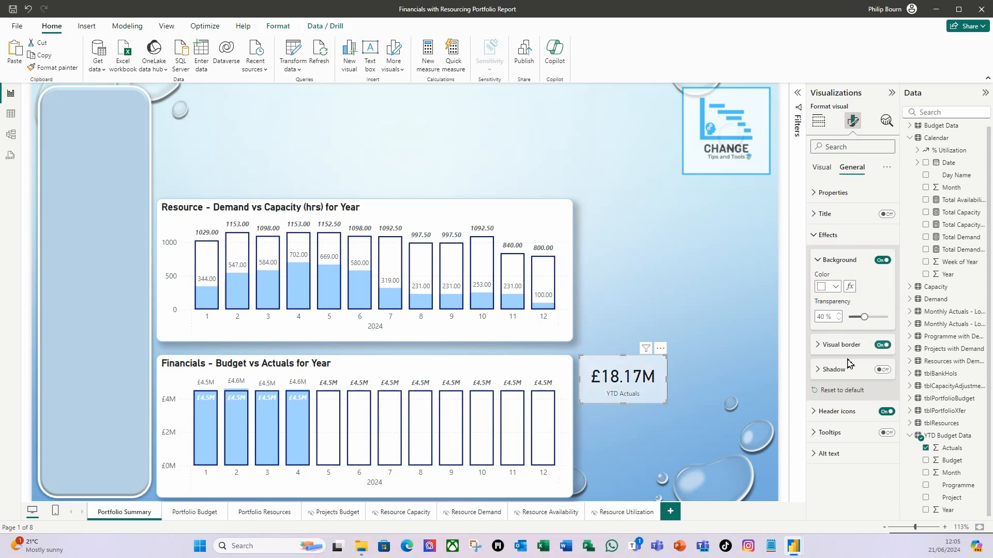
{"action": "left_click", "coordinate": [821, 350]}
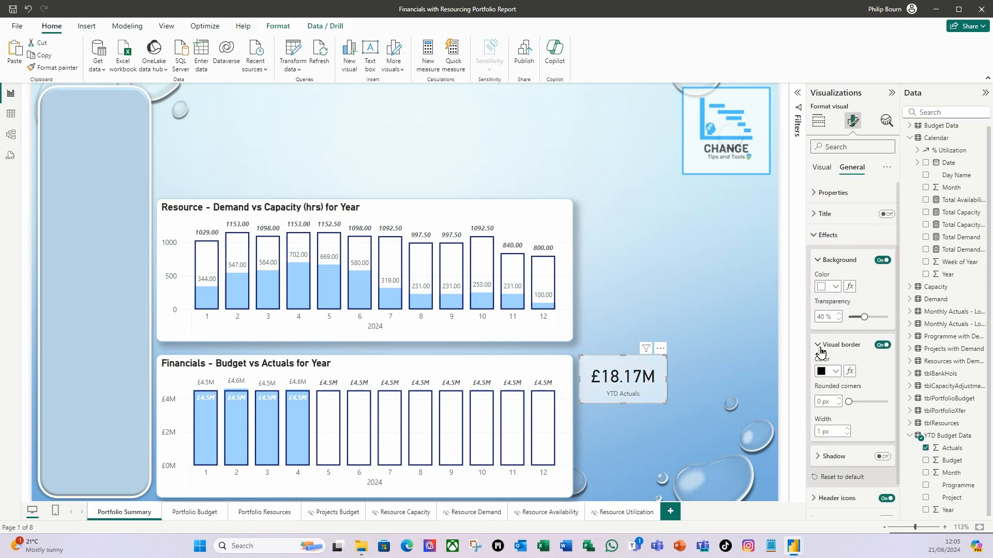
{"action": "left_click", "coordinate": [836, 372]}
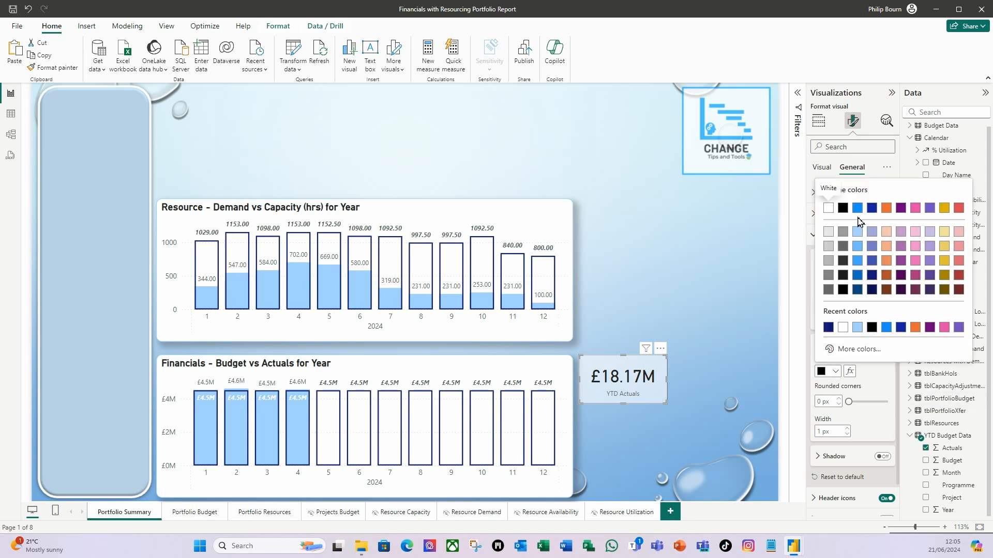
{"action": "left_click", "coordinate": [856, 234]}
{"action": "left_click", "coordinate": [821, 402]}
{"action": "type", "text": "10"}
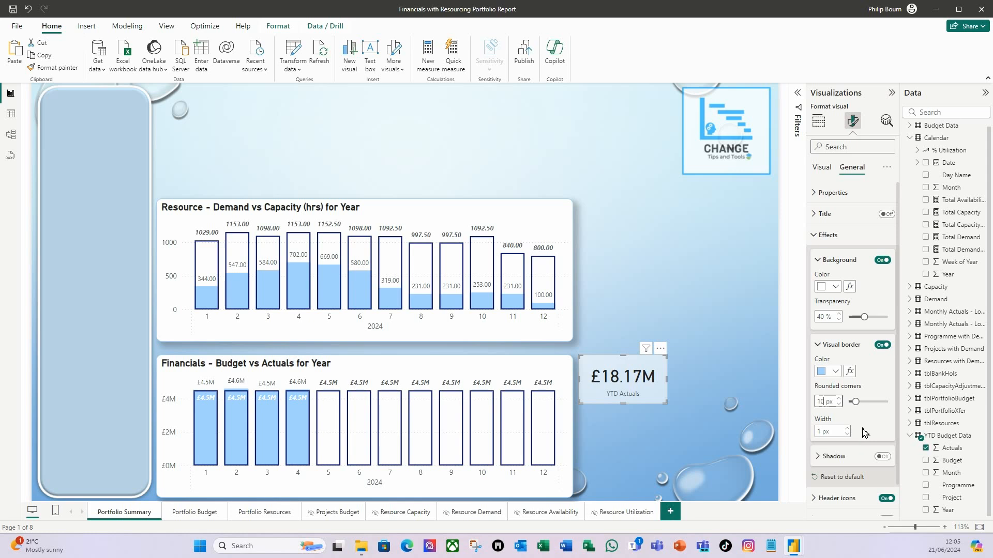
- Turn on the YTD Actuals card's shadow and move the card slightly down beside the Financials chart
{"action": "left_click", "coordinate": [883, 456]}
{"action": "left_click", "coordinate": [664, 463]}
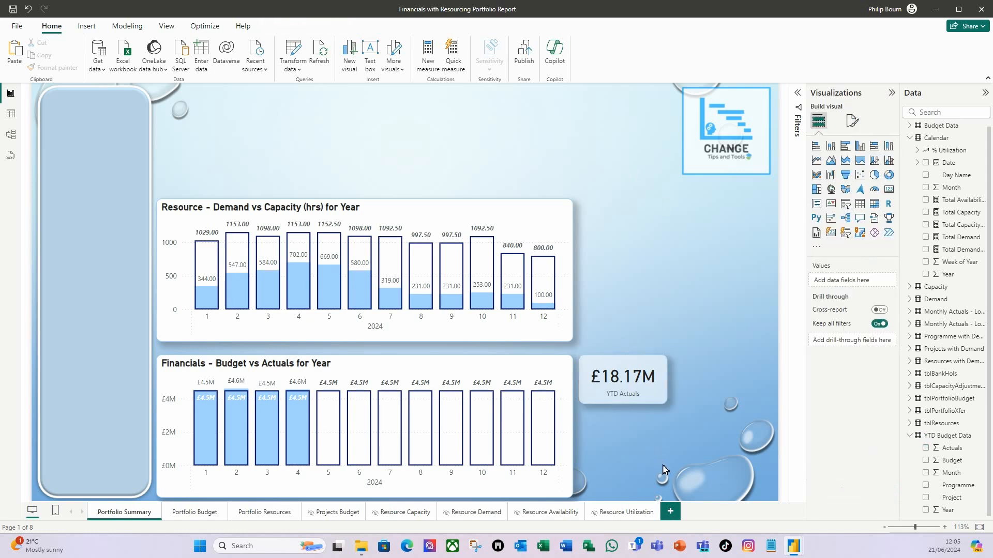
{"action": "left_click_drag", "start_coordinate": [650, 405], "coordinate": [649, 419]}
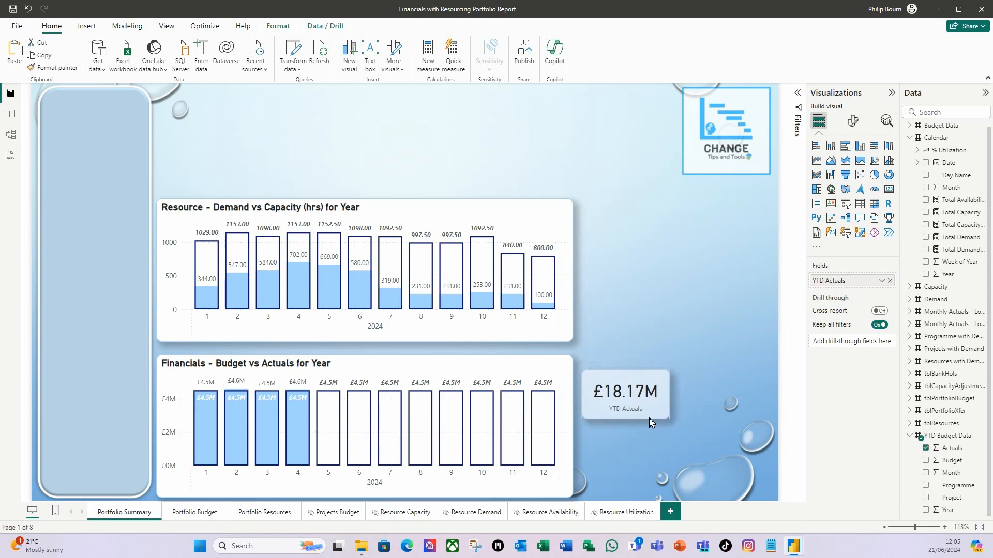
{"action": "left_click", "coordinate": [652, 445]}
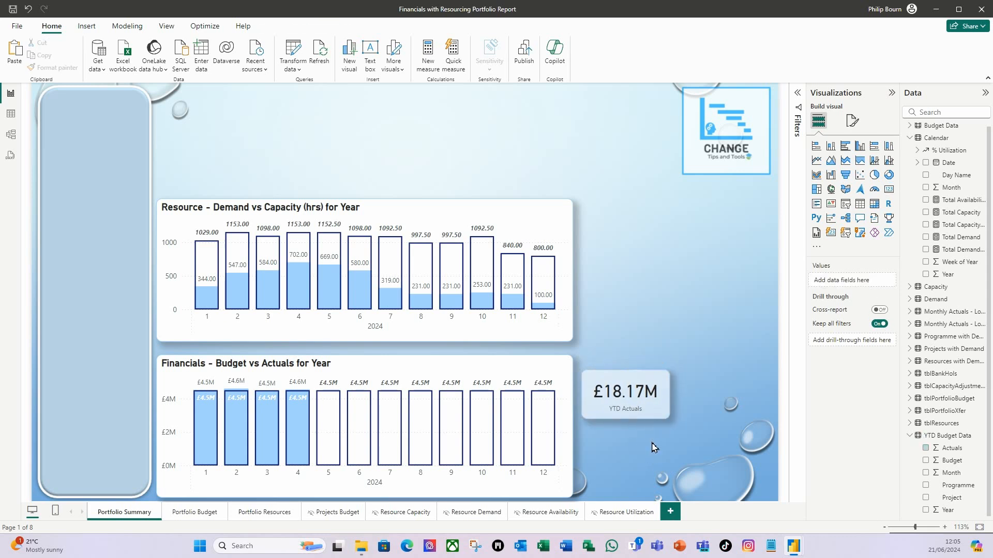
- Duplicate the YTD Actuals card three times and arrange the four cards in a two-by-two grid beside the Financials chart
{"action": "left_click", "coordinate": [651, 411]}
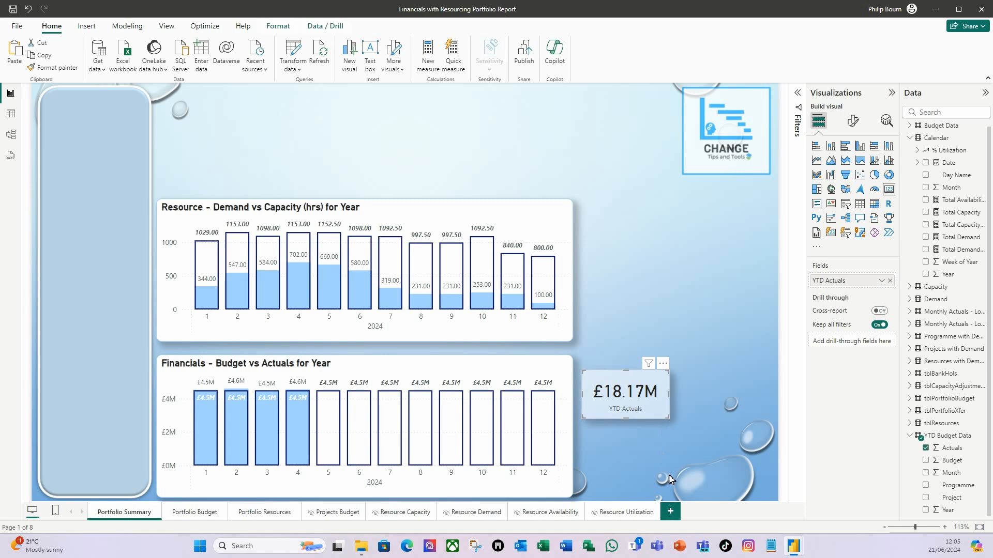
{"action": "key", "text": "ctrl+c"}
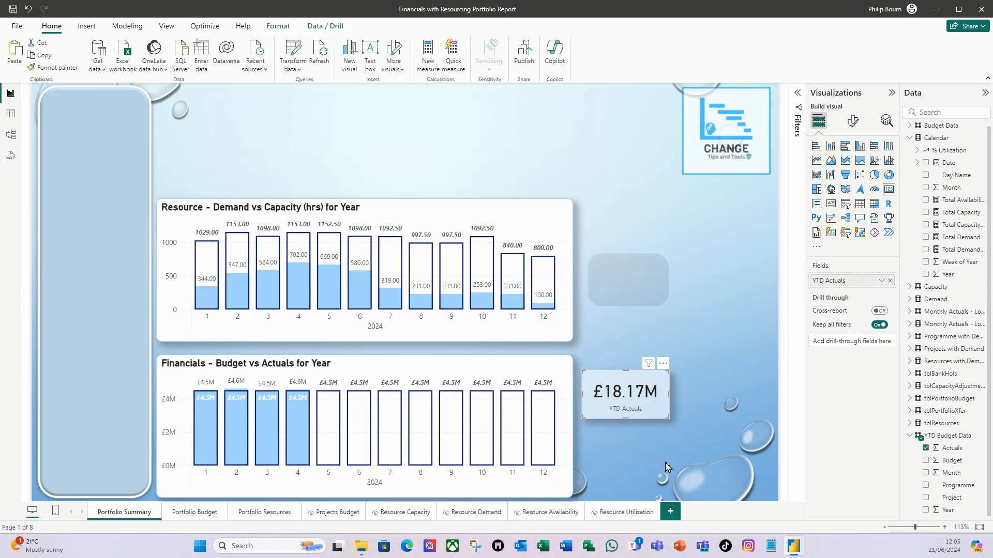
{"action": "key", "text": "ctrl+v"}
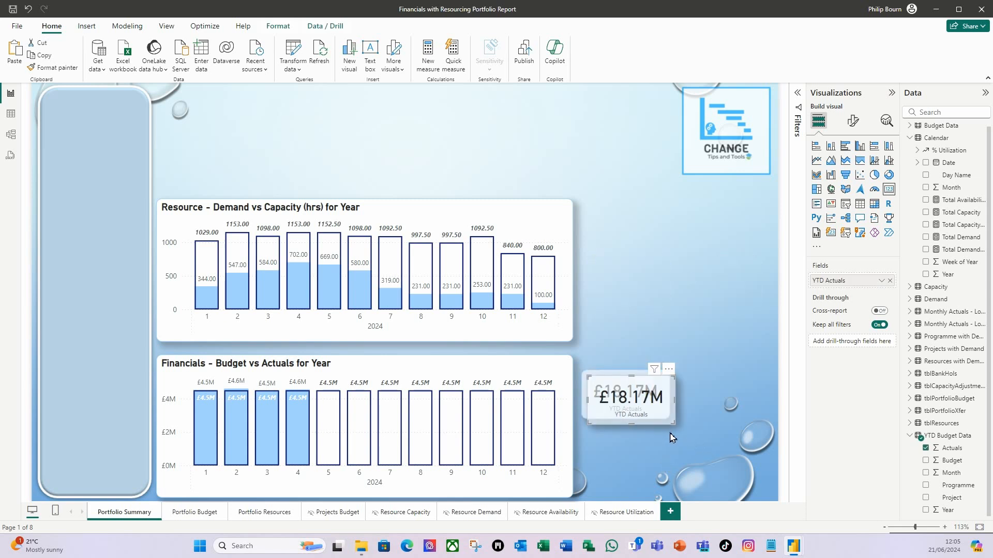
{"action": "left_click_drag", "start_coordinate": [653, 424], "coordinate": [737, 425]}
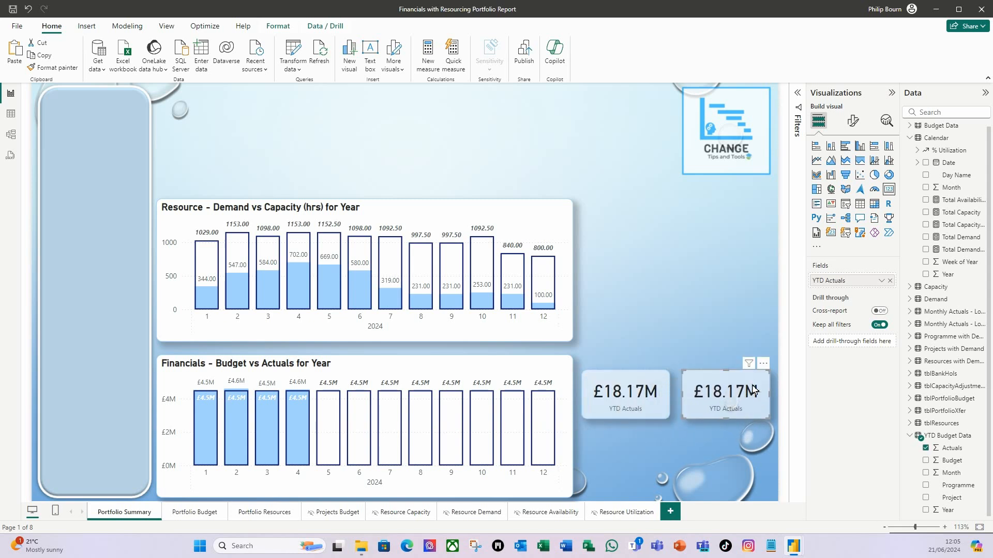
{"action": "left_click", "coordinate": [612, 462]}
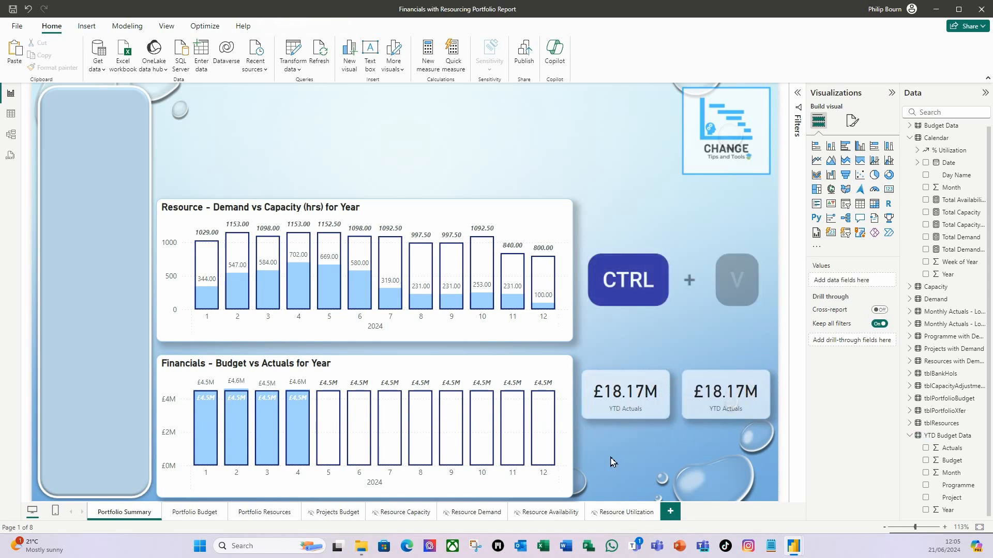
{"action": "key", "text": "ctrl+v"}
{"action": "left_click_drag", "start_coordinate": [655, 423], "coordinate": [650, 498]}
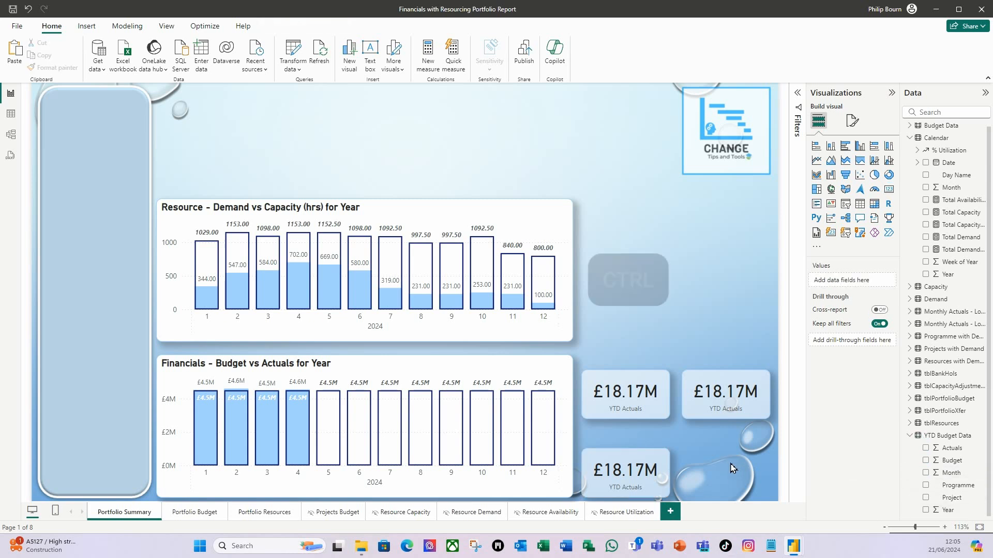
{"action": "key", "text": "ctrl+v"}
{"action": "left_click_drag", "start_coordinate": [631, 412], "coordinate": [752, 498]}
- Move the upper two YTD Actuals cards together down, closer to the lower pair
{"action": "left_click", "coordinate": [607, 417]}
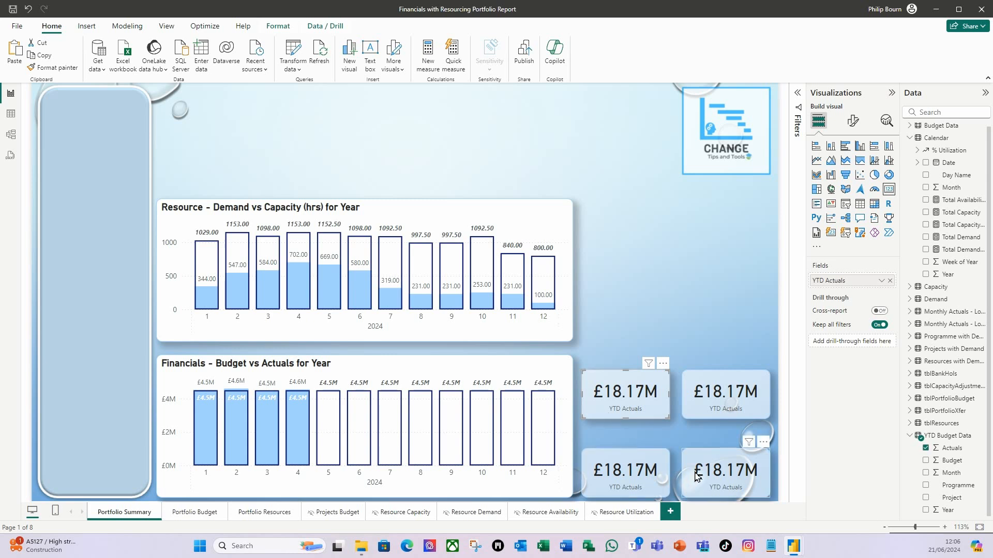
{"action": "left_click", "coordinate": [698, 413], "text": "ctrl"}
{"action": "key", "text": "Down"}
{"action": "key", "text": "Down"}
{"action": "key", "text": "Down"}
{"action": "key", "text": "Down"}
{"action": "key", "text": "Down"}
{"action": "key", "text": "Down"}
{"action": "key", "text": "Down"}
{"action": "key", "text": "Down"}
{"action": "key", "text": "Down"}
{"action": "key", "text": "Down"}
{"action": "key", "text": "Down"}
{"action": "key", "text": "Down"}
{"action": "key", "text": "Down"}
{"action": "key", "text": "Down"}
{"action": "key", "text": "Down"}
{"action": "key", "text": "Down"}
{"action": "key", "text": "Down"}
{"action": "key", "text": "Down"}
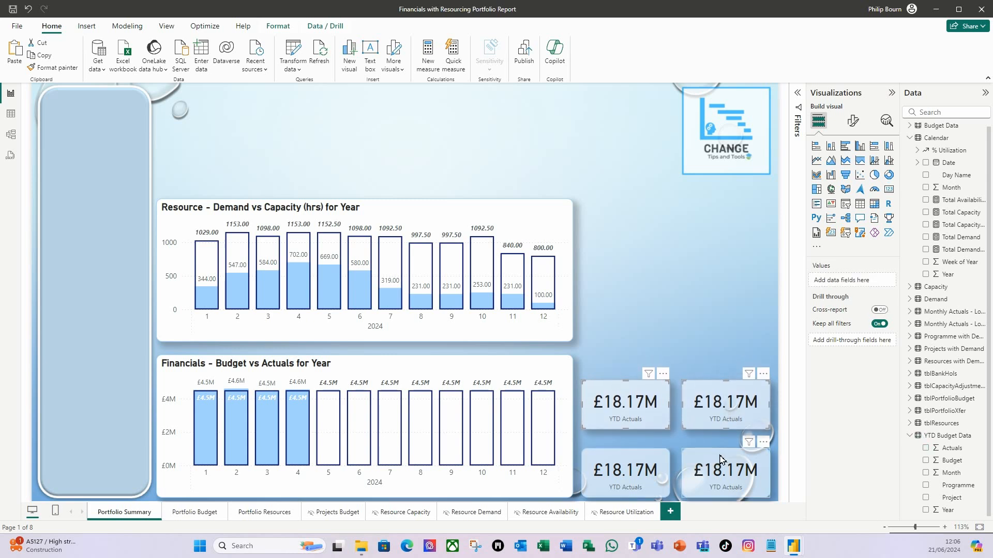
{"action": "key", "text": "Down"}
{"action": "key", "text": "Down"}
{"action": "key", "text": "Down"}
{"action": "key", "text": "Down"}
{"action": "key", "text": "Down"}
{"action": "key", "text": "Down"}
{"action": "key", "text": "Down"}
{"action": "key", "text": "Down"}
{"action": "key", "text": "Down"}
{"action": "key", "text": "Down"}
{"action": "key", "text": "Down"}
{"action": "key", "text": "Down"}
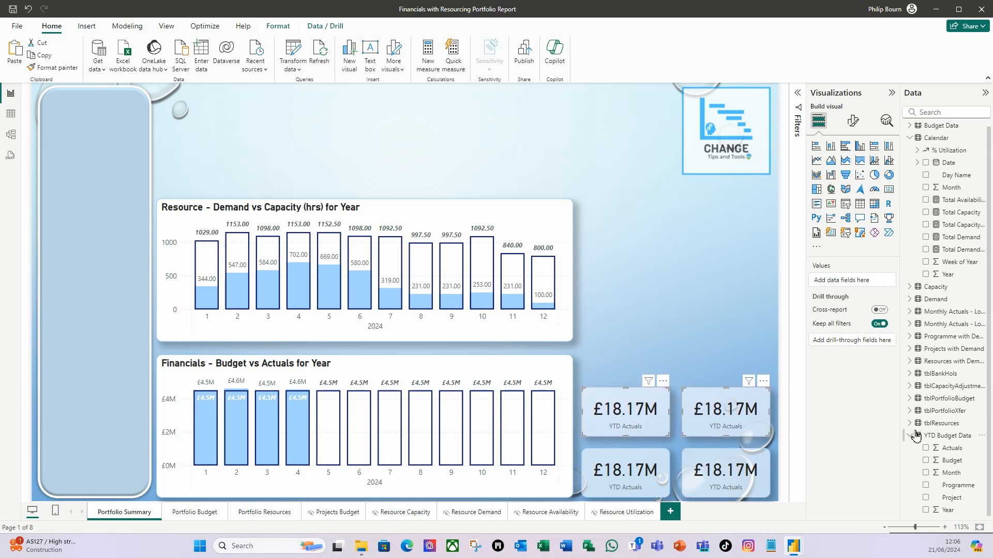
{"action": "left_click", "coordinate": [708, 321]}
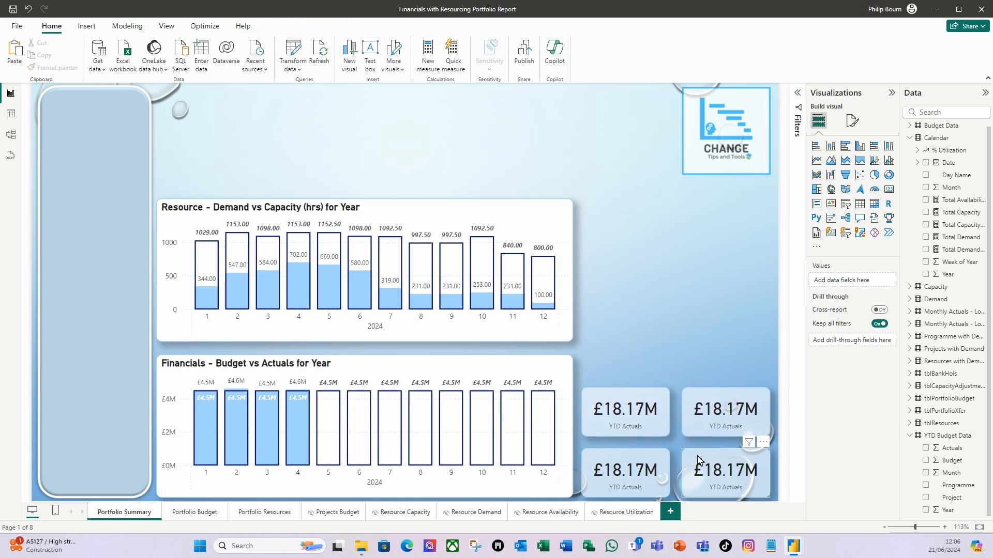
- Replace the upper-right card's field with Budget from YTD Budget Data and rename it YTD Budget for this visual
{"action": "left_click", "coordinate": [703, 421]}
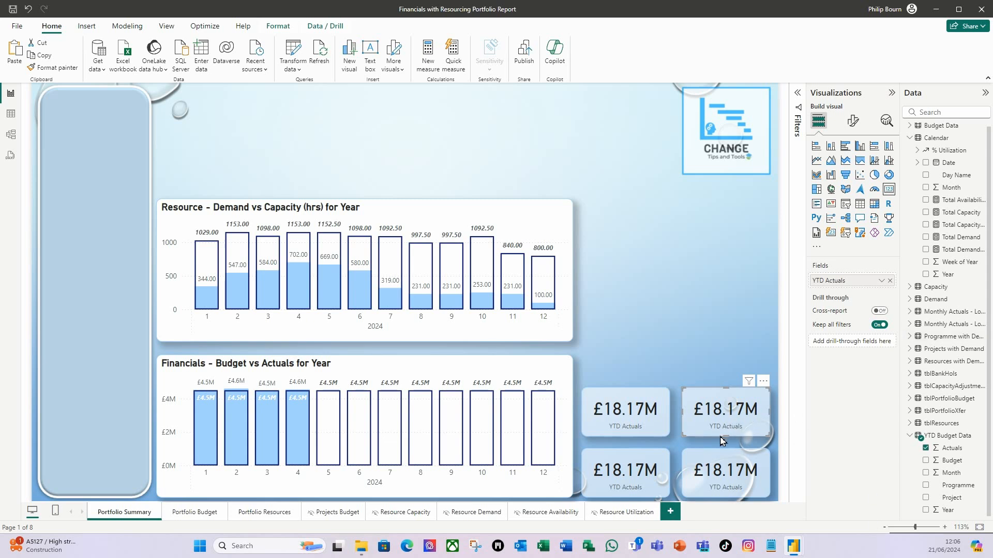
{"action": "left_click", "coordinate": [890, 281]}
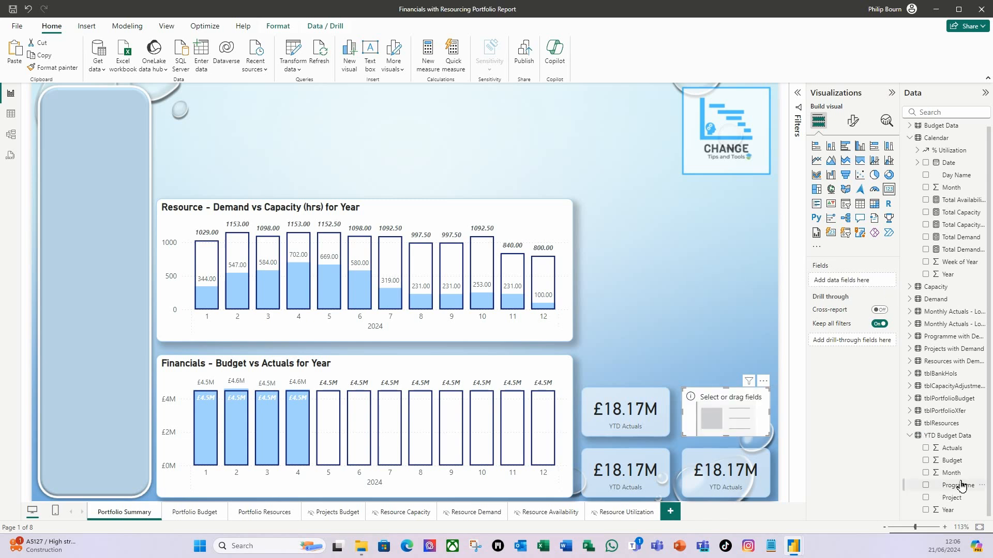
{"action": "left_click_drag", "start_coordinate": [956, 467], "coordinate": [858, 282]}
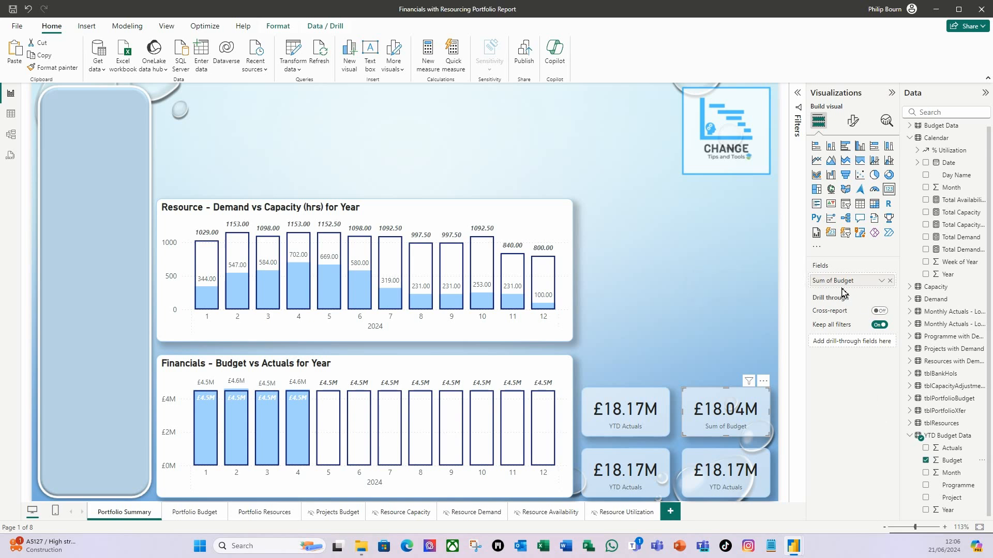
{"action": "right_click", "coordinate": [843, 286]}
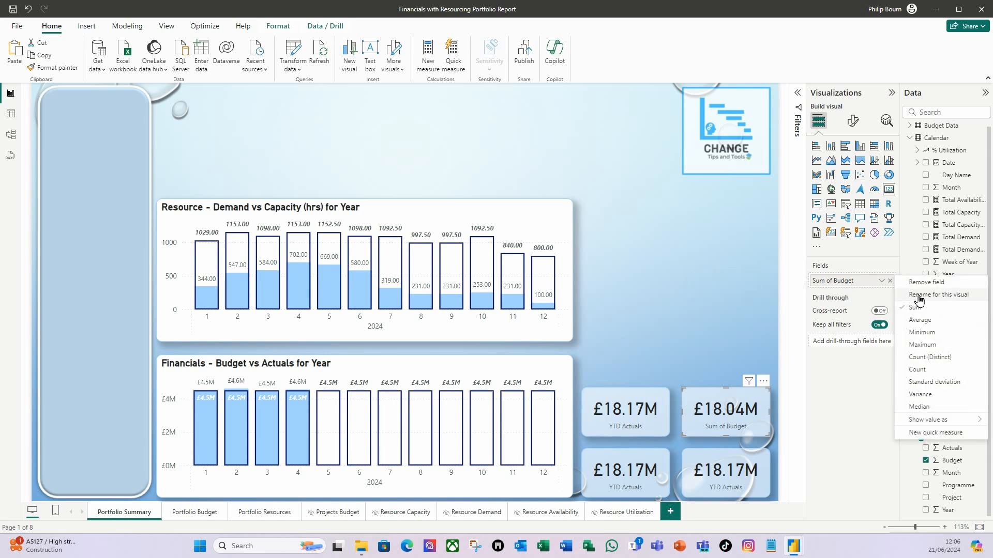
{"action": "left_click", "coordinate": [939, 295]}
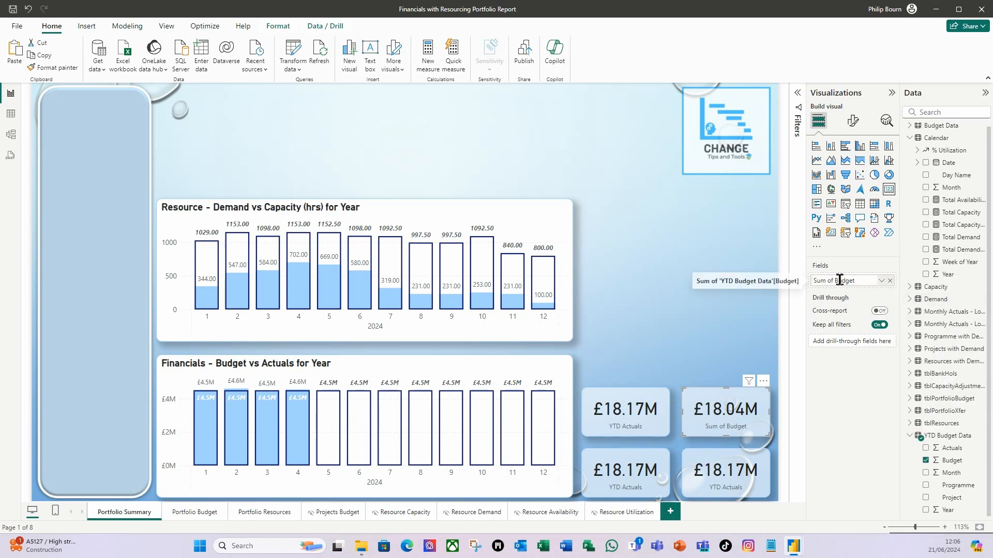
{"action": "left_click_drag", "start_coordinate": [834, 281], "coordinate": [787, 281]}
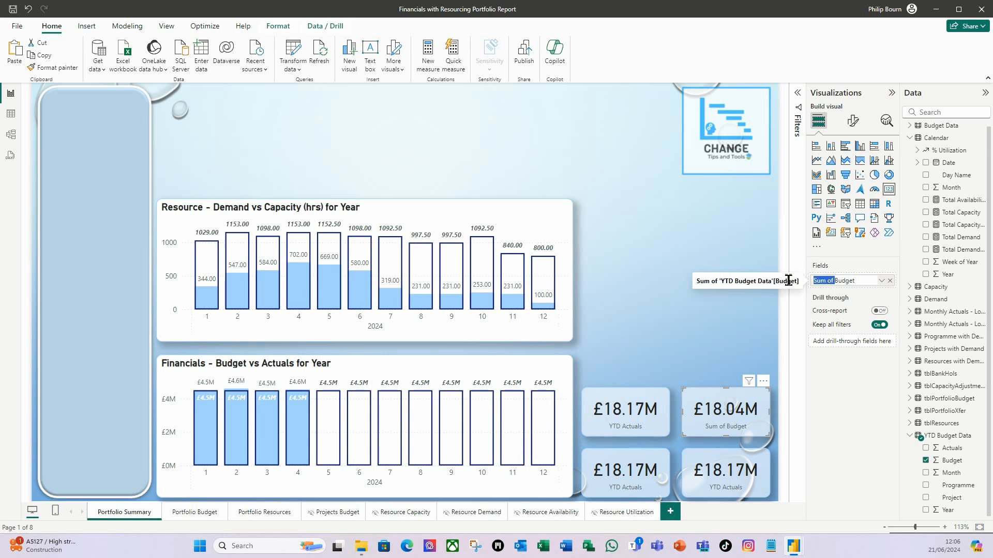
{"action": "type", "text": "YTD"}
{"action": "key", "text": "Return"}
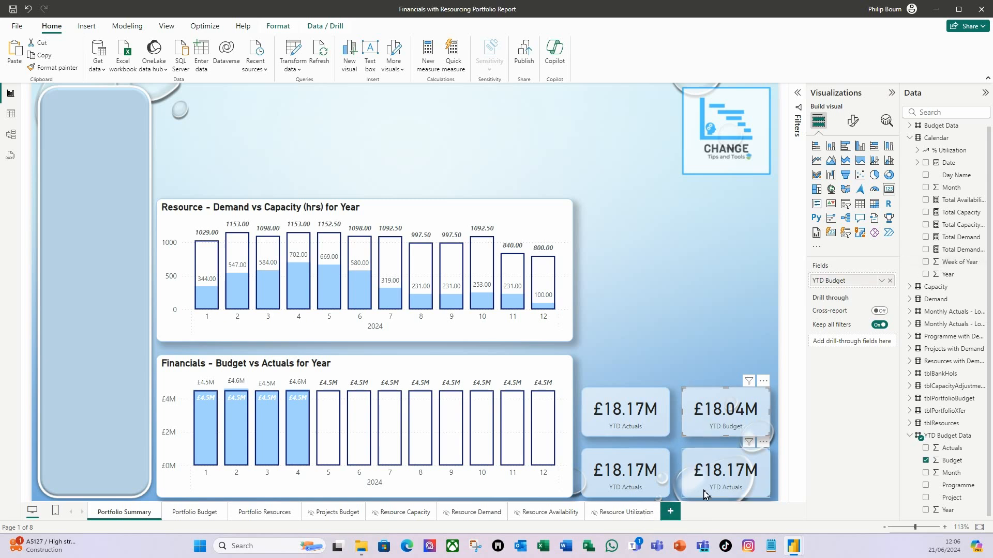
- Replace the lower-right card's YTD Actuals field with Budget from the Budget Data table
{"action": "left_click", "coordinate": [613, 491]}
{"action": "left_click", "coordinate": [717, 495]}
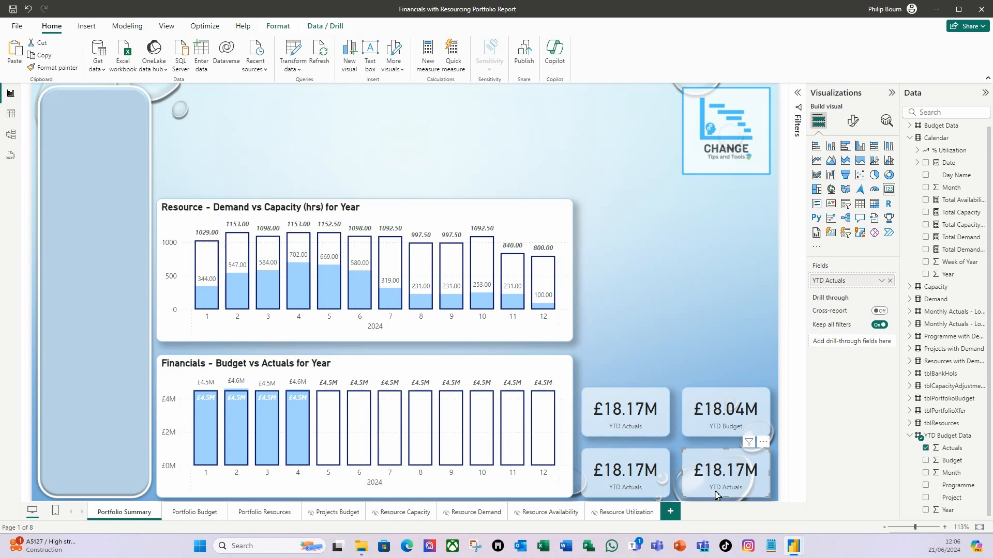
{"action": "left_click", "coordinate": [910, 138]}
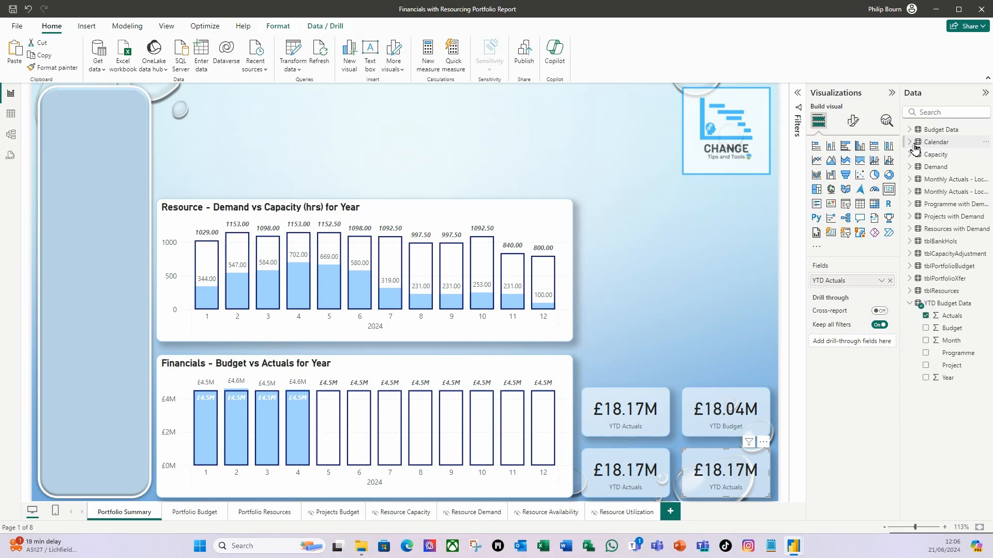
{"action": "left_click", "coordinate": [912, 131]}
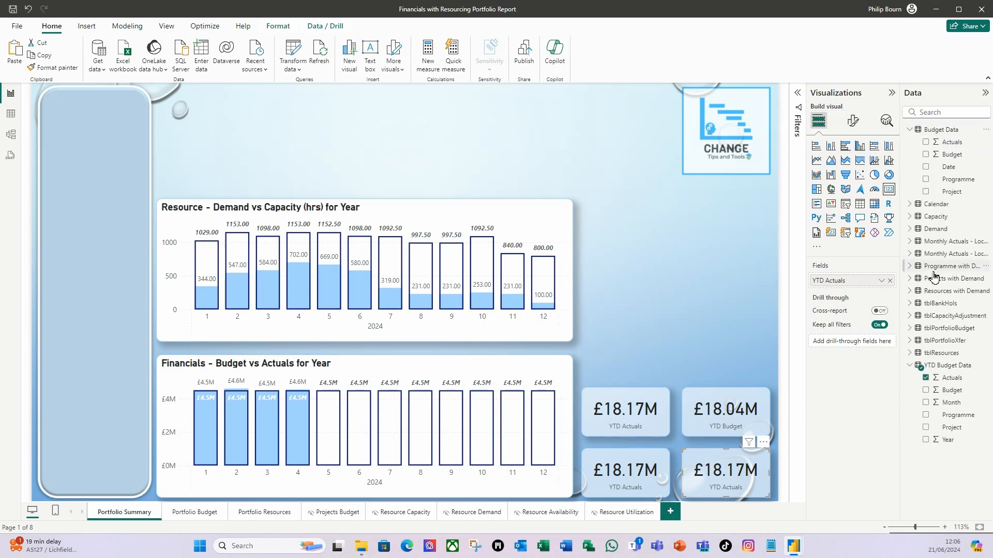
{"action": "left_click", "coordinate": [890, 280]}
{"action": "left_click_drag", "start_coordinate": [951, 154], "coordinate": [743, 477]}
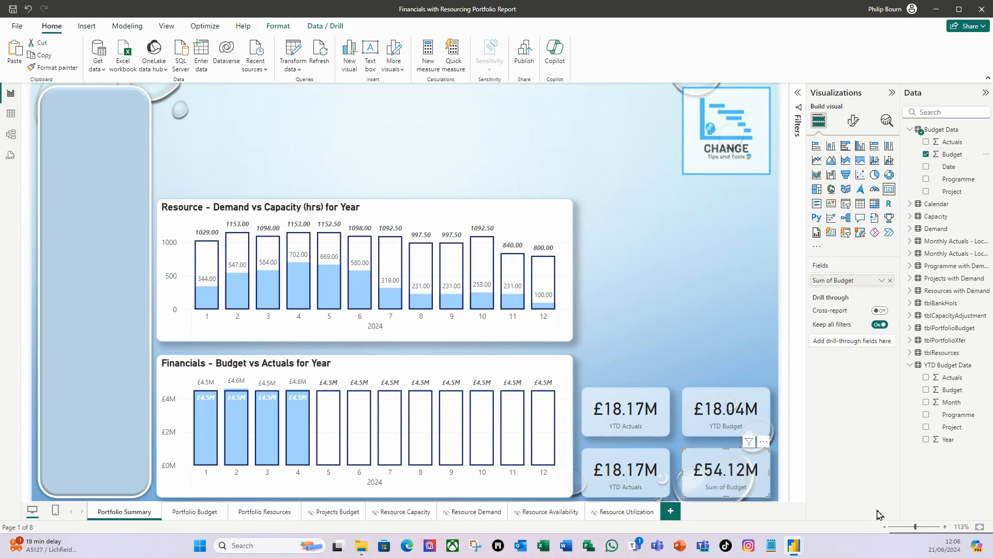
- Rename the lower-right card's field as Total Budget for this visual
{"action": "right_click", "coordinate": [830, 284]}
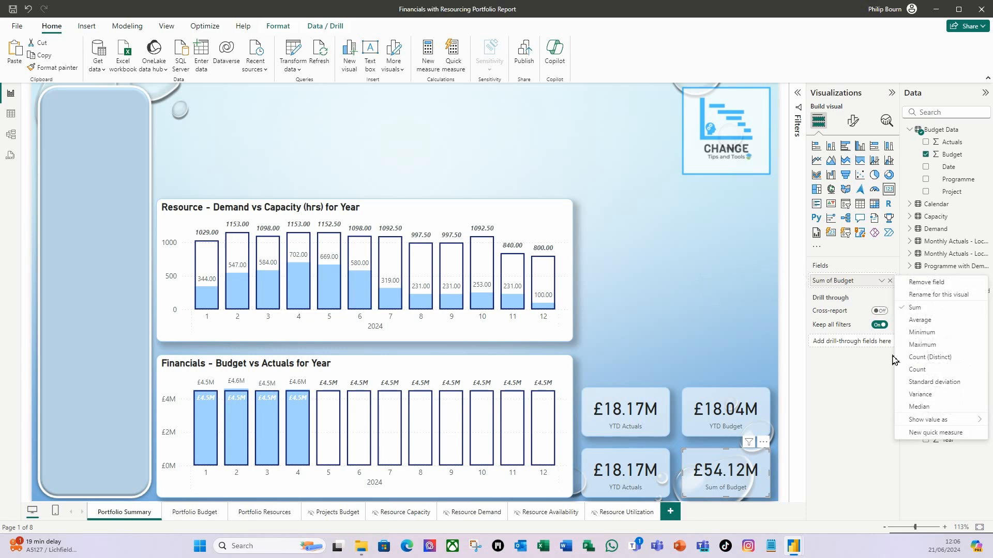
{"action": "left_click", "coordinate": [949, 298]}
{"action": "left_click_drag", "start_coordinate": [834, 281], "coordinate": [791, 284]}
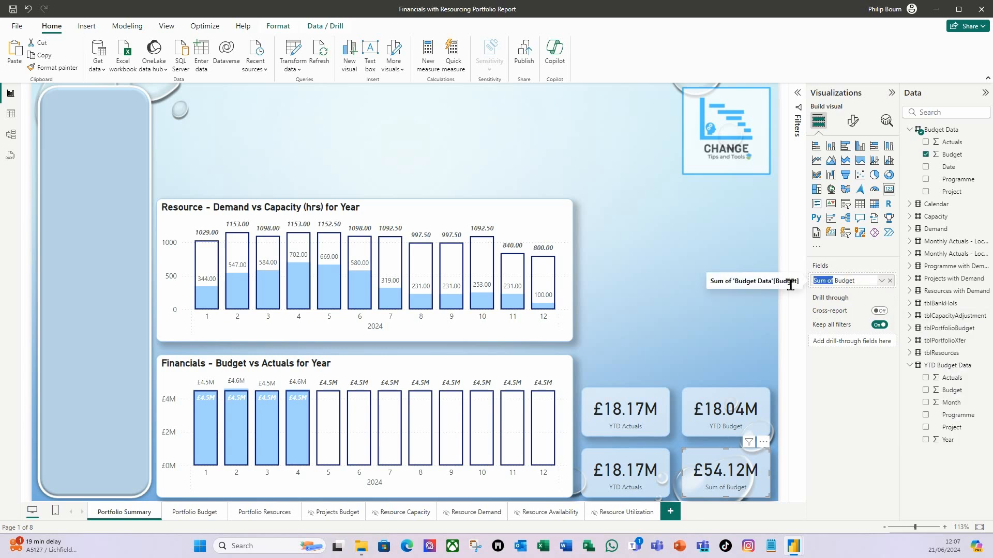
{"action": "type", "text": "Total"}
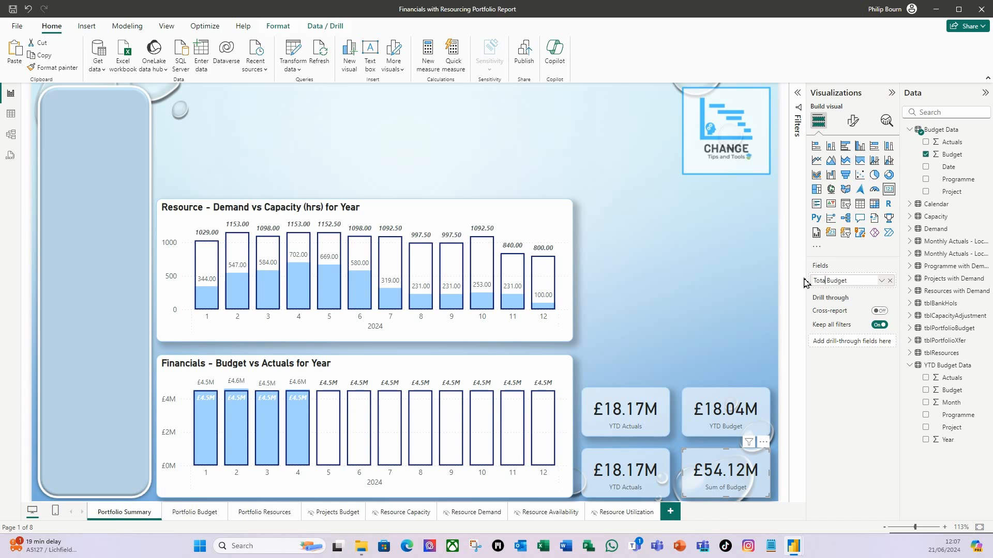
{"action": "key", "text": "Return"}
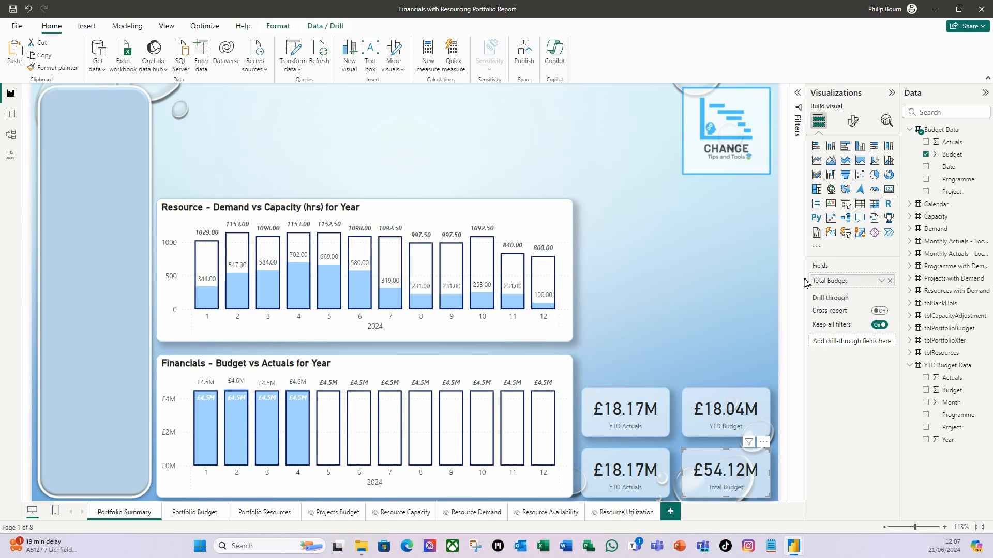
{"action": "left_click", "coordinate": [678, 341]}
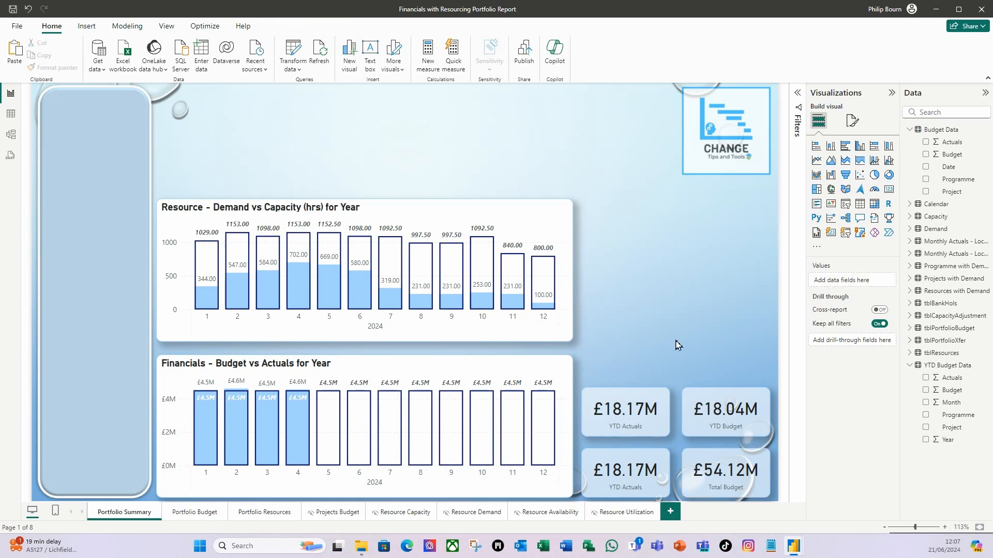
- Add a calculated column YTD Variance = 'YTD Budget Data'[Budget]-'YTD Budget Data'[Actuals] and format it as £ English (United Kingdom) currency
{"action": "left_click", "coordinate": [631, 483]}
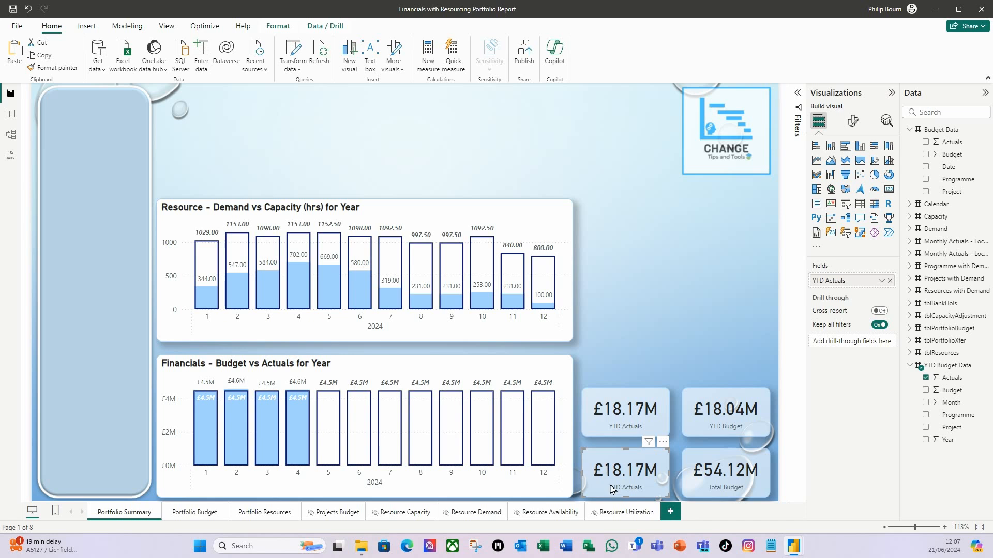
{"action": "left_click", "coordinate": [959, 382]}
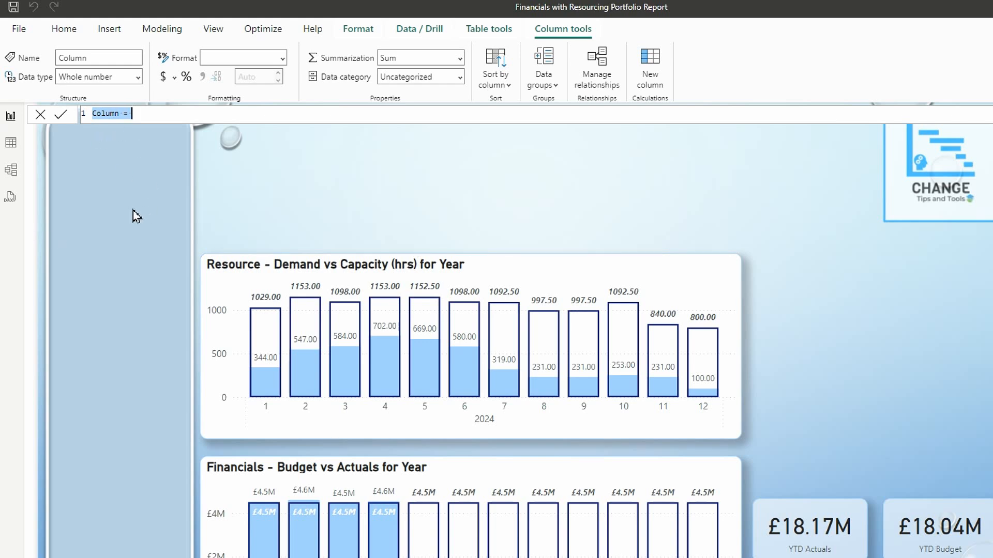
{"action": "type", "text": "YTD Variance="}
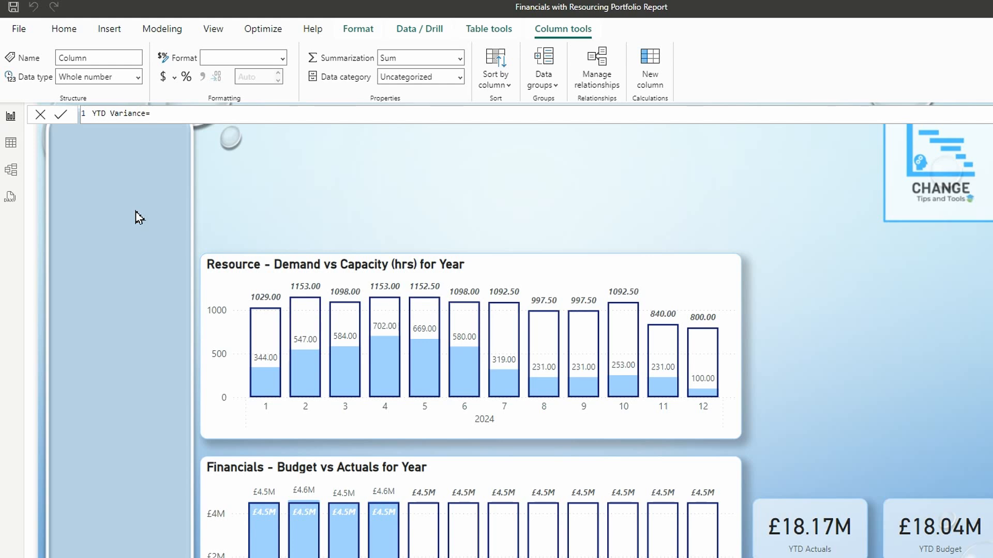
{"action": "type", "text": "yt"}
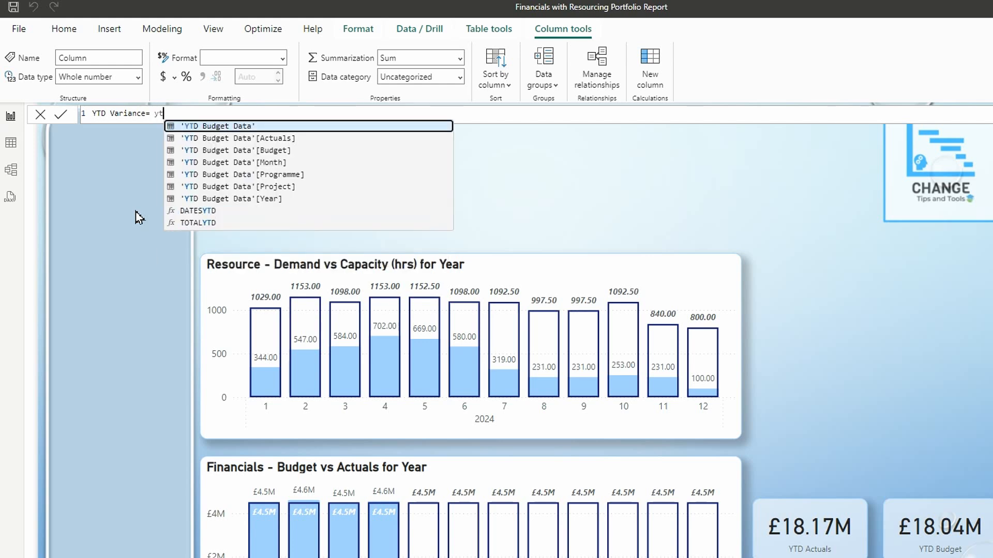
{"action": "left_click", "coordinate": [264, 156]}
{"action": "type", "text": "-"}
{"action": "type", "text": "ytd"}
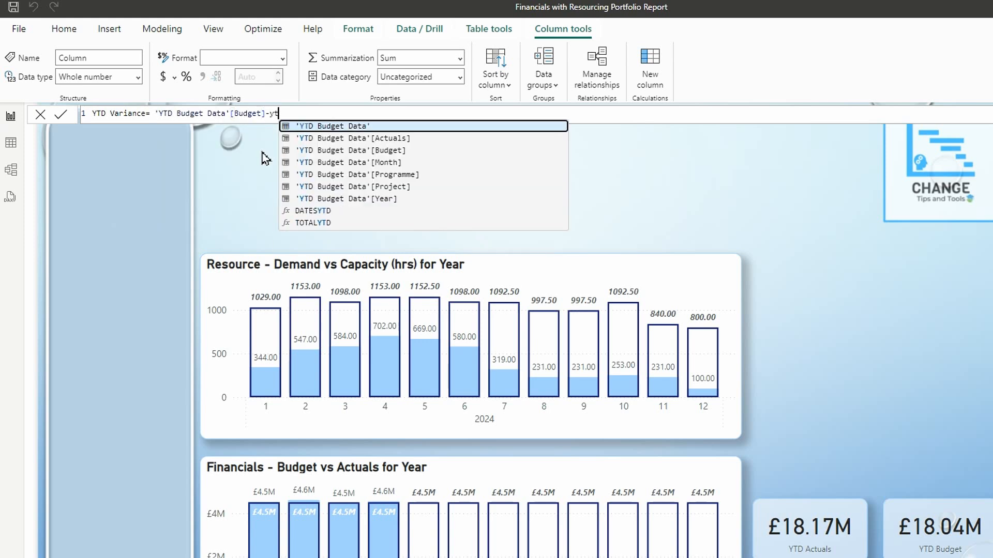
{"action": "left_click", "coordinate": [391, 142]}
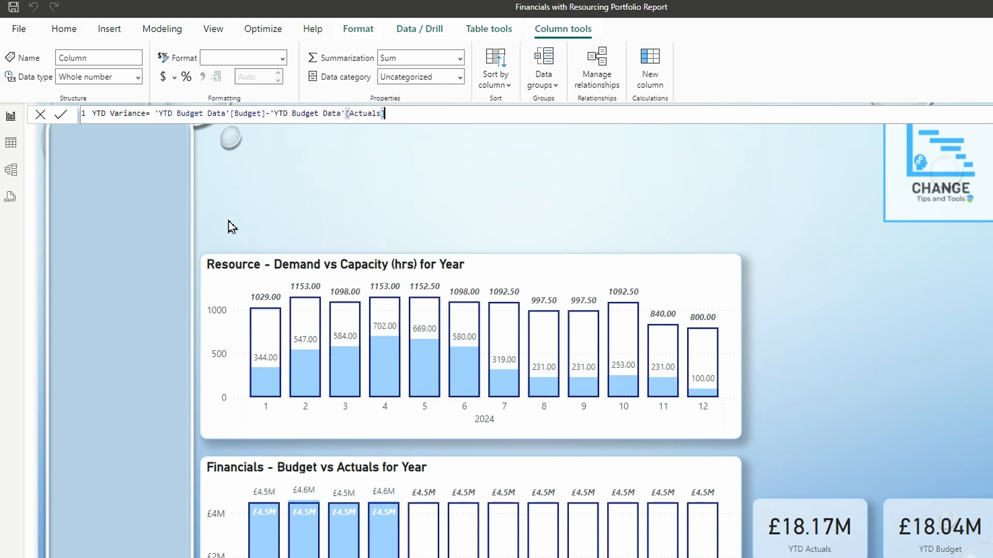
{"action": "key", "text": "Return"}
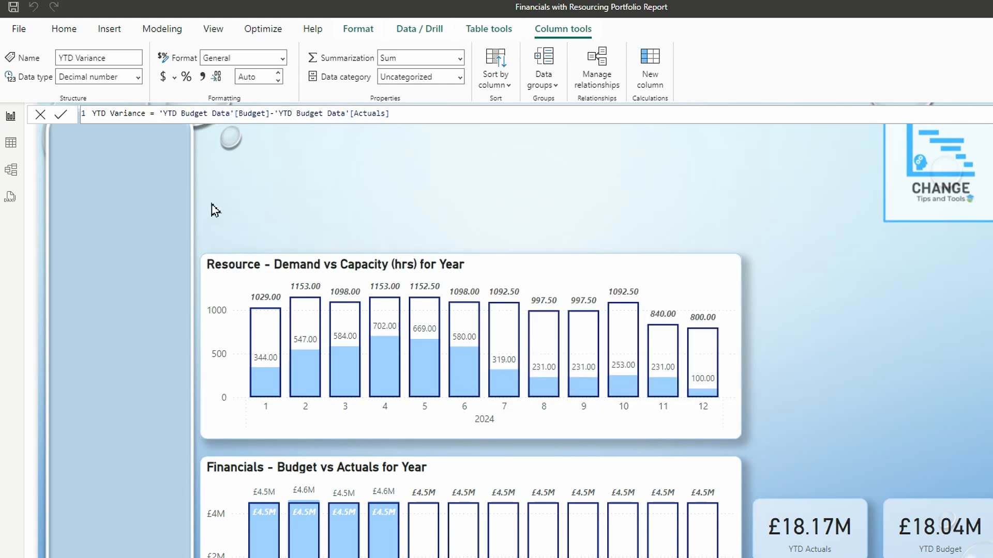
{"action": "left_click", "coordinate": [174, 77]}
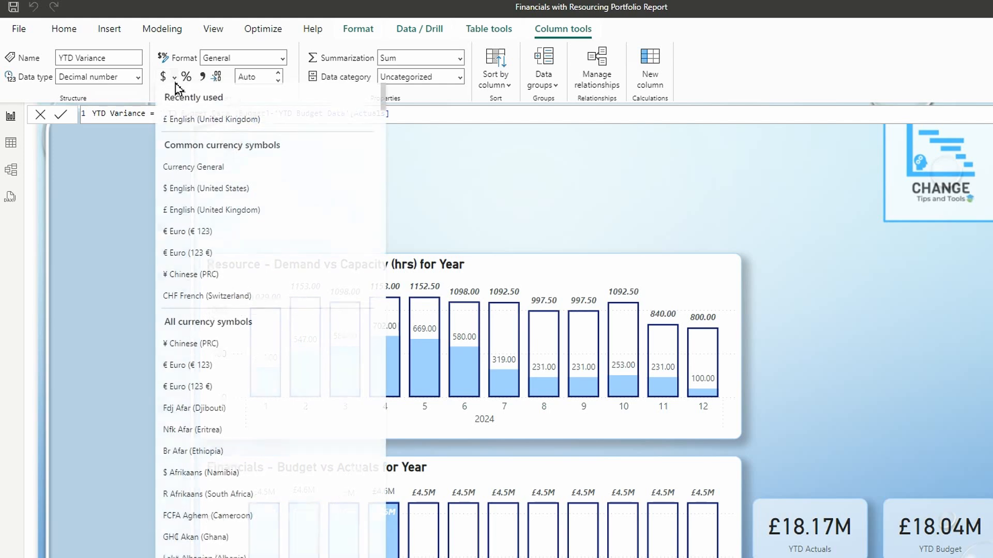
{"action": "left_click", "coordinate": [213, 121]}
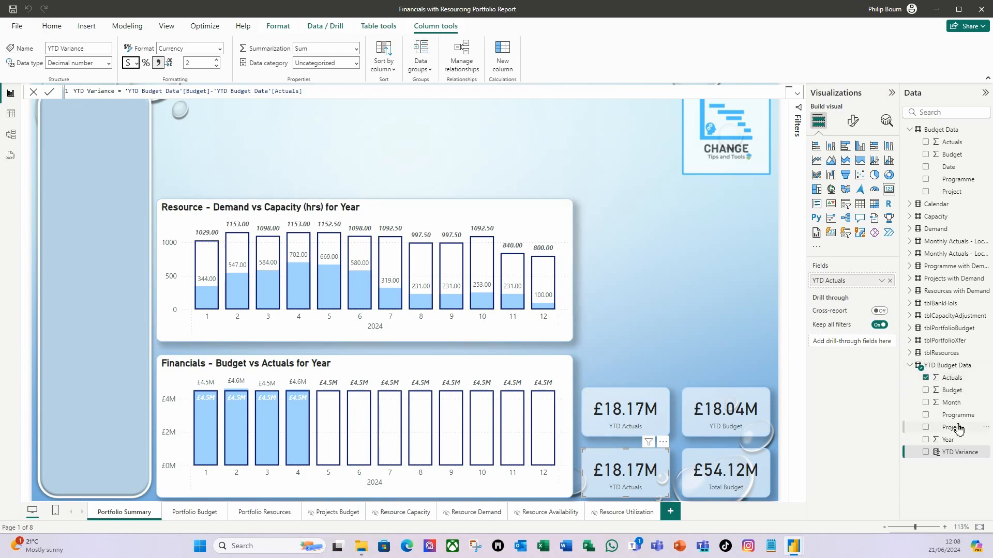
- Start a new measure YTD Var % in the YTD Budget Data table with the expression ABS(SUM('YTD Budget Data'[YTD Variance]))
{"action": "left_click", "coordinate": [52, 27]}
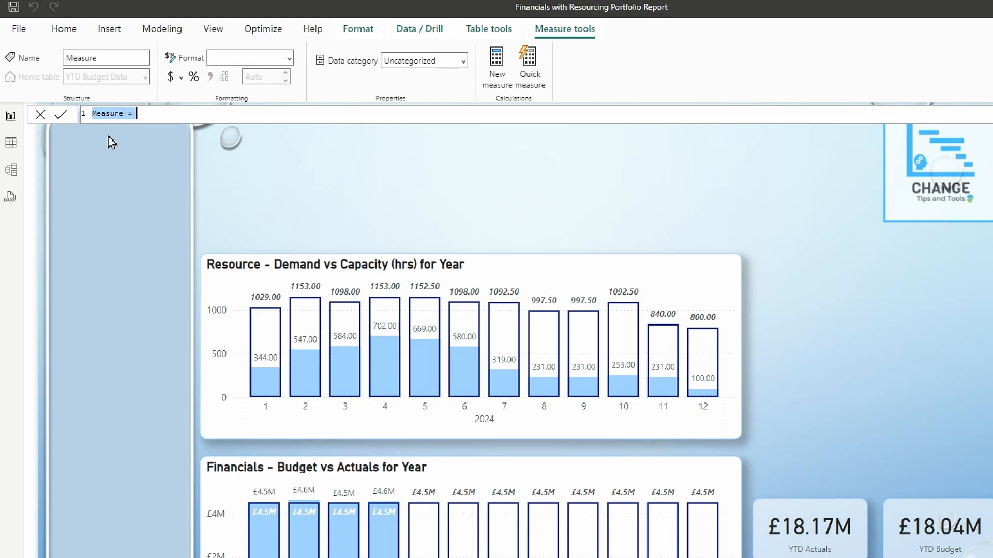
{"action": "type", "text": "YTD"}
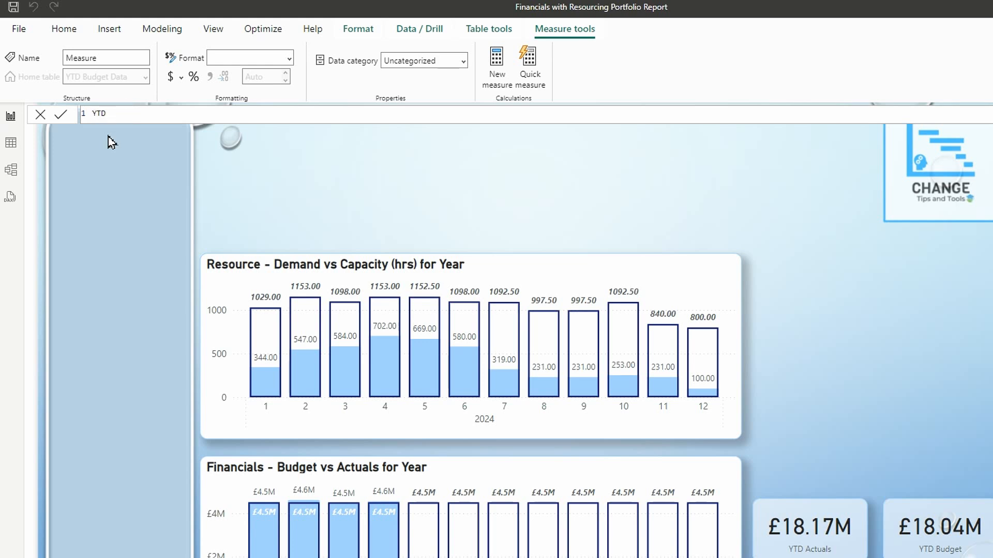
{"action": "type", "text": " Var %="}
{"action": "type", "text": "ABS("}
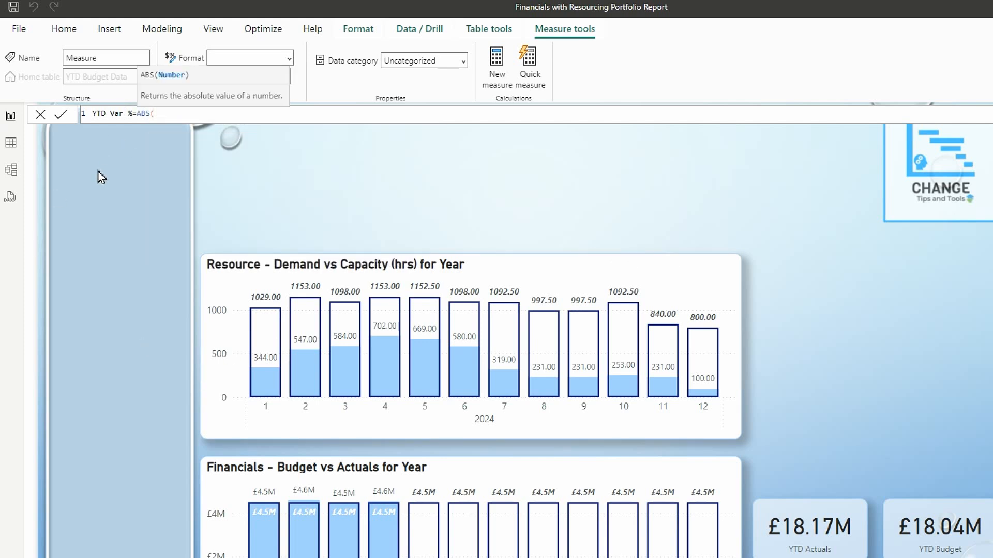
{"action": "type", "text": "sum"}
{"action": "key", "text": "Tab"}
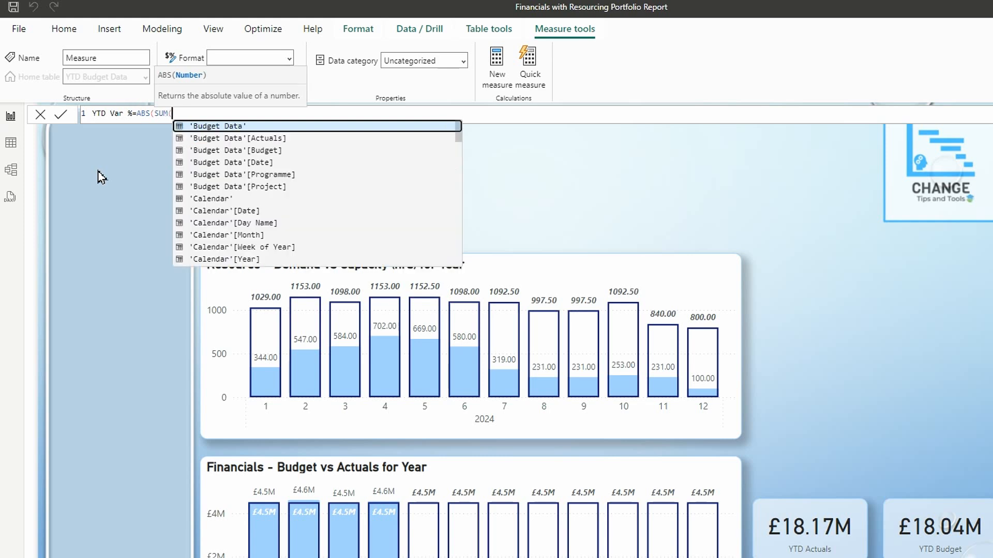
{"action": "type", "text": "ytd"}
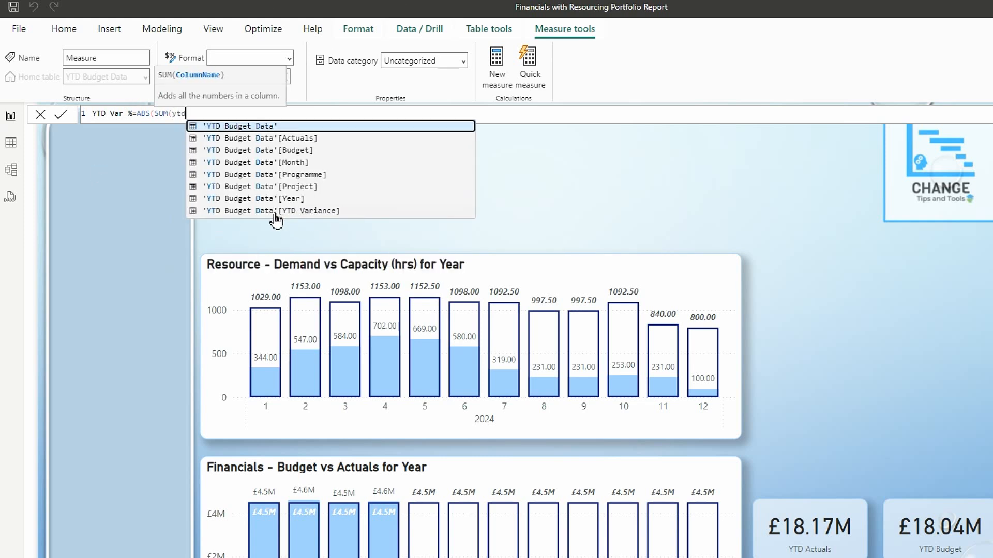
{"action": "double_click", "coordinate": [291, 212]}
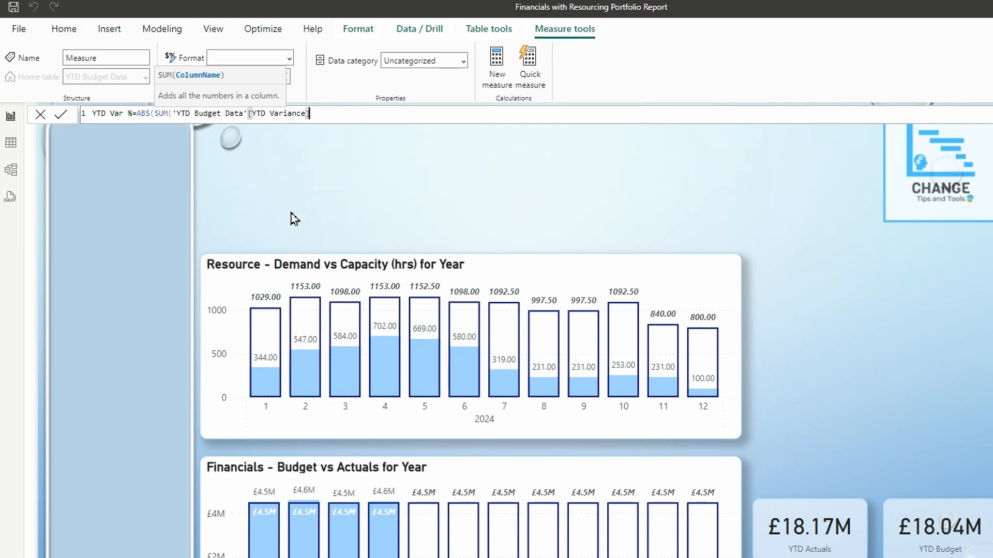
{"action": "type", "text": "))"}
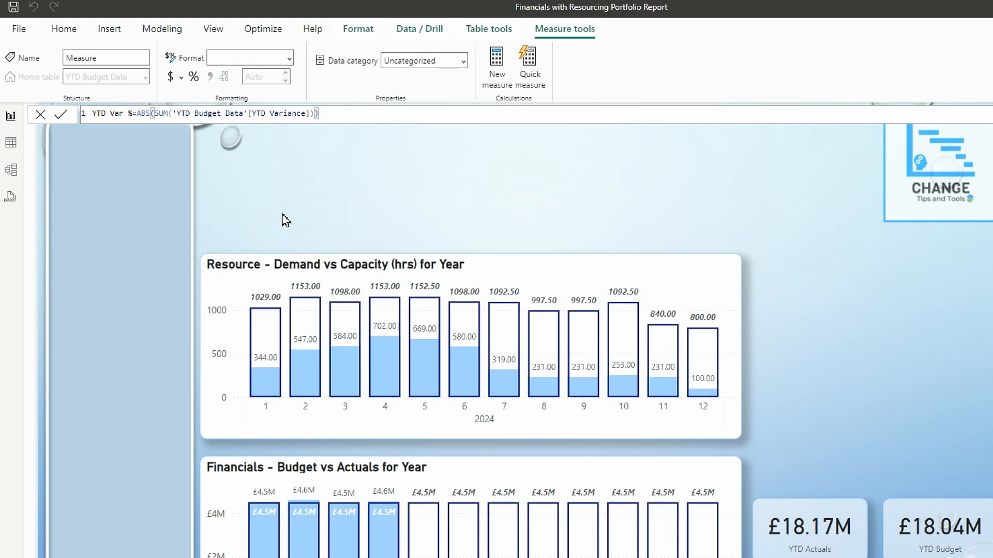
{"action": "type", "text": "/sum"}
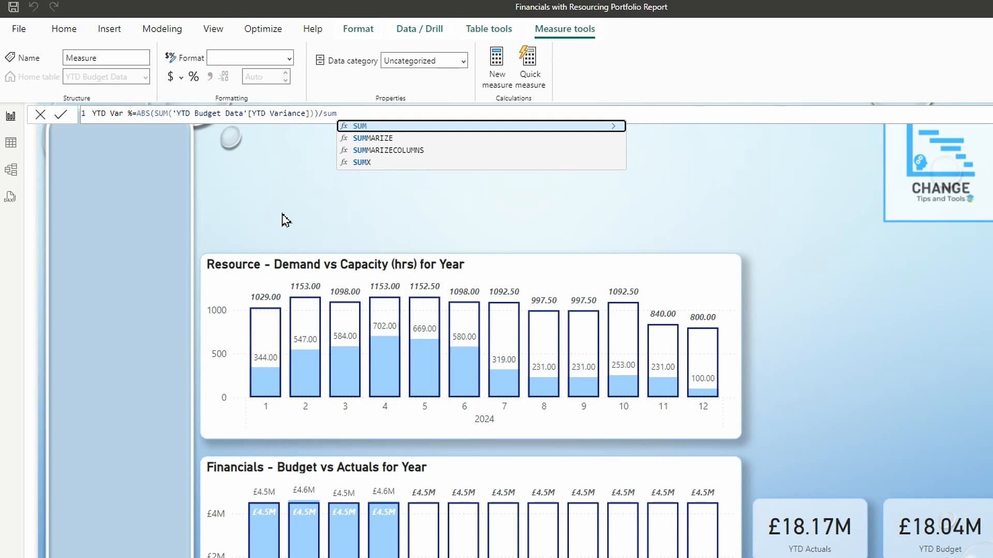
- Complete the YTD Var % measure by dividing its expression by SUM('YTD Budget Data'[Budget])
{"action": "key", "text": "Tab"}
{"action": "type", "text": "ytd"}
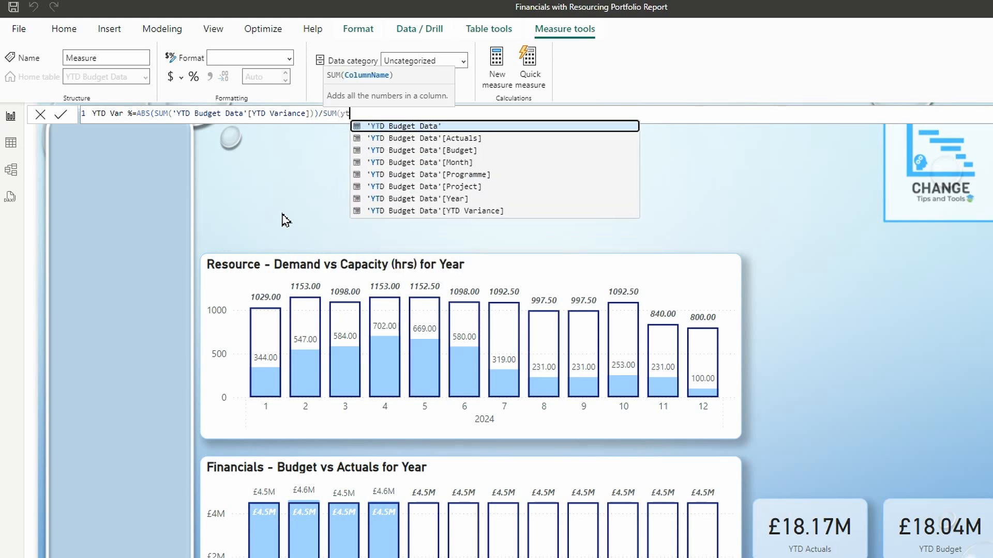
{"action": "left_click", "coordinate": [454, 151]}
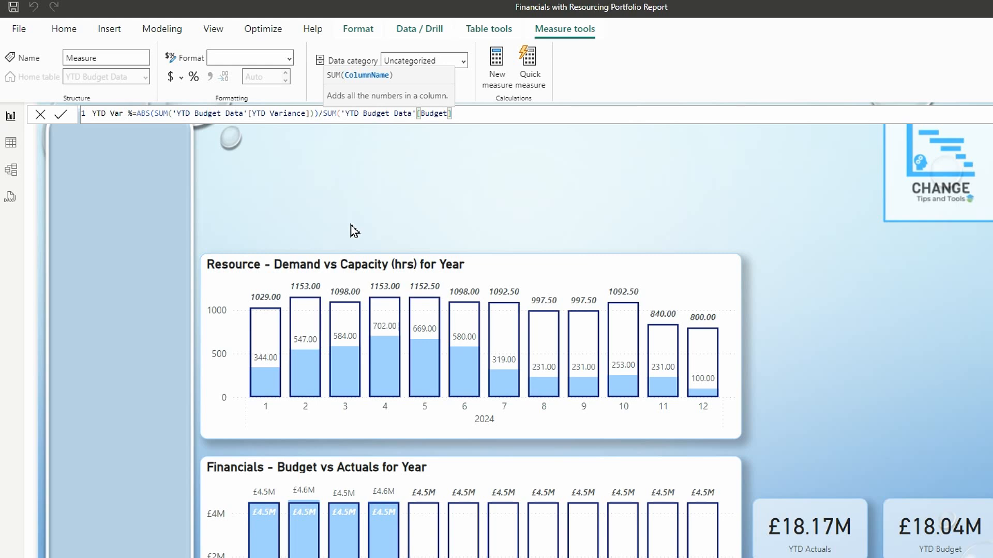
{"action": "type", "text": ")"}
{"action": "key", "text": "Return"}
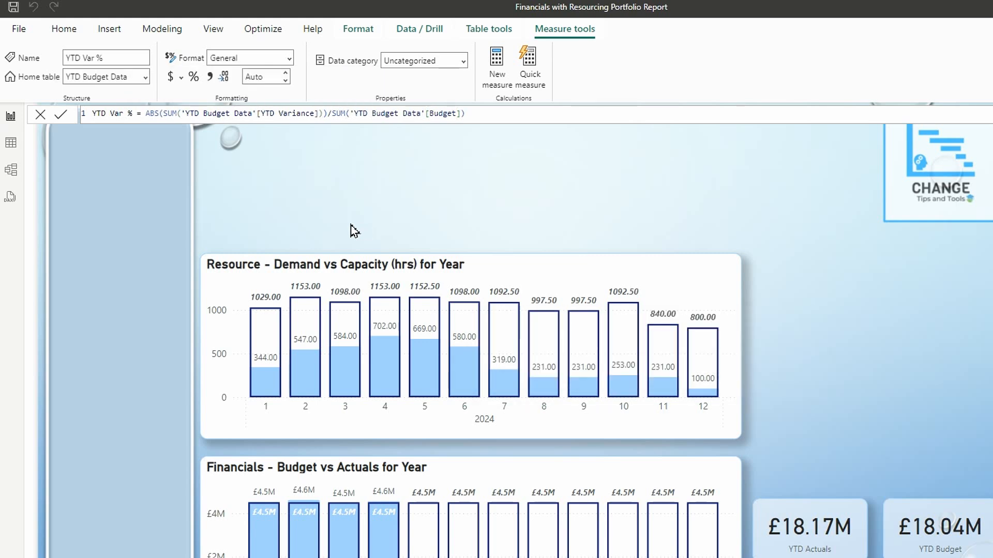
- Format the YTD Var % measure as a percentage and replace the lower-left card's YTD Actuals field with it
{"action": "left_click", "coordinate": [193, 76]}
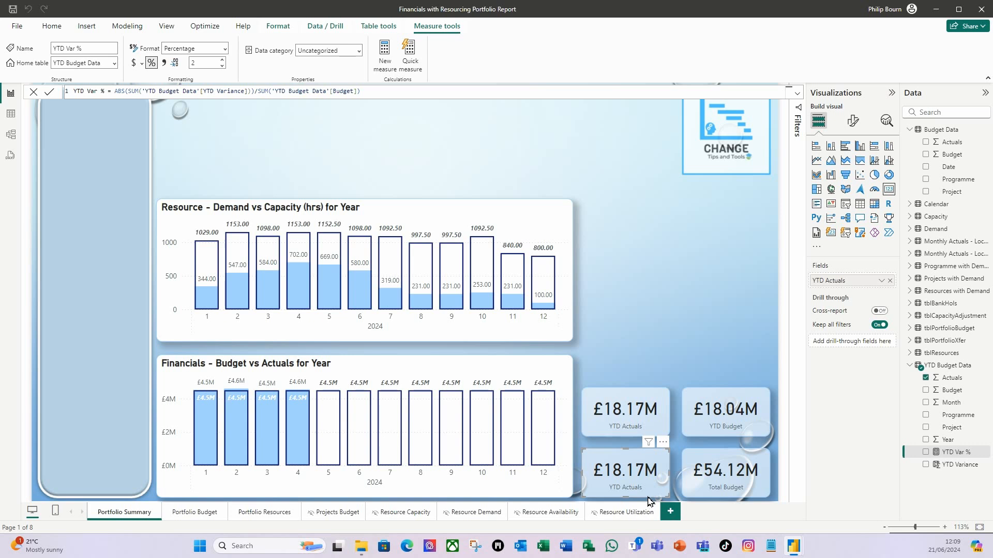
{"action": "left_click", "coordinate": [890, 281]}
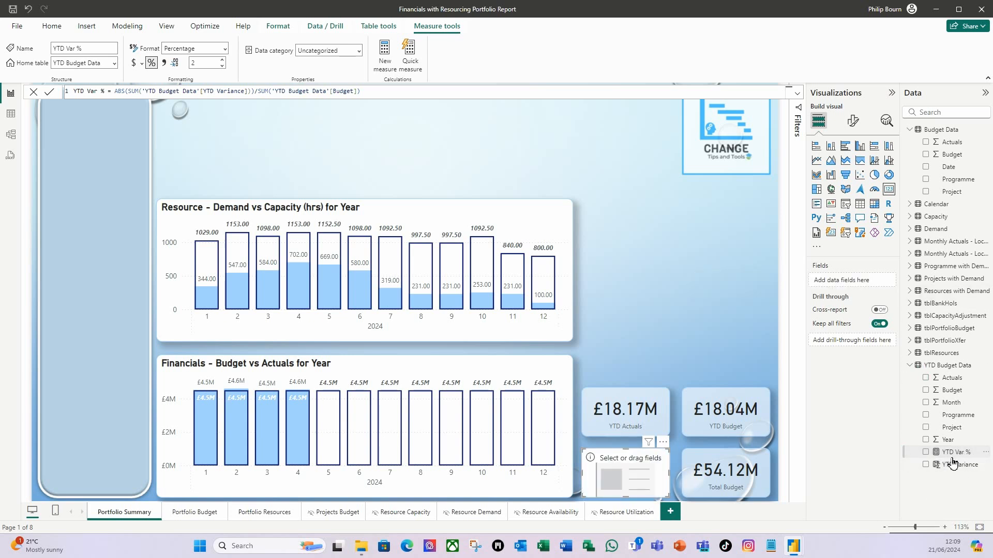
{"action": "left_click_drag", "start_coordinate": [969, 458], "coordinate": [863, 285]}
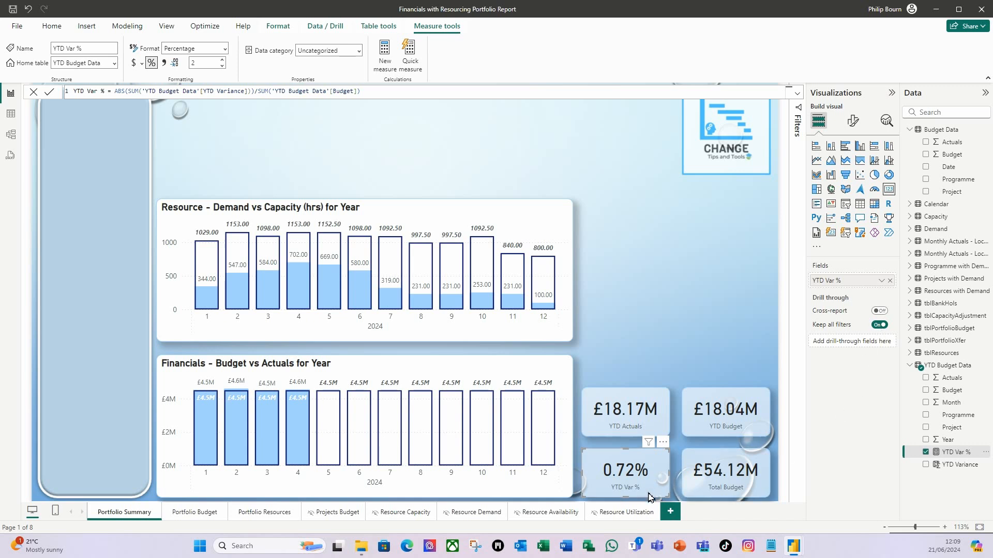
{"action": "left_click", "coordinate": [853, 121]}
{"action": "left_click", "coordinate": [815, 193]}
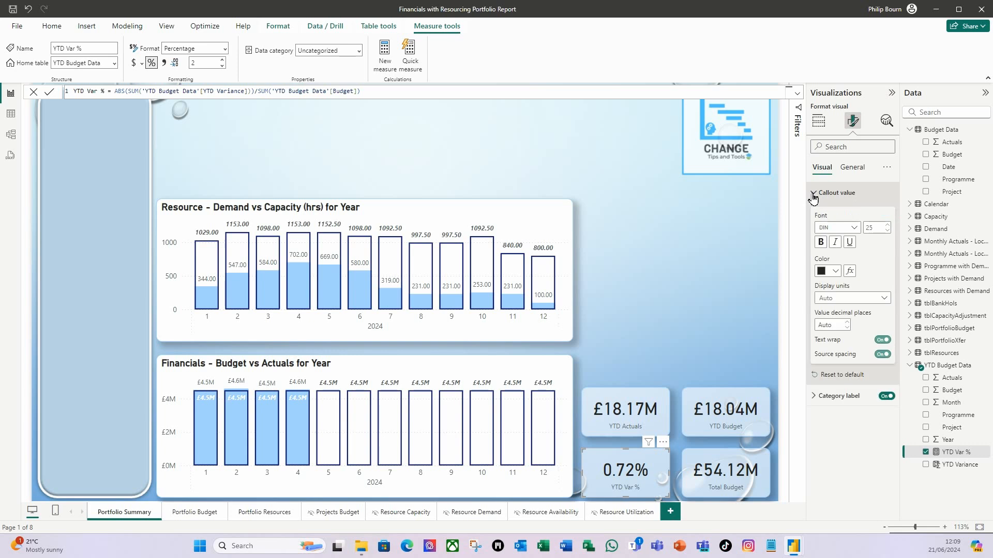
{"action": "left_click", "coordinate": [850, 272]}
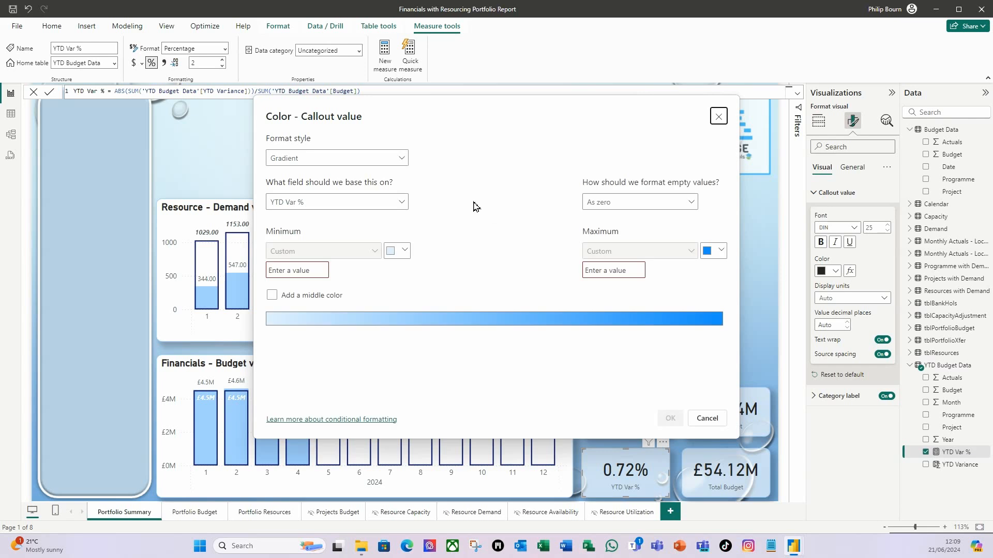
{"action": "left_click", "coordinate": [406, 163]}
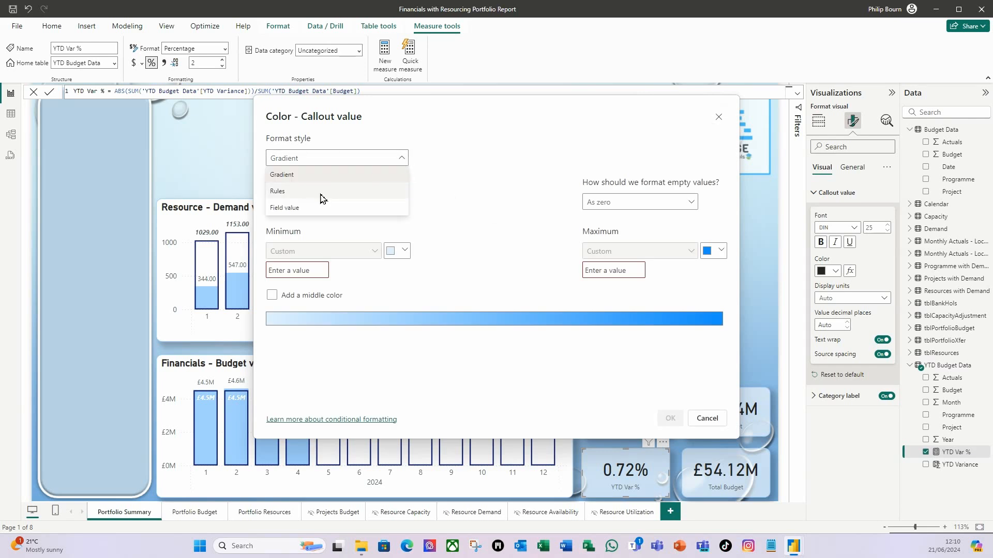
{"action": "left_click", "coordinate": [320, 197]}
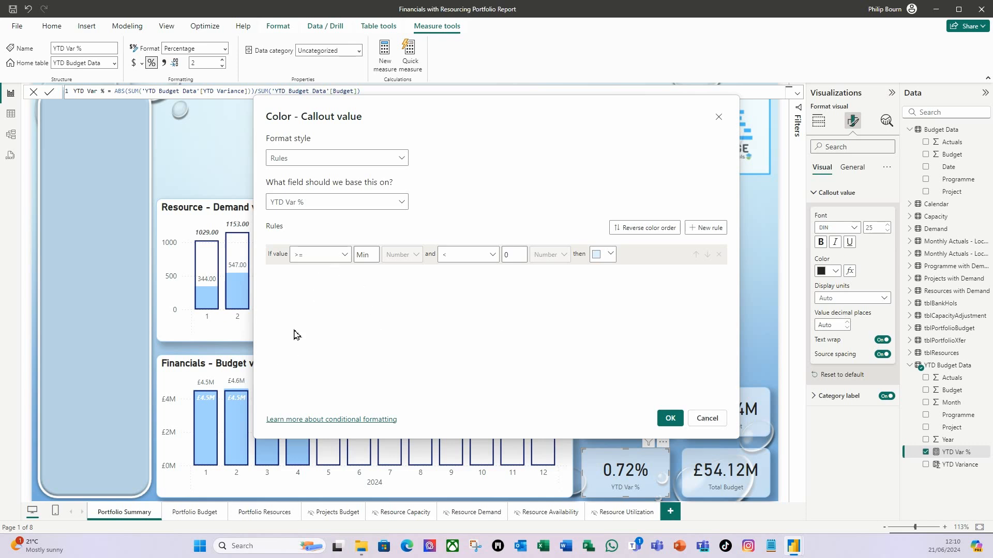
{"action": "left_click", "coordinate": [707, 419]}
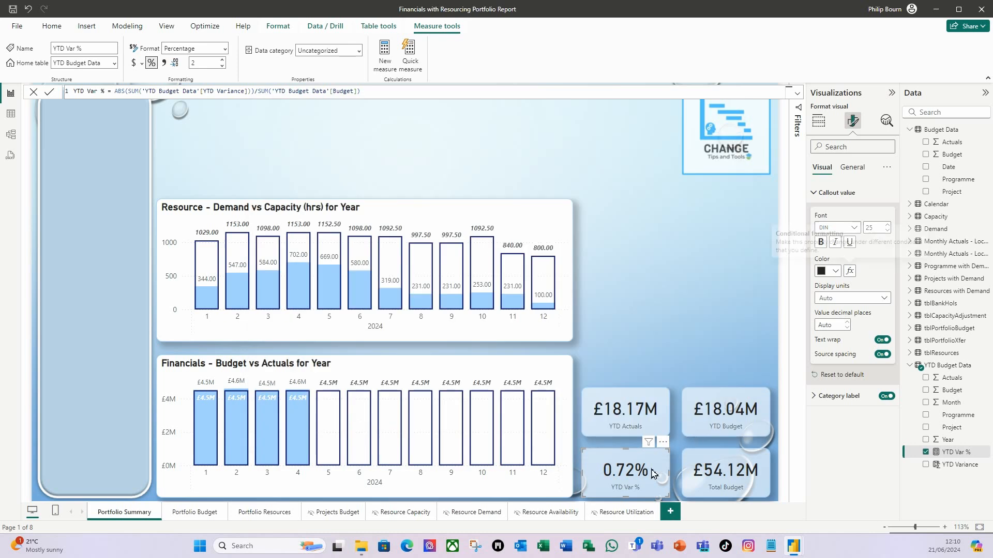
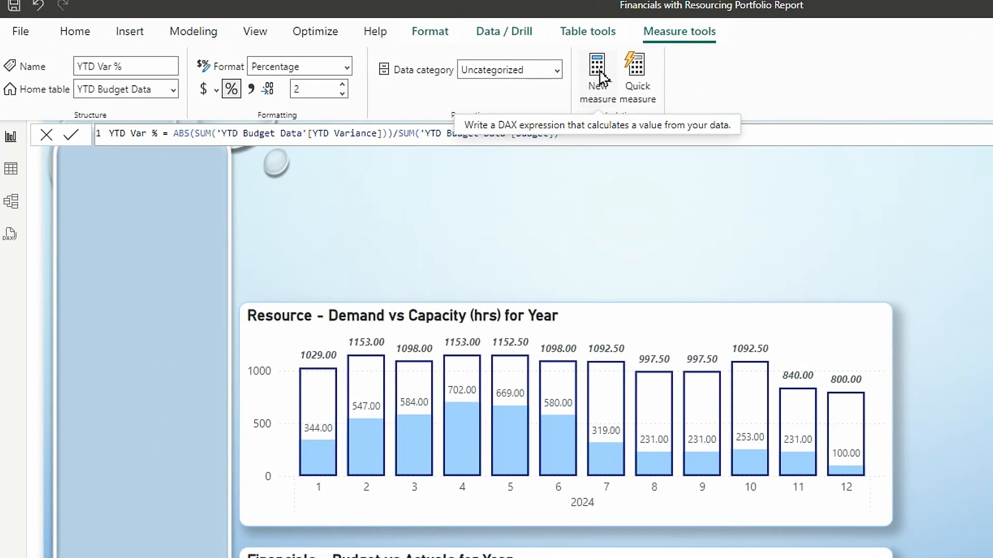
- Start a new measure named YTD Var % RAG in the YTD Budget Data table, with its expression beginning on a second line
{"action": "left_click", "coordinate": [600, 78]}
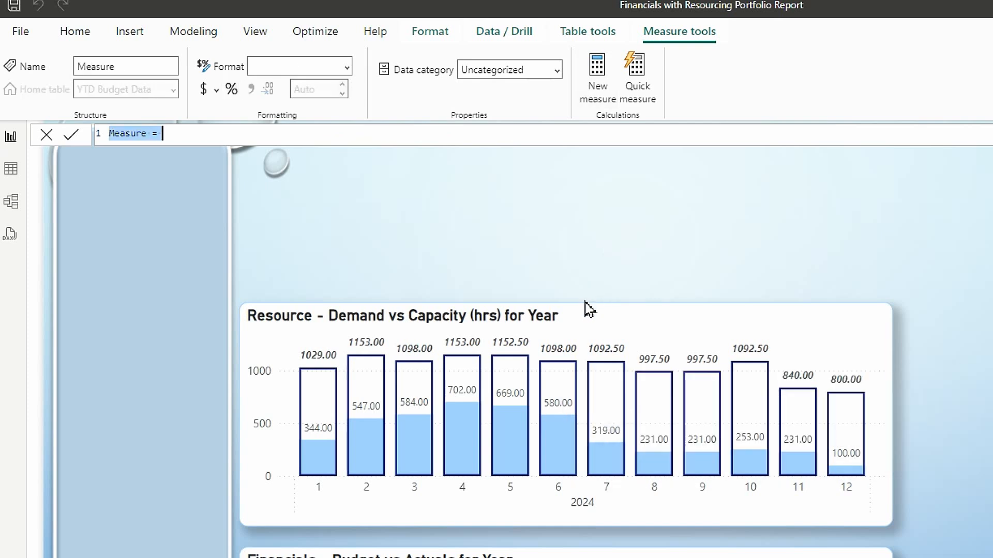
{"action": "type", "text": "YTD"}
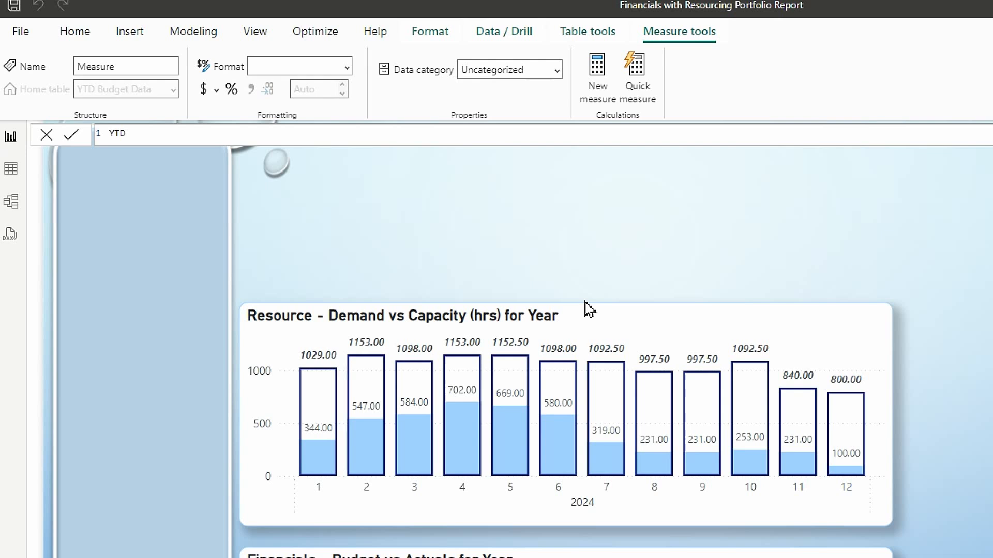
{"action": "type", "text": " VAR %"}
{"action": "key", "text": "BackSpace"}
{"action": "key", "text": "BackSpace"}
{"action": "key", "text": "BackSpace"}
{"action": "key", "text": "BackSpace"}
{"action": "type", "text": "ar % RAG="}
{"action": "key", "text": "shift+Return"}
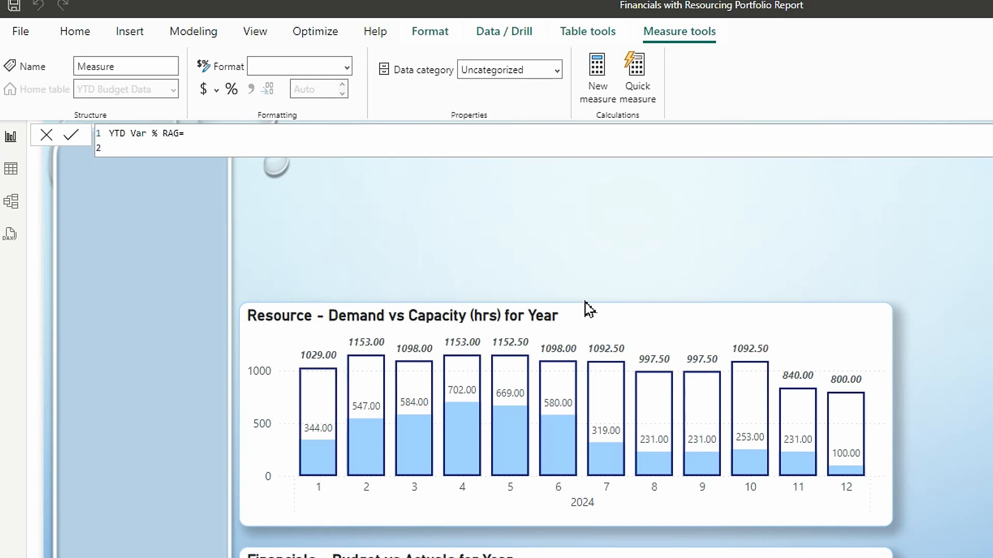
- Begin the YTD Var % RAG expression with a SWITCH function that evaluates true()
{"action": "type", "text": "SW"}
{"action": "key", "text": "Tab"}
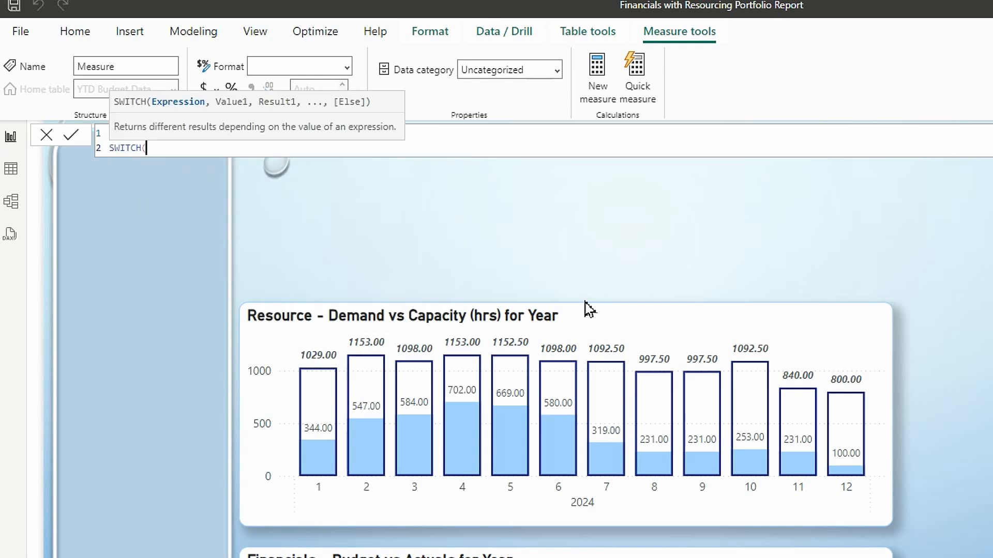
{"action": "key", "text": "shift+Return"}
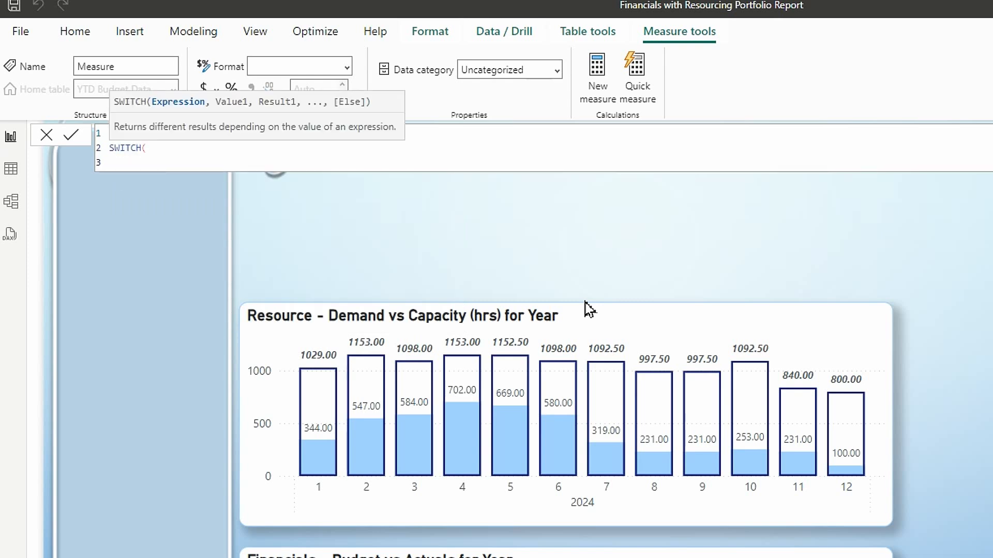
{"action": "type", "text": "true"}
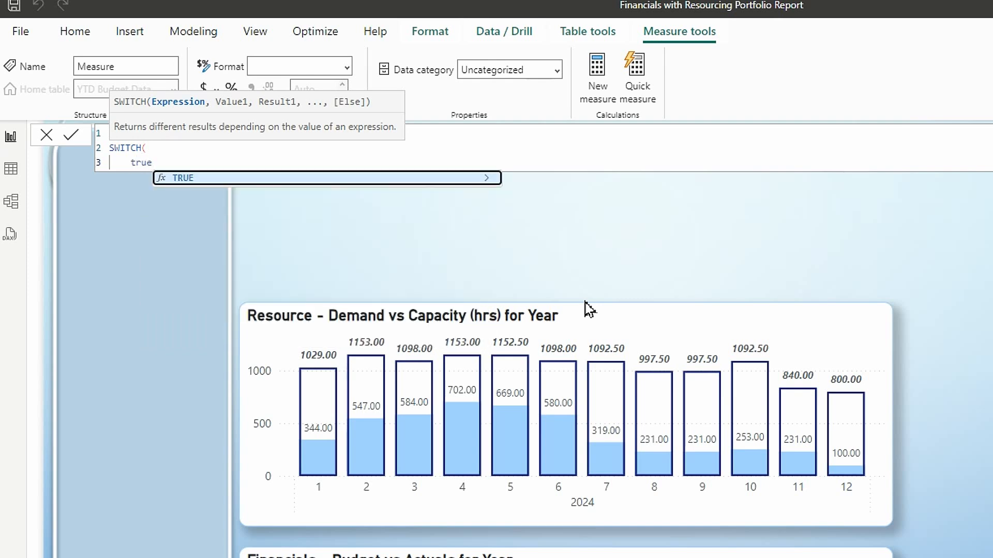
{"action": "type", "text": "()"}
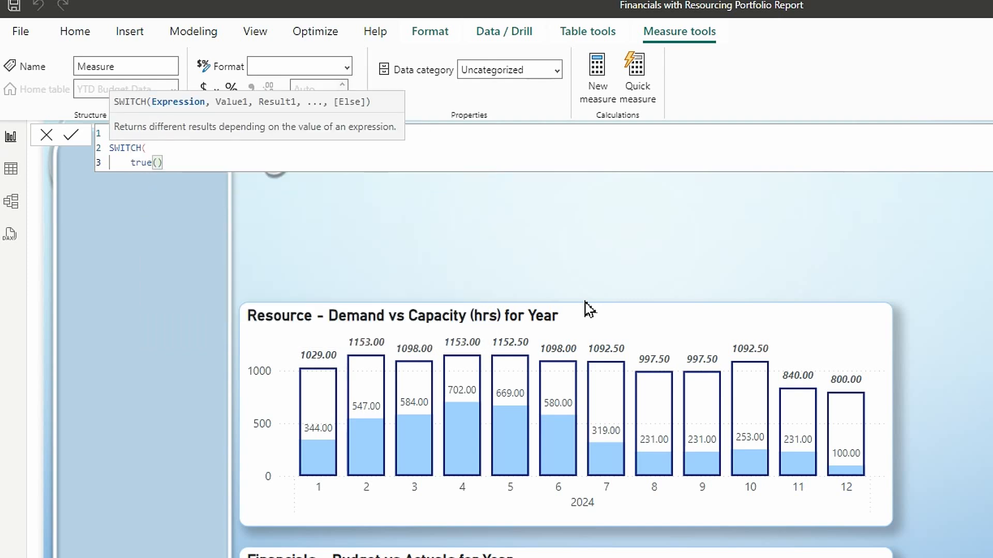
{"action": "key", "text": "shift+Return"}
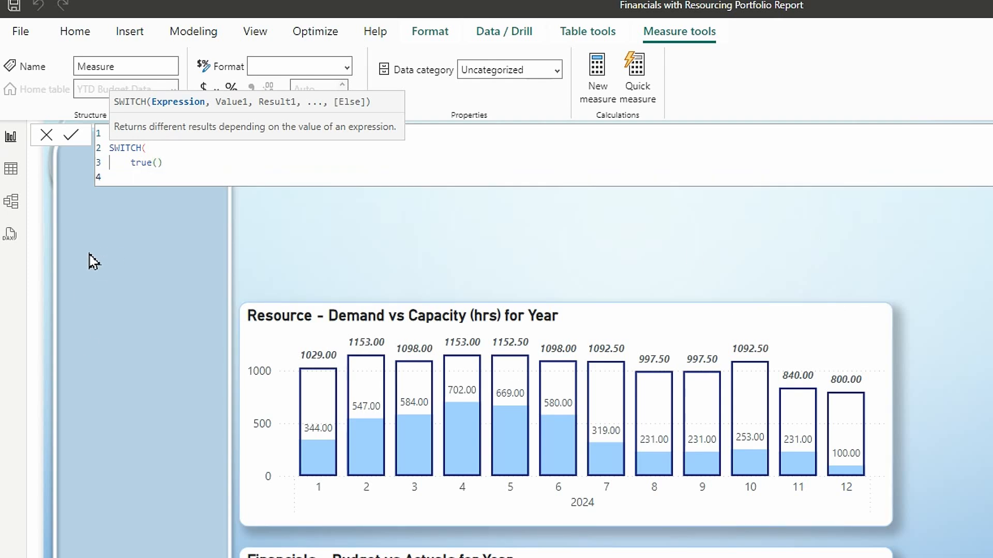
- Add the SWITCH condition 'YTD Budget Data'[YTD Var %]<=0.1 with the result "Green" on its own line
{"action": "type", "text": ",ytd"}
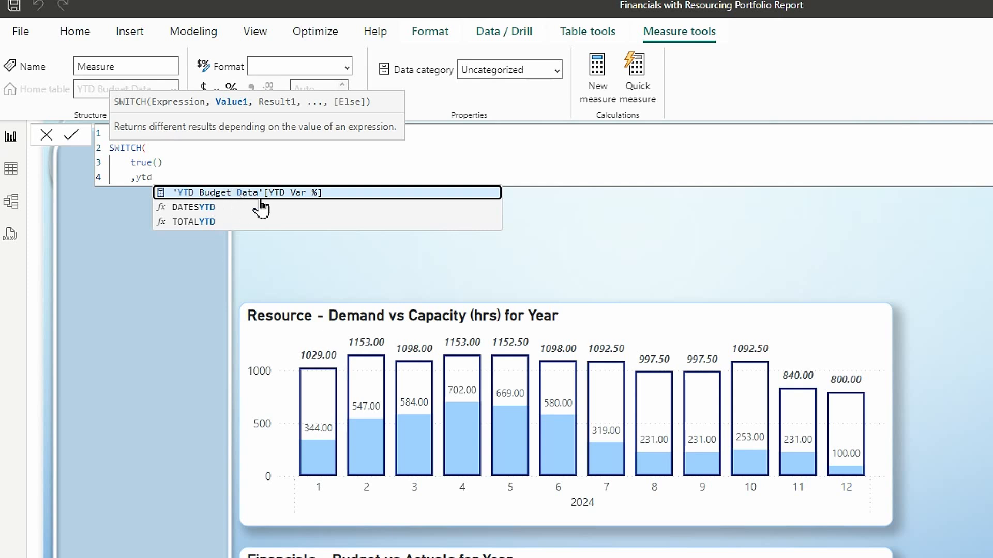
{"action": "left_click", "coordinate": [243, 195]}
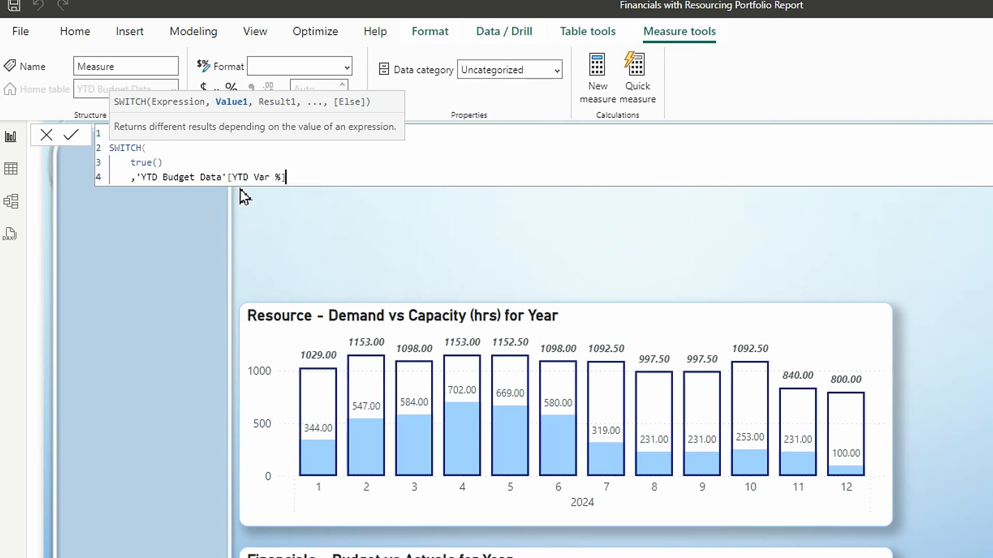
{"action": "type", "text": "<="}
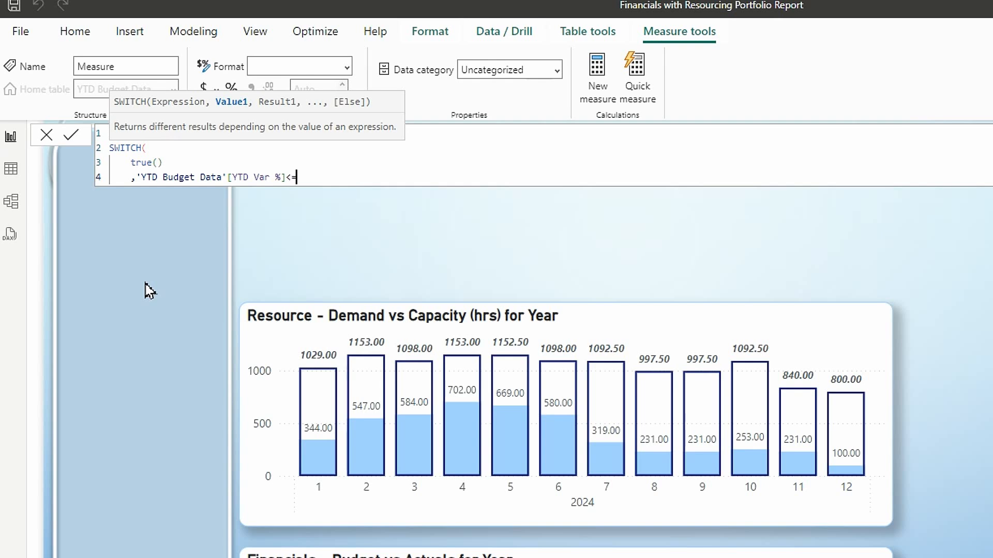
{"action": "type", "text": "0.1,\"Green\""}
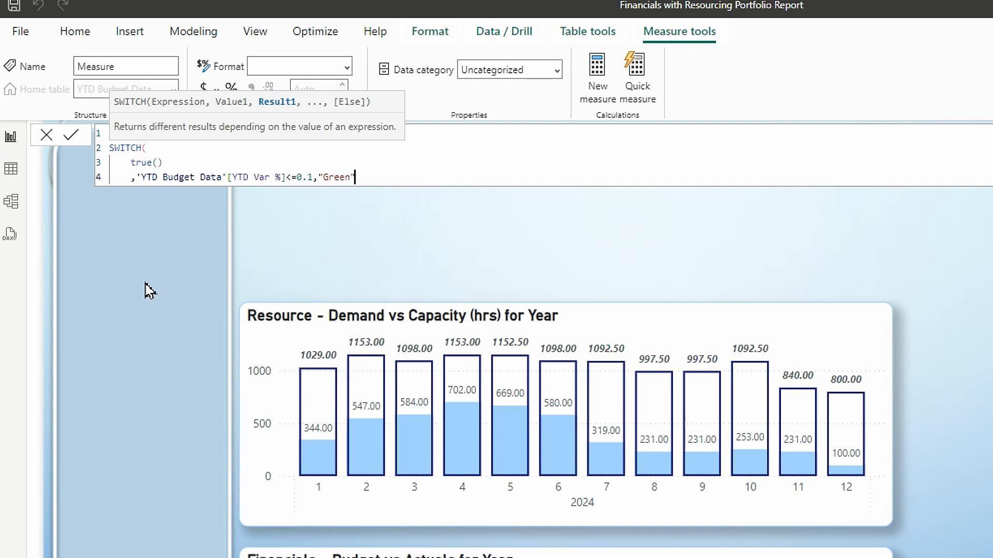
{"action": "key", "text": "shift+Return"}
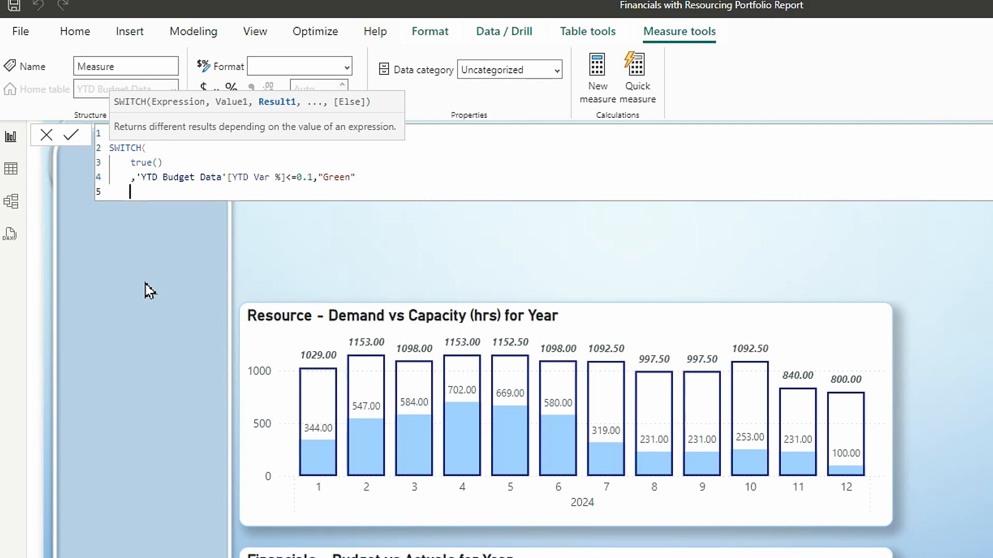
- Add "Red" as the SWITCH fallback result, close the function and commit the YTD Var % RAG measure
{"action": "type", "text": ","}
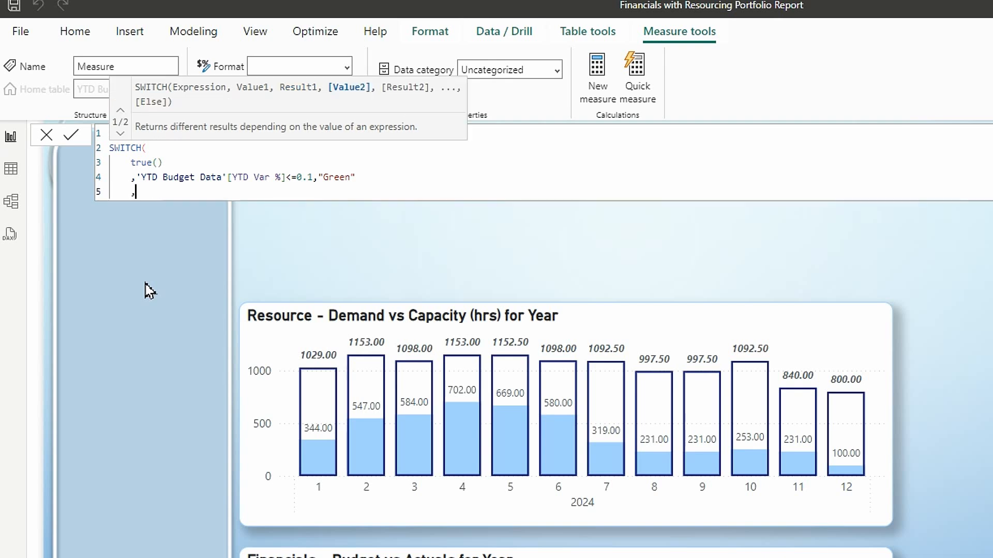
{"action": "type", "text": "\"Red\""}
{"action": "key", "text": "Return"}
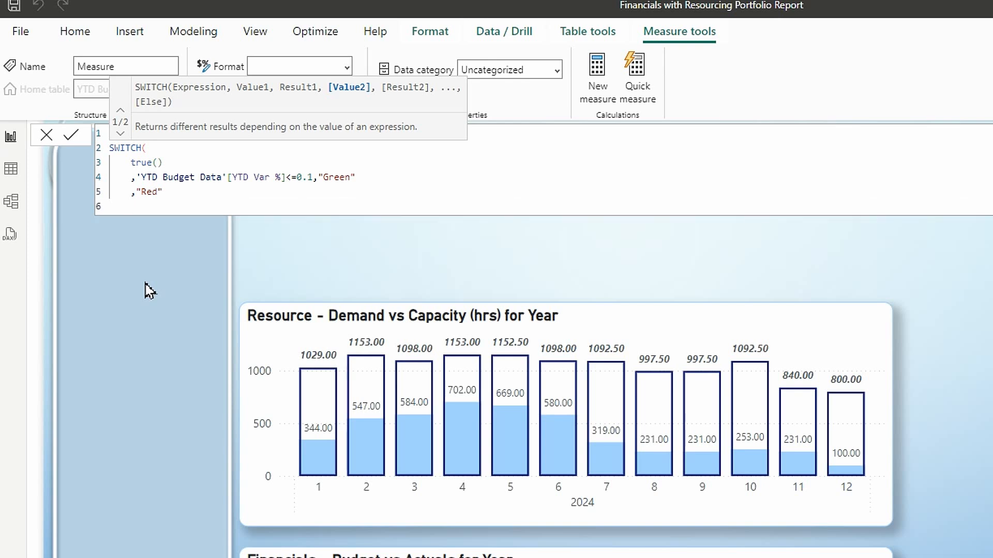
{"action": "key", "text": "BackSpace"}
{"action": "type", "text": ")"}
{"action": "key", "text": "Return"}
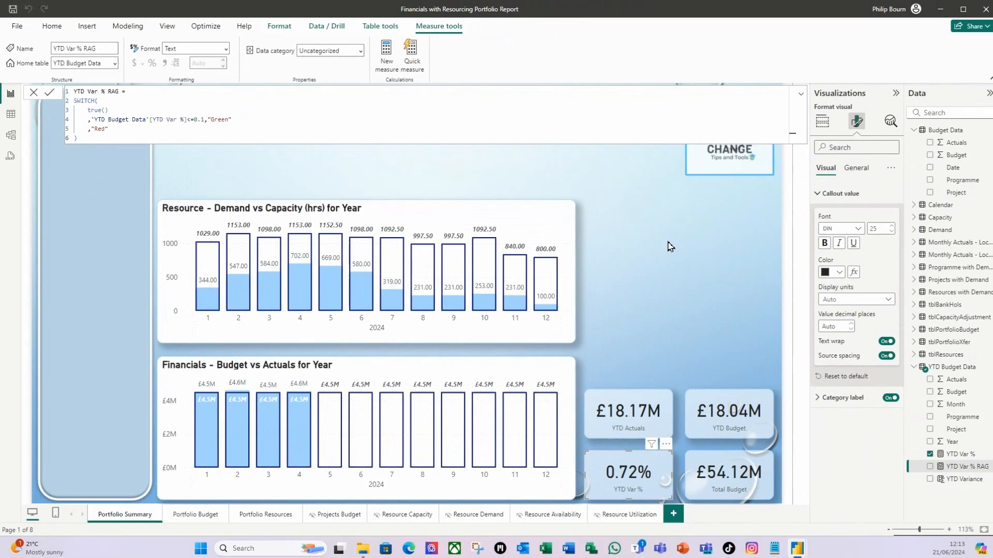
- Open conditional formatting for the YTD Var % card's callout value color and set the format style to Field value
{"action": "left_click", "coordinate": [668, 244]}
{"action": "left_click", "coordinate": [651, 486]}
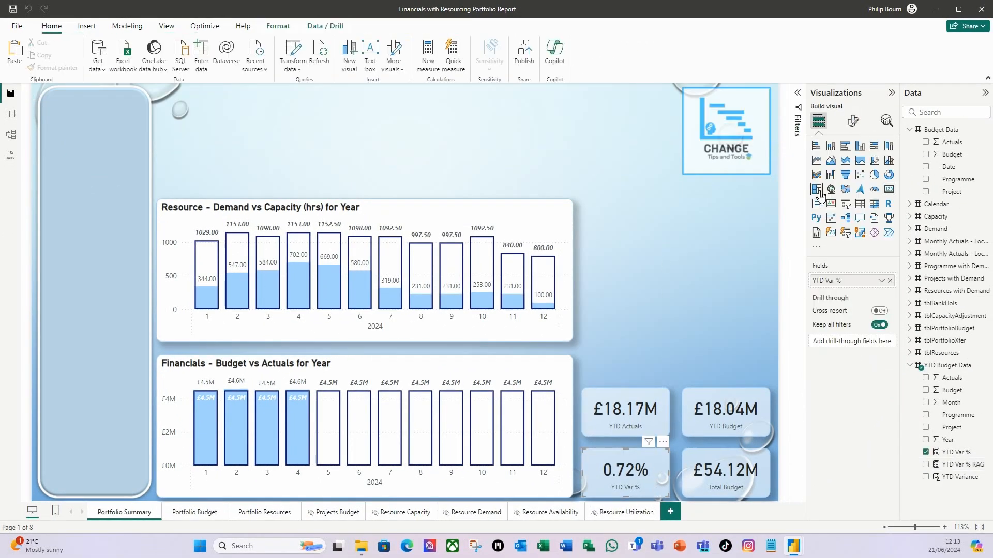
{"action": "left_click", "coordinate": [853, 131]}
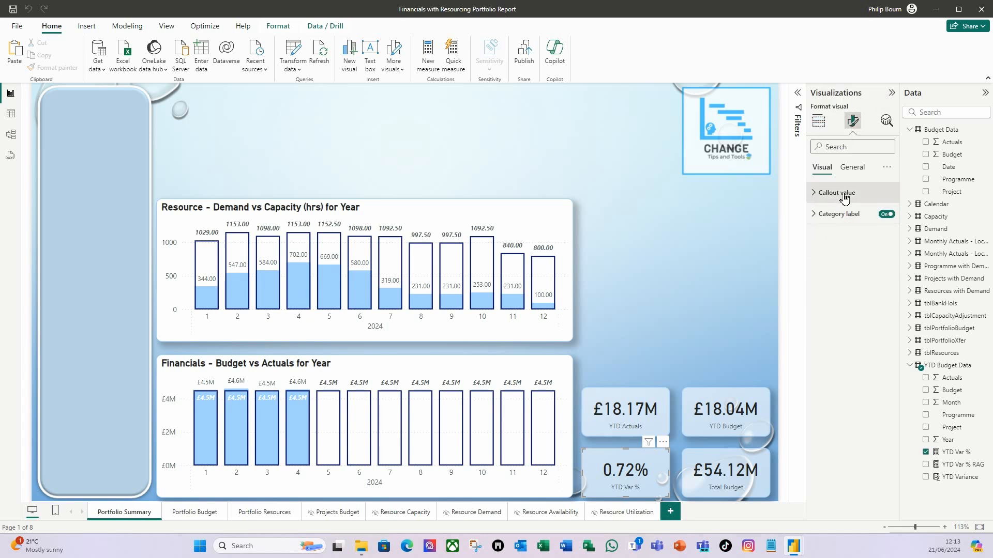
{"action": "left_click", "coordinate": [815, 198]}
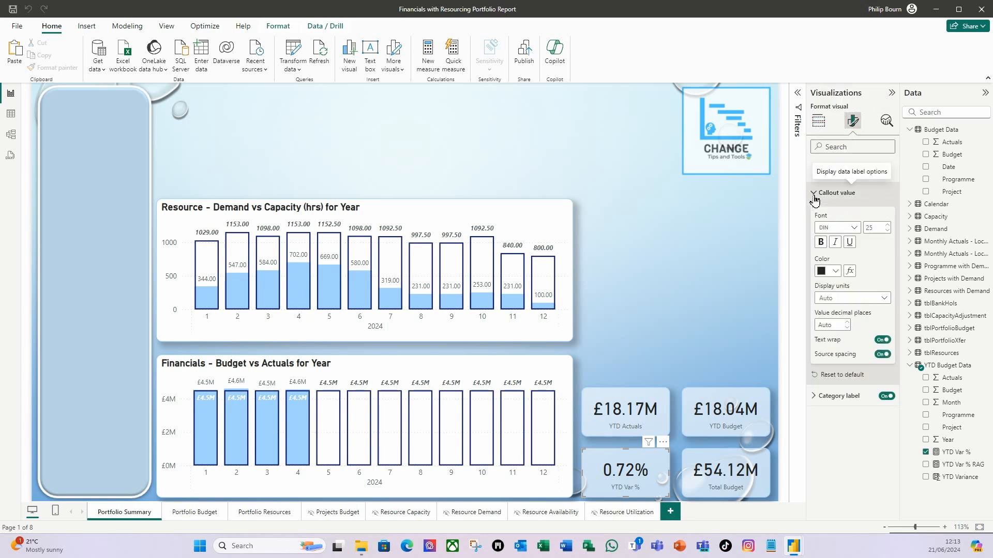
{"action": "left_click", "coordinate": [850, 271]}
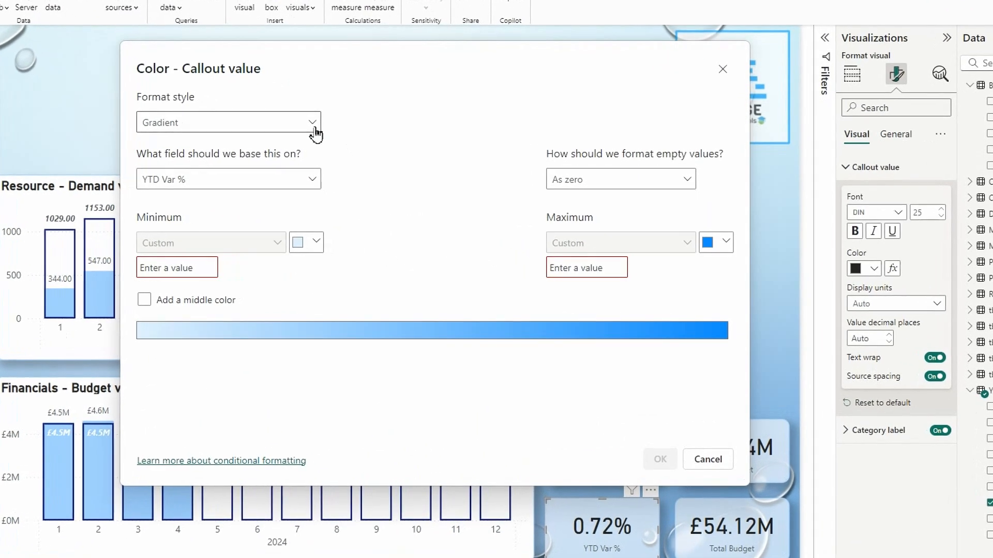
{"action": "left_click", "coordinate": [361, 144]}
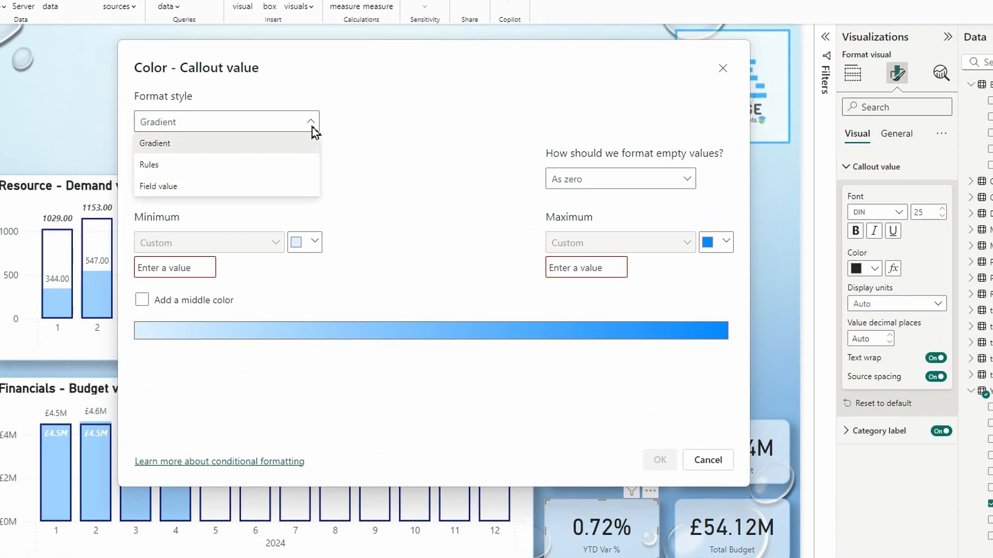
{"action": "left_click", "coordinate": [174, 193]}
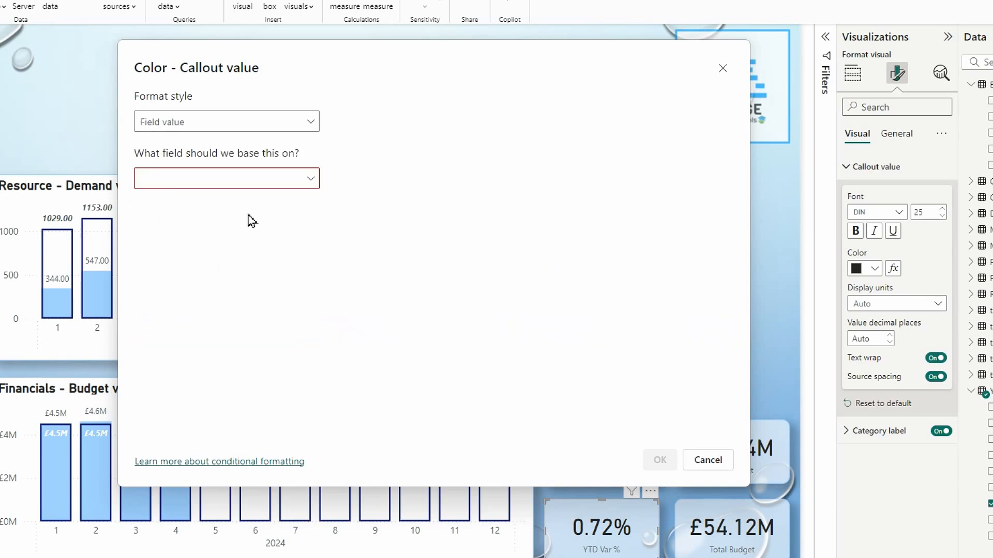
- Base the callout value color on the YTD Var % RAG measure from YTD Budget Data and apply it
{"action": "left_click", "coordinate": [314, 186]}
{"action": "scroll", "coordinate": [205, 276], "scroll_direction": "down", "scroll_amount": 3}
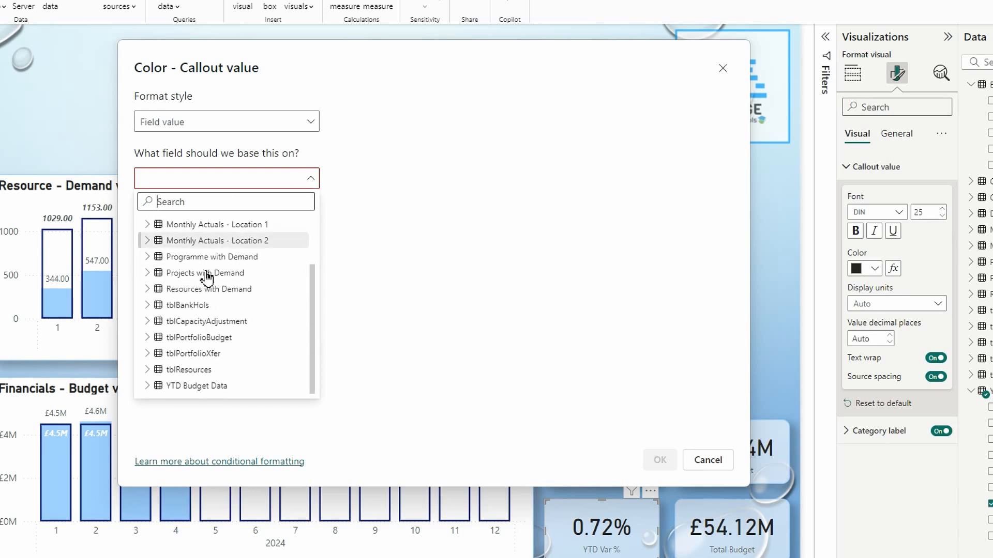
{"action": "left_click", "coordinate": [147, 388]}
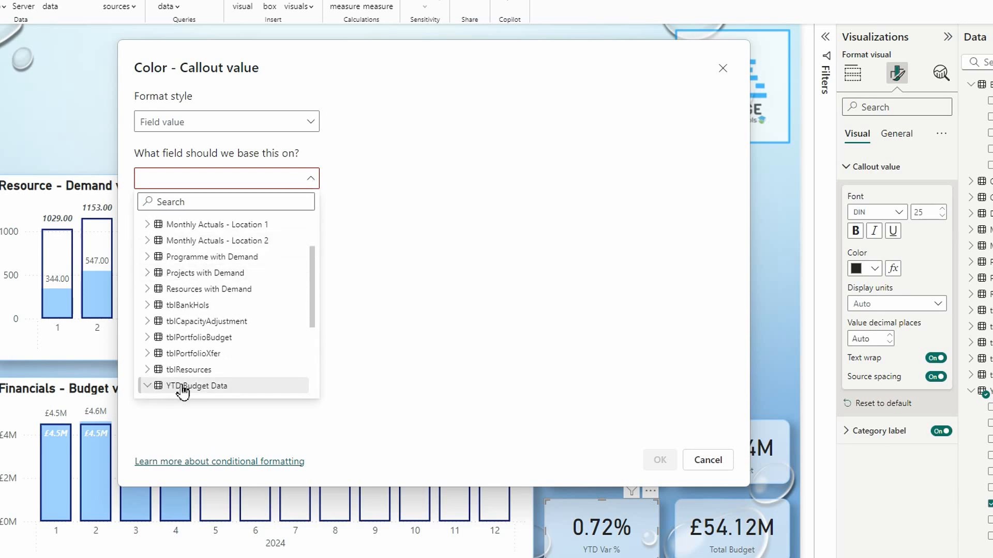
{"action": "scroll", "coordinate": [250, 350], "scroll_direction": "down", "scroll_amount": 3}
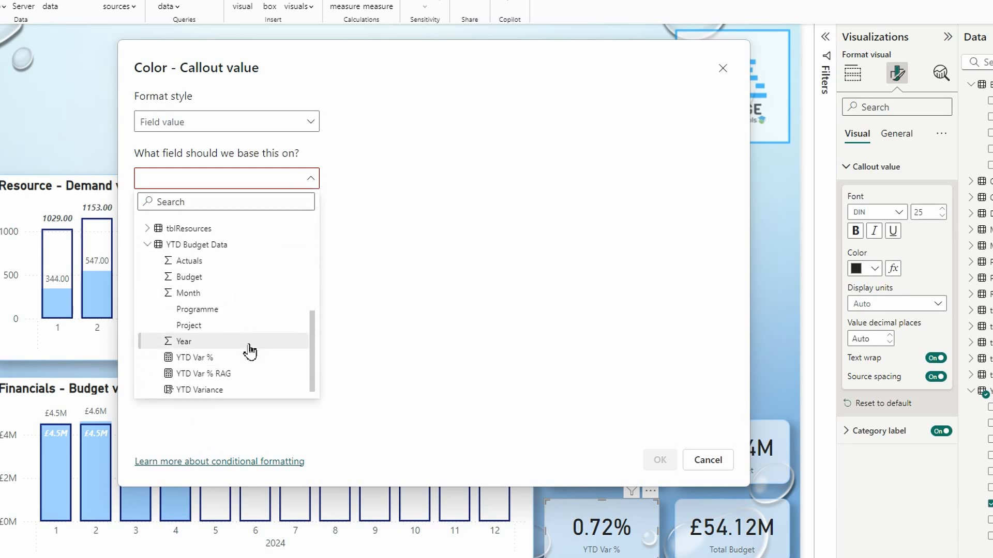
{"action": "left_click", "coordinate": [233, 371]}
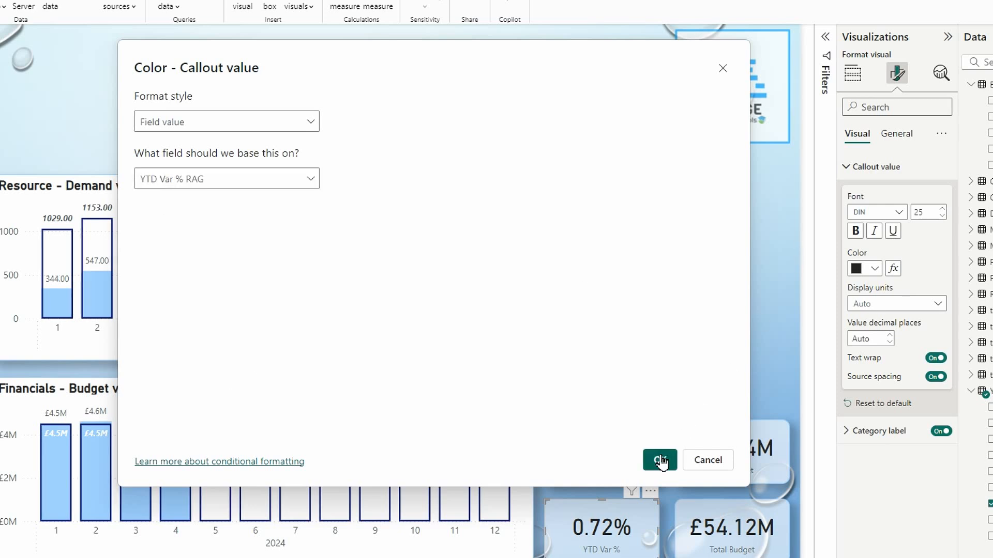
{"action": "left_click", "coordinate": [660, 460]}
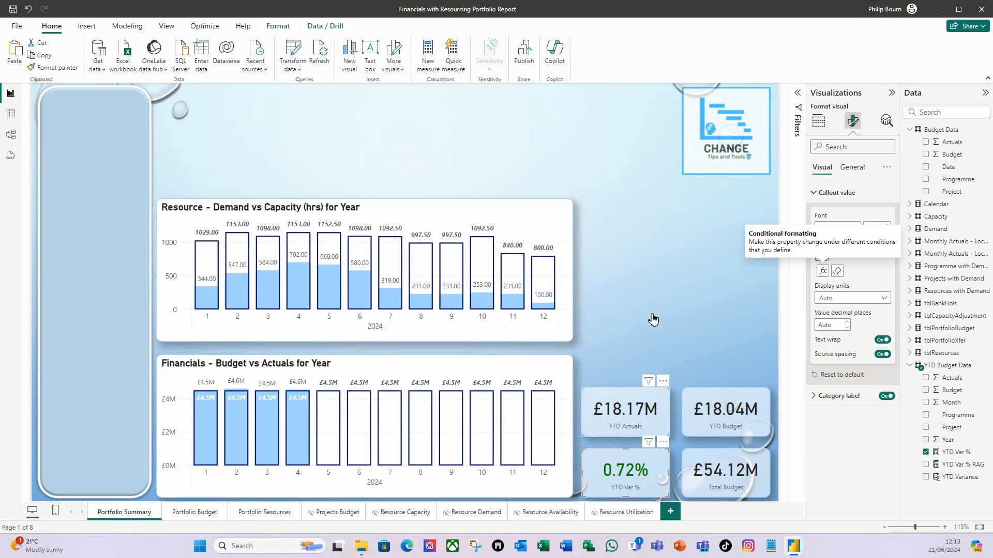
- Review the formula of the YTD Var % RAG measure
{"action": "left_click", "coordinate": [658, 226]}
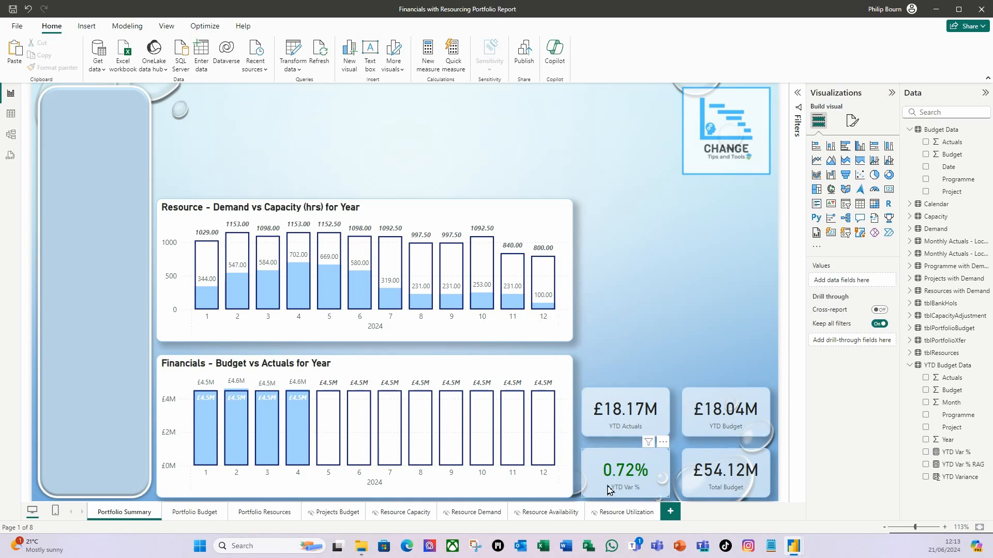
{"action": "left_click", "coordinate": [958, 464]}
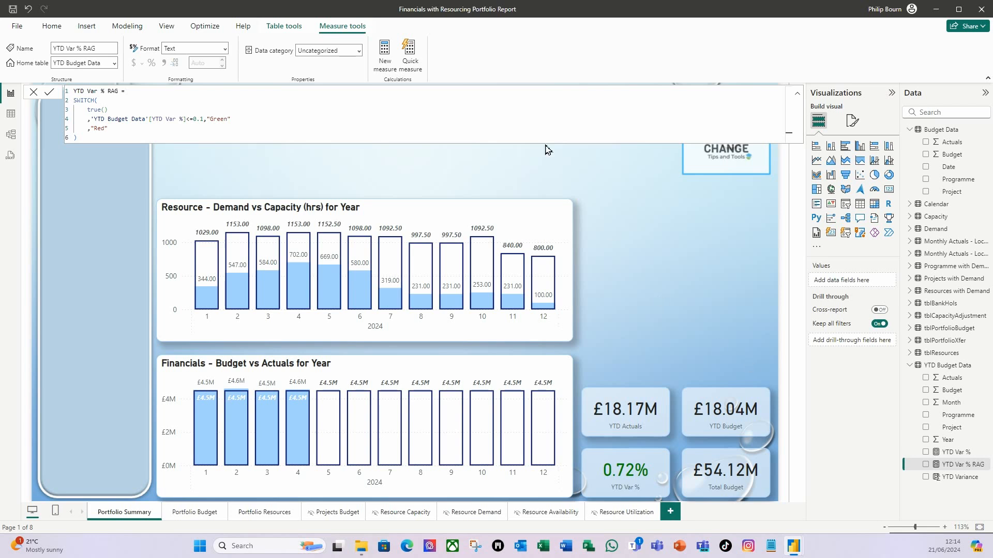
{"action": "left_click", "coordinate": [688, 216]}
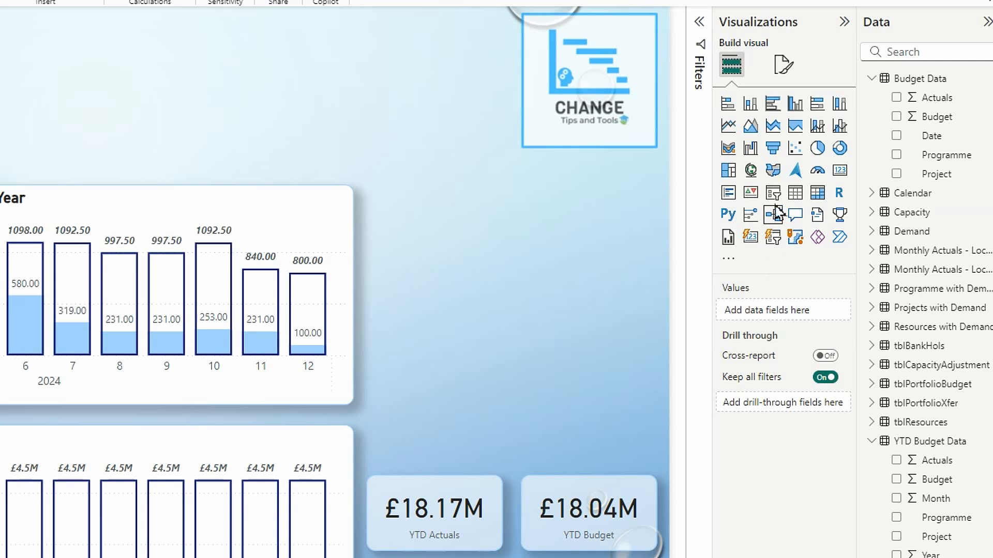
- Add a new-style slicer above the resource chart, resize it and fill it with the Category field from tblPortfolioXfer
{"action": "left_click", "coordinate": [774, 241]}
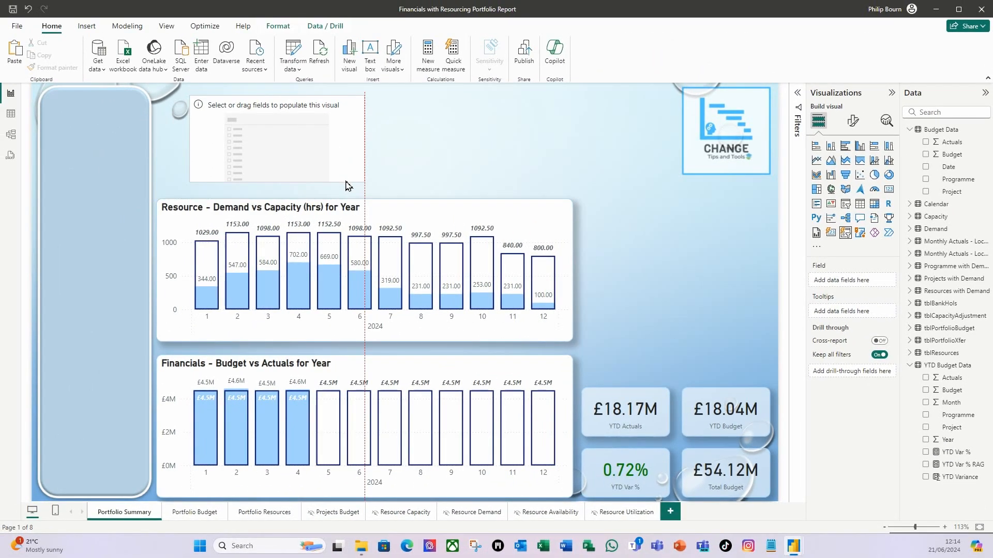
{"action": "left_click_drag", "start_coordinate": [346, 185], "coordinate": [314, 196]}
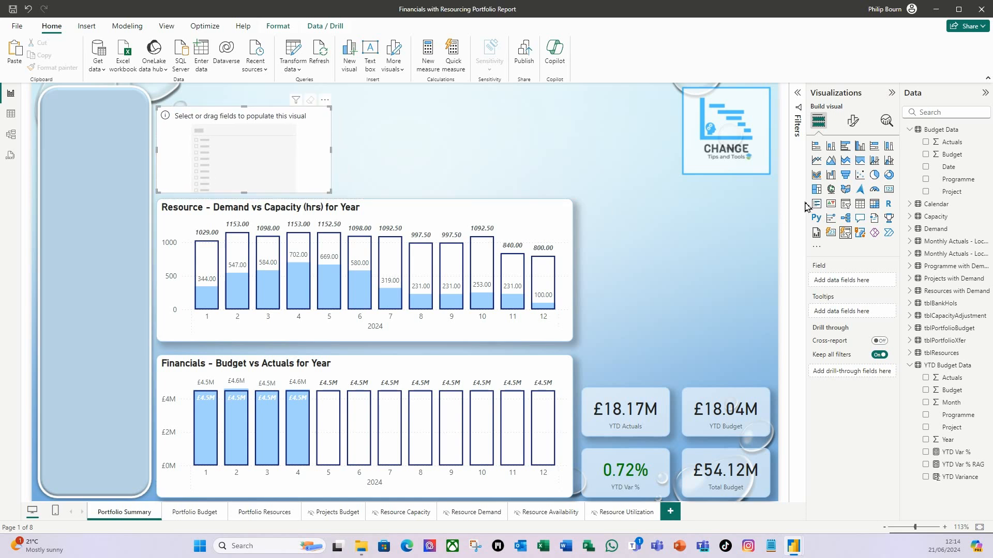
{"action": "left_click", "coordinate": [909, 341]}
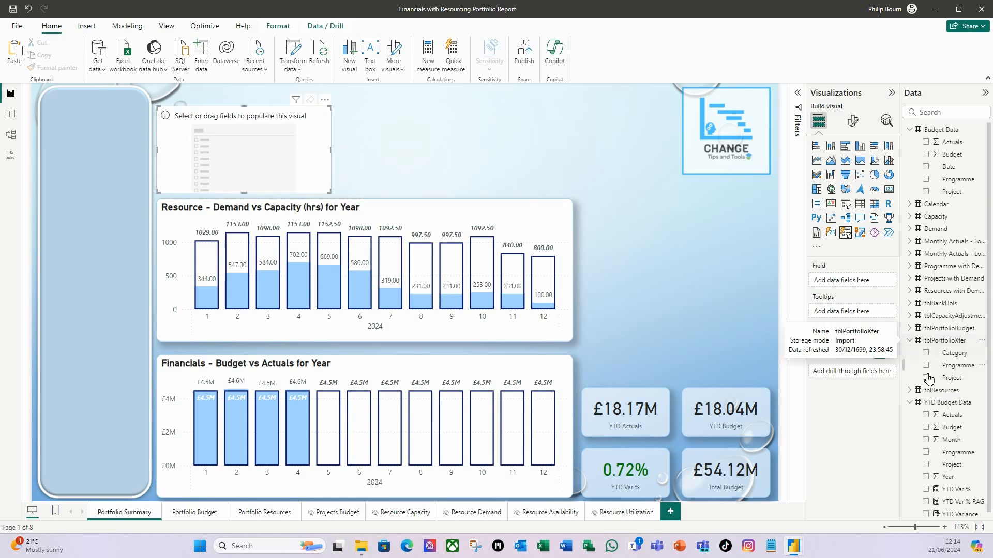
{"action": "left_click_drag", "start_coordinate": [957, 360], "coordinate": [856, 283]}
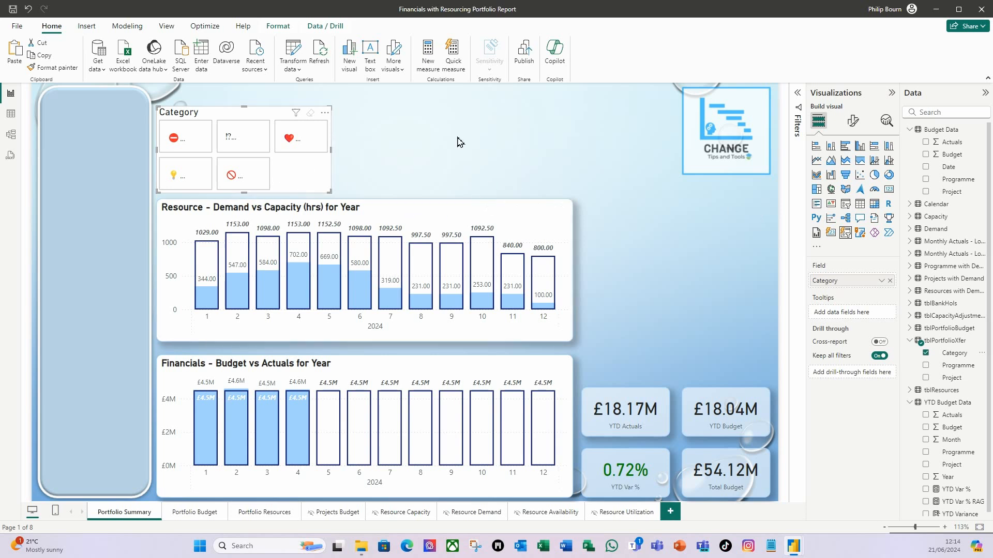
- Set the Category slicer's height to 77 and its width to 875
{"action": "left_click", "coordinate": [854, 125]}
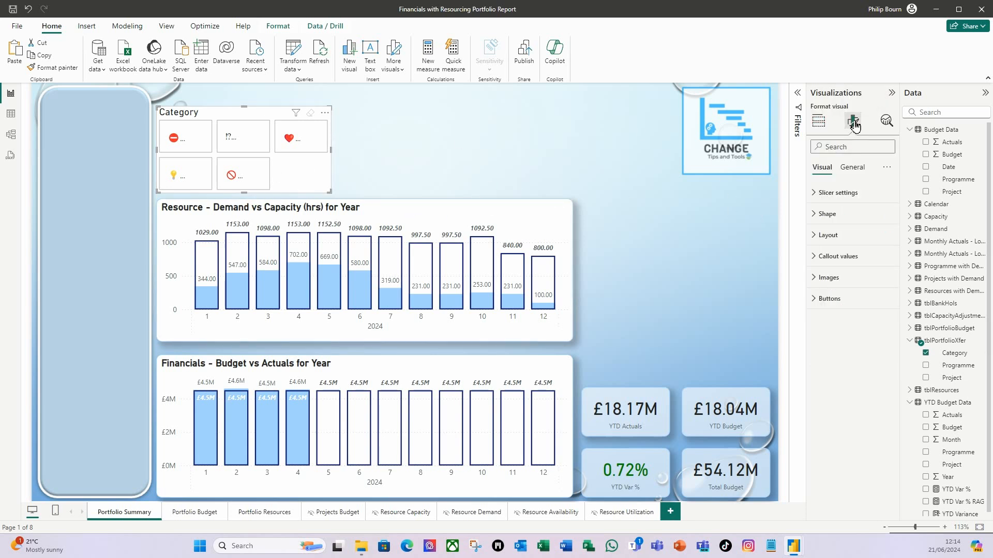
{"action": "left_click", "coordinate": [851, 167]}
{"action": "left_click", "coordinate": [816, 199]}
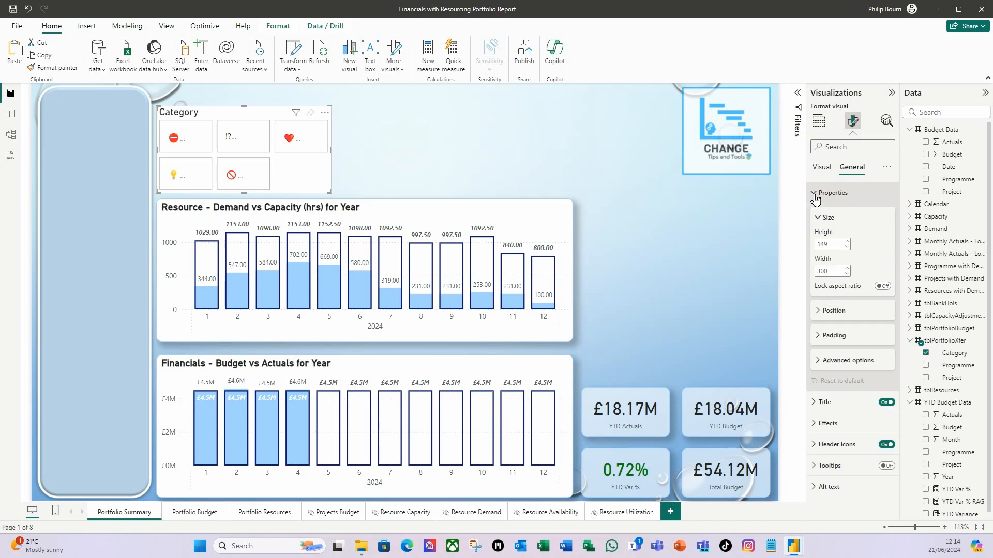
{"action": "double_click", "coordinate": [832, 244]}
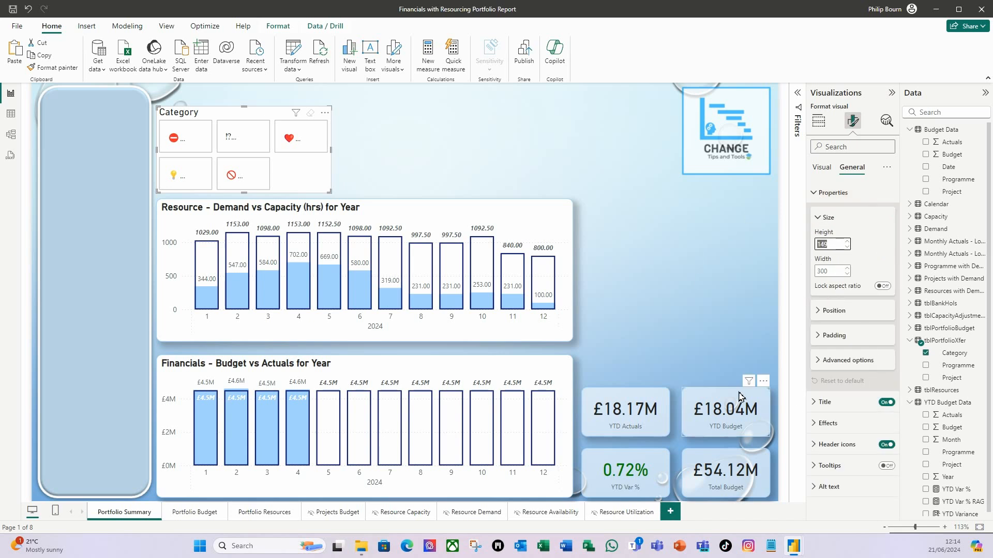
{"action": "mouse_move", "coordinate": [745, 389]}
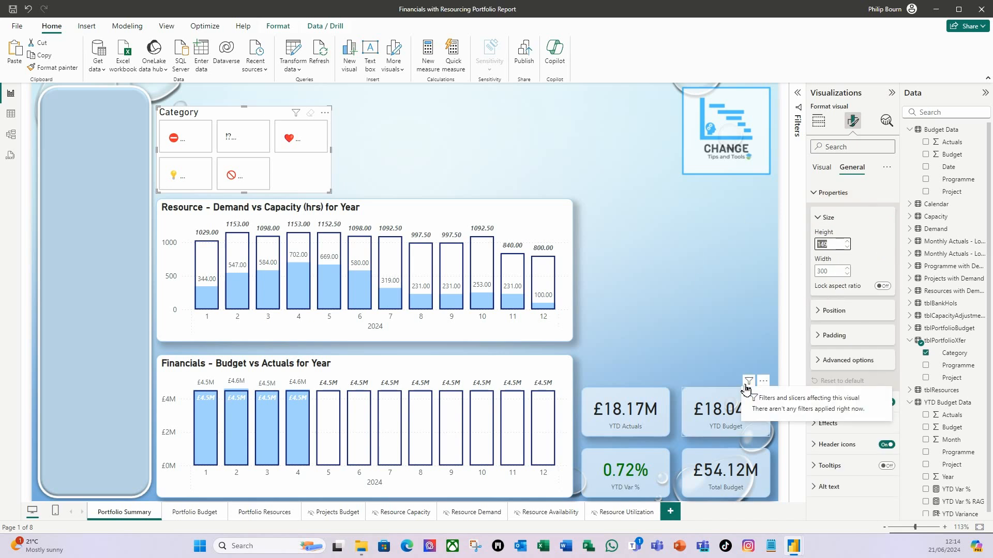
{"action": "type", "text": "77"}
{"action": "key", "text": "Tab"}
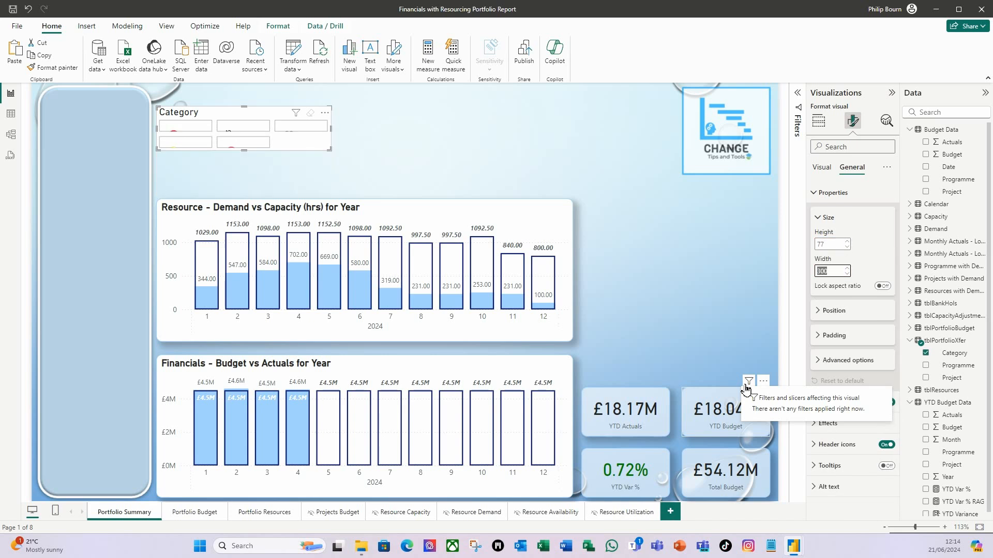
{"action": "type", "text": "875"}
{"action": "key", "text": "Tab"}
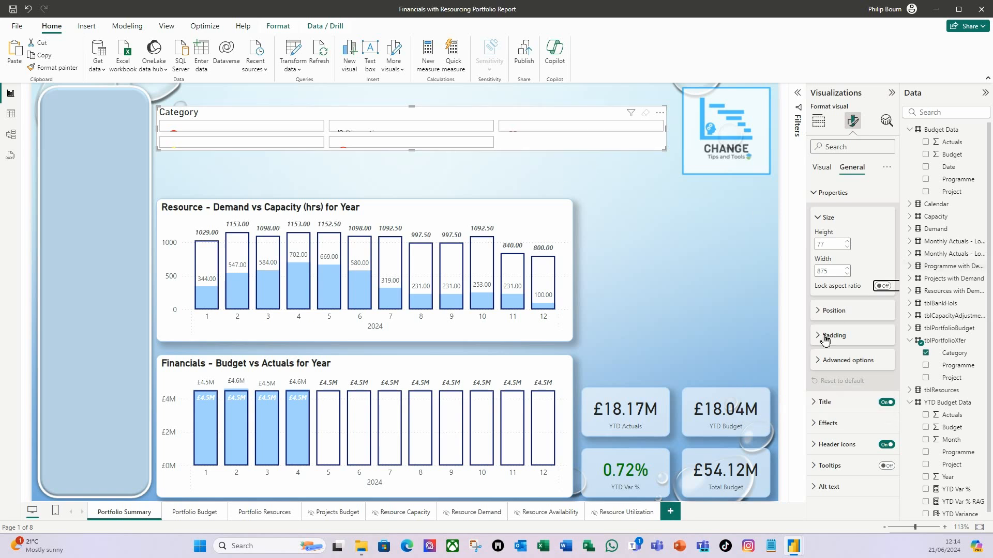
{"action": "left_click", "coordinate": [817, 195]}
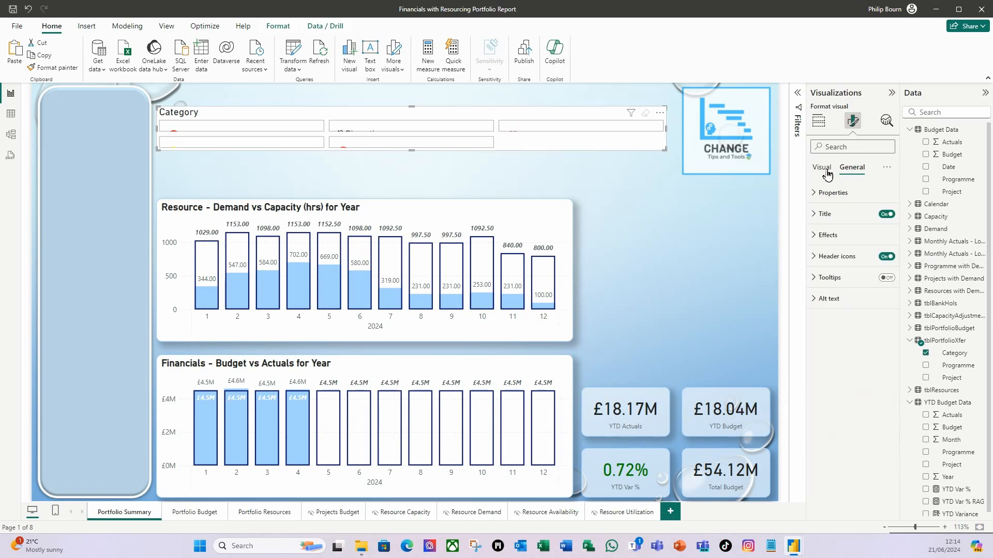
- Lay out the Category slicer's buttons with a maximum of 1 row and 6 columns shown
{"action": "left_click", "coordinate": [826, 171]}
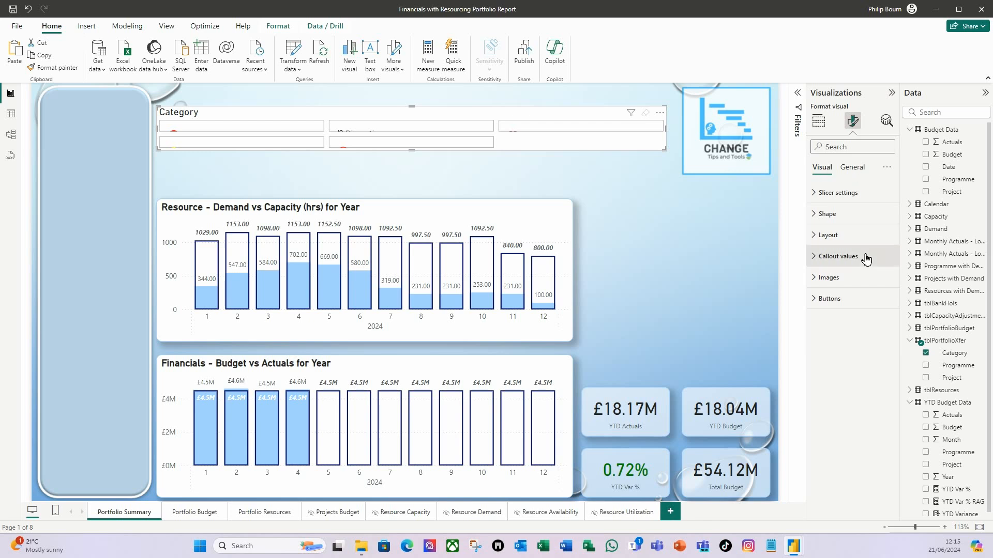
{"action": "left_click", "coordinate": [815, 236]}
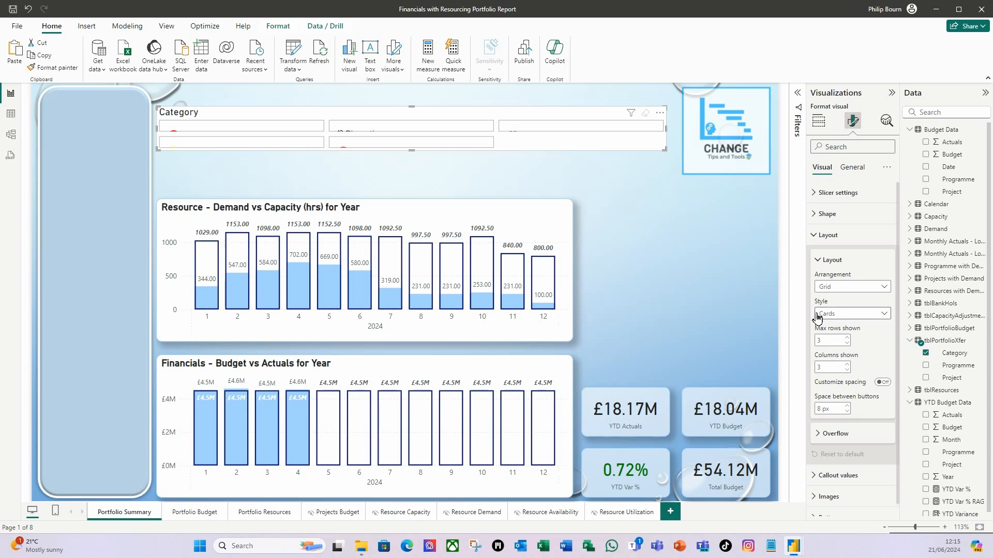
{"action": "left_click", "coordinate": [847, 344]}
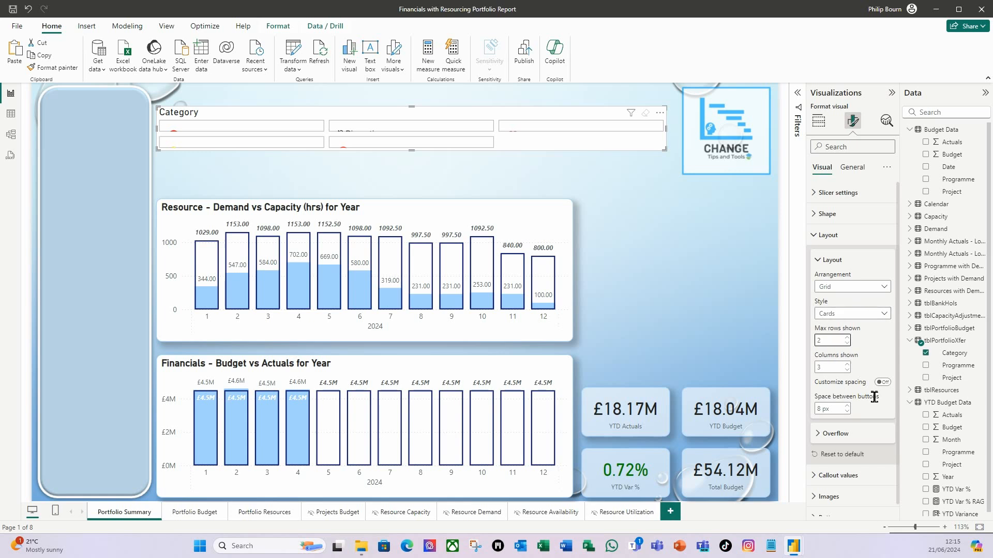
{"action": "left_click", "coordinate": [847, 365]}
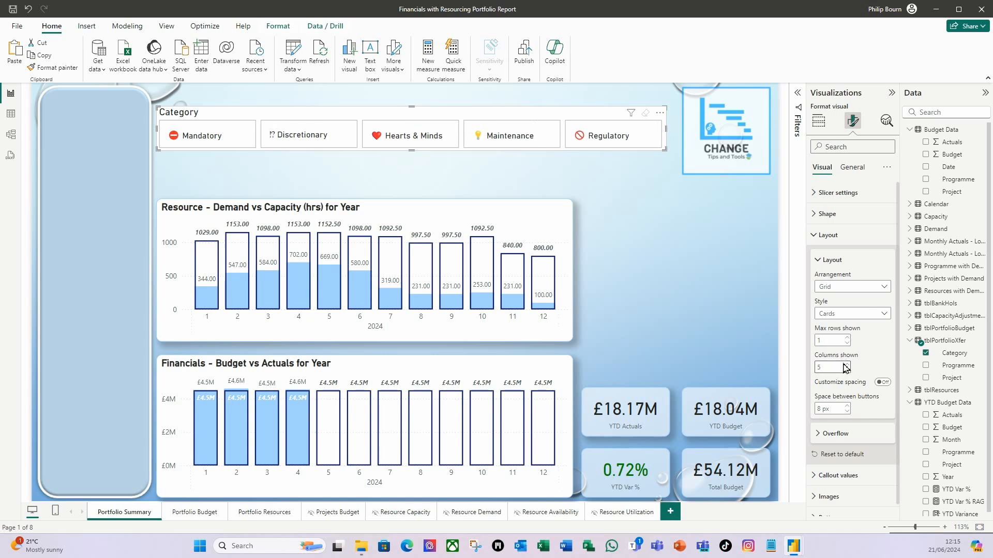
{"action": "left_click", "coordinate": [848, 365]}
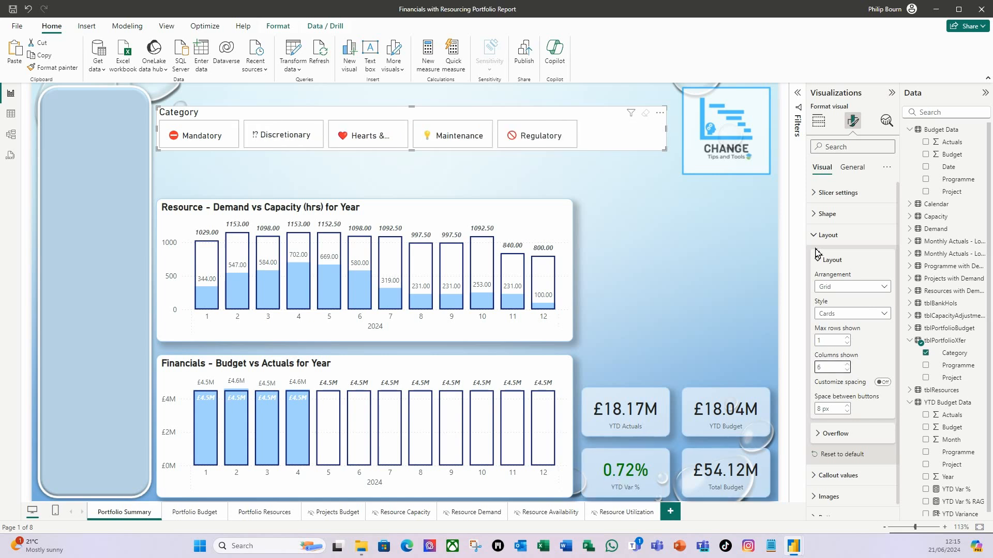
- Make the slicer buttons rounded rectangles with customized corners, setting only the top right corner to 30 px
{"action": "left_click", "coordinate": [818, 219]}
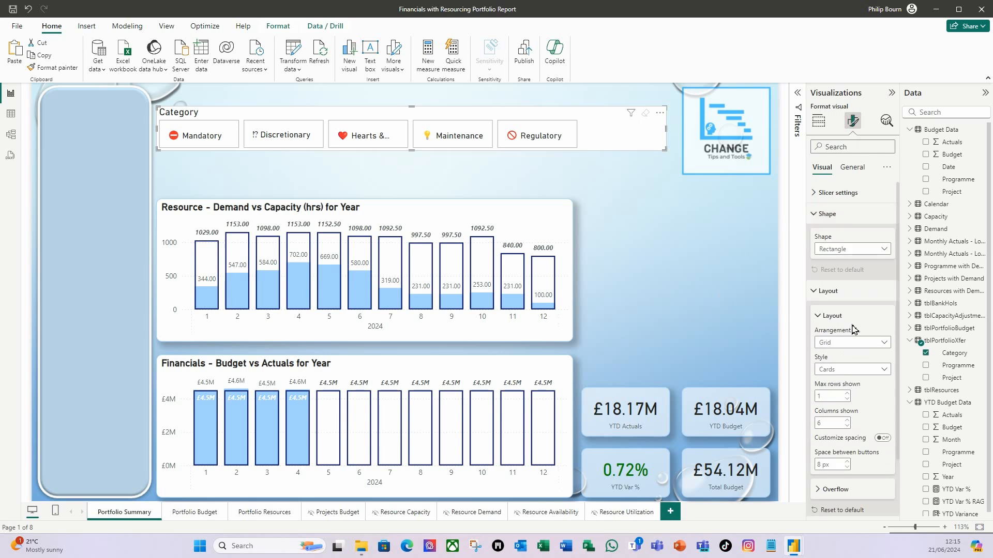
{"action": "left_click", "coordinate": [884, 249]}
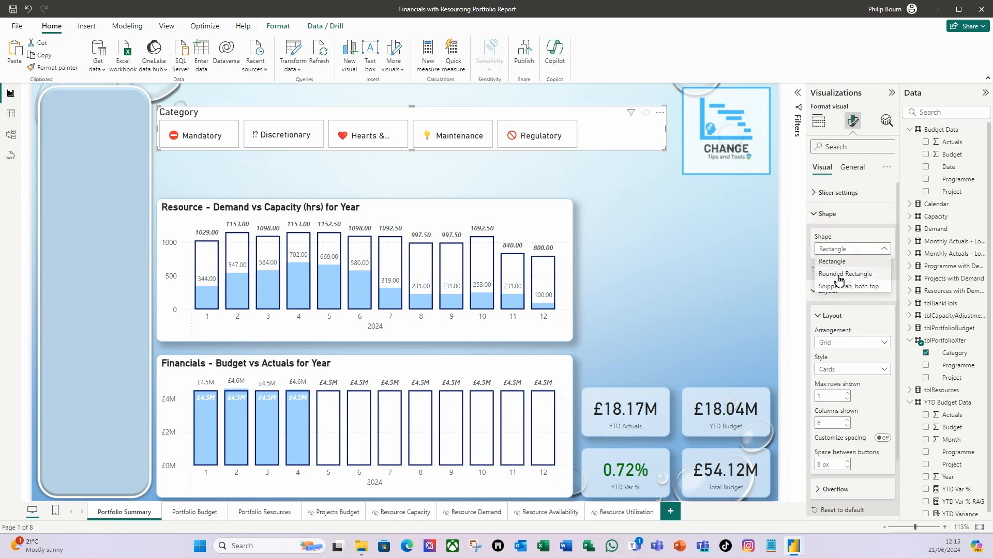
{"action": "left_click", "coordinate": [859, 274]}
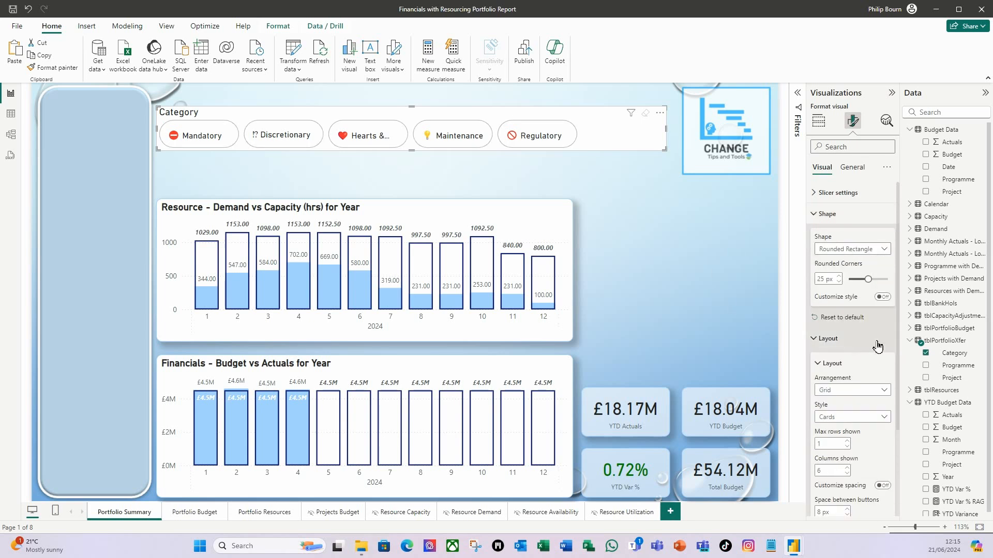
{"action": "left_click", "coordinate": [883, 298]}
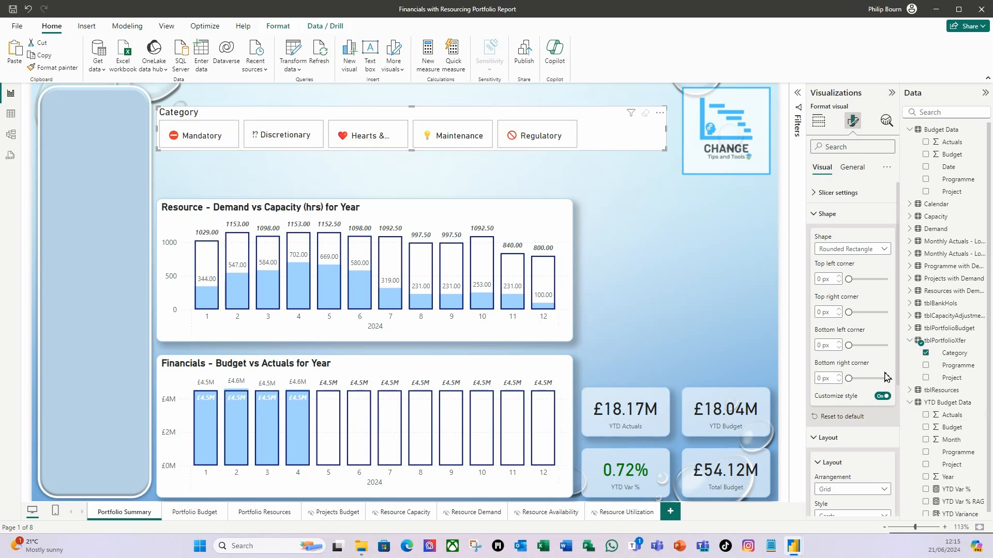
{"action": "left_click", "coordinate": [822, 313]}
{"action": "type", "text": "30"}
{"action": "key", "text": "Tab"}
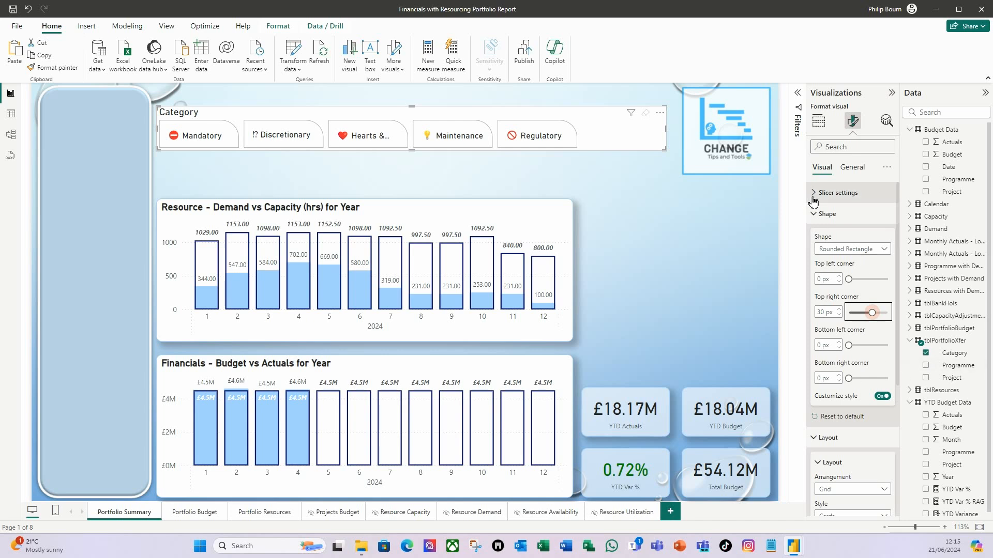
{"action": "left_click", "coordinate": [813, 216]}
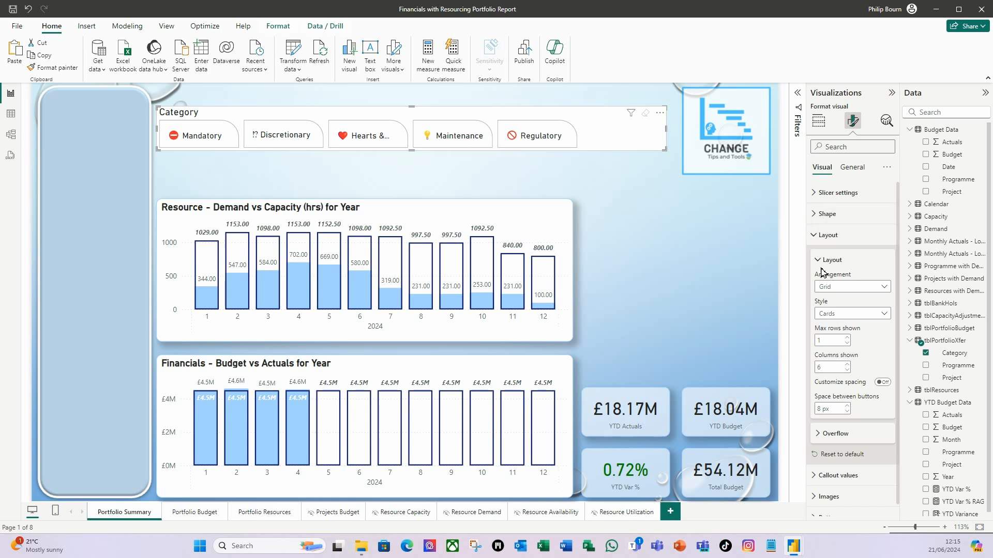
- Make the Category slicer's title bold and turn off the slicer's background
{"action": "left_click", "coordinate": [812, 237]}
{"action": "left_click", "coordinate": [852, 167]}
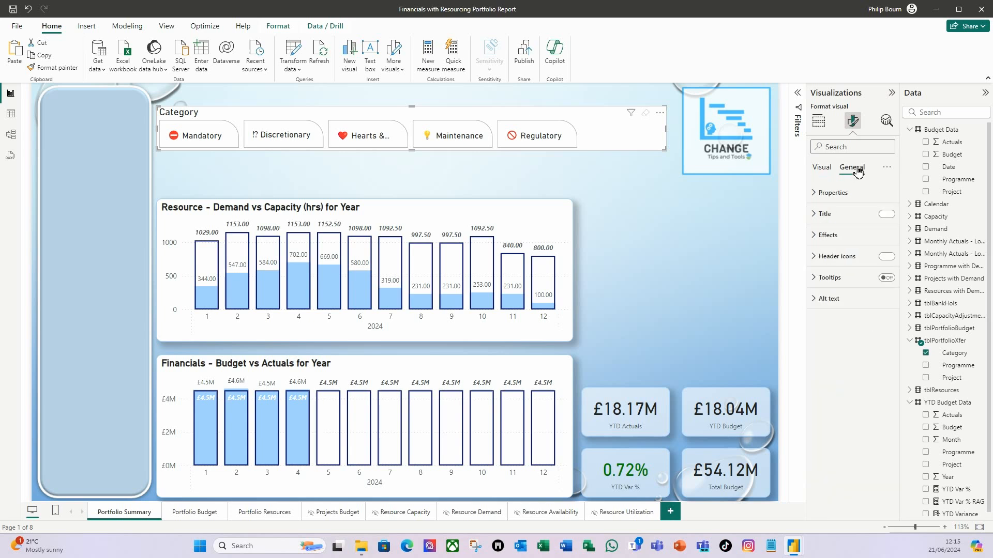
{"action": "left_click", "coordinate": [814, 218]}
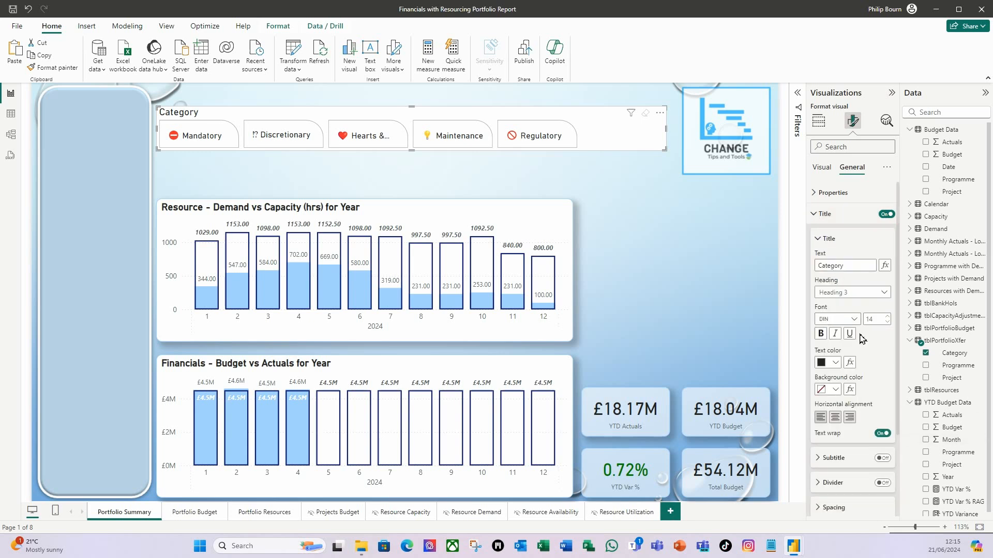
{"action": "left_click", "coordinate": [820, 333]}
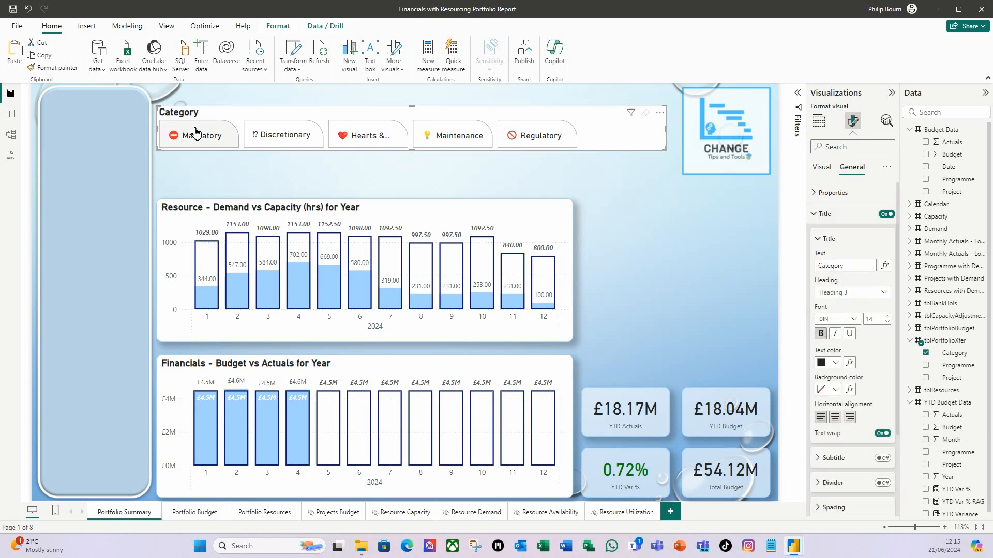
{"action": "left_click", "coordinate": [818, 215]}
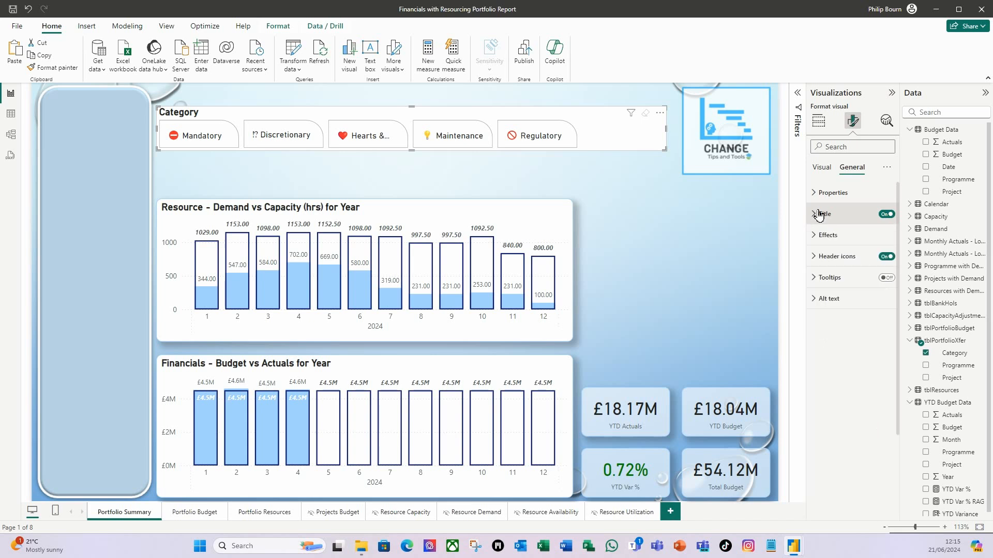
{"action": "left_click", "coordinate": [814, 236]}
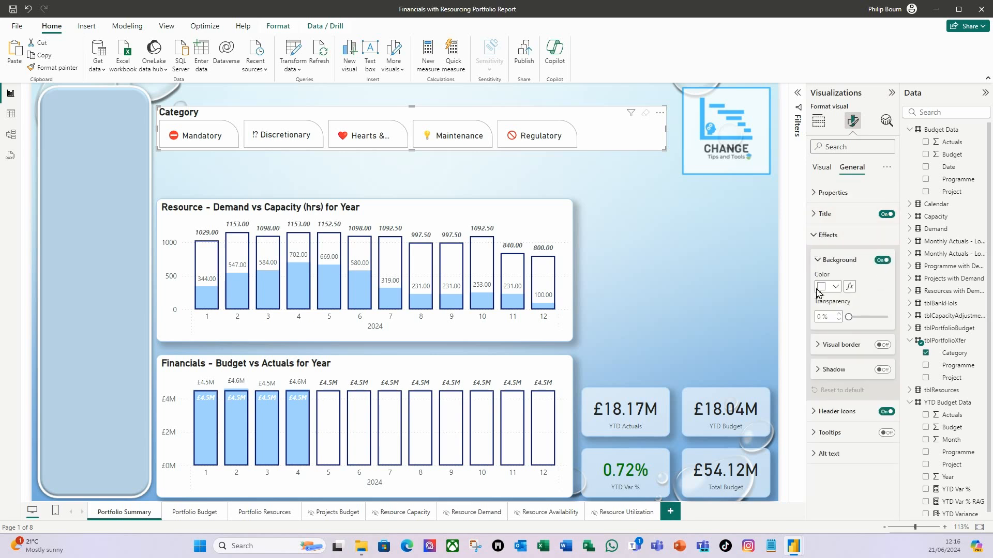
{"action": "left_click", "coordinate": [881, 261]}
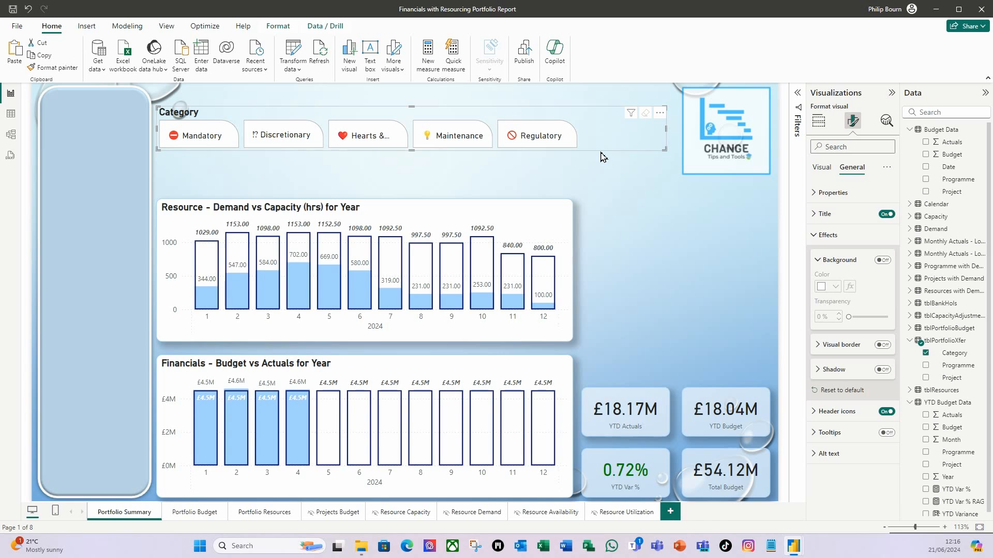
- Move the Category slicer down to just above the resource chart, align its buttons with the chart's left edge and narrow it slightly
{"action": "key", "text": "Down"}
{"action": "key", "text": "Down"}
{"action": "key", "text": "Down"}
{"action": "key", "text": "Down"}
{"action": "key", "text": "Down"}
{"action": "key", "text": "Down"}
{"action": "key", "text": "Down"}
{"action": "key", "text": "Down"}
{"action": "key", "text": "Down"}
{"action": "key", "text": "Down"}
{"action": "key", "text": "Down"}
{"action": "key", "text": "Down"}
{"action": "key", "text": "Down"}
{"action": "key", "text": "Down"}
{"action": "key", "text": "Down"}
{"action": "key", "text": "Down"}
{"action": "key", "text": "Down"}
{"action": "key", "text": "Down"}
{"action": "key", "text": "Down"}
{"action": "key", "text": "Down"}
{"action": "key", "text": "Down"}
{"action": "key", "text": "Down"}
{"action": "key", "text": "Down"}
{"action": "key", "text": "Down"}
{"action": "key", "text": "Down"}
{"action": "key", "text": "Down"}
{"action": "key", "text": "Down"}
{"action": "key", "text": "Down"}
{"action": "key", "text": "Down"}
{"action": "key", "text": "Down"}
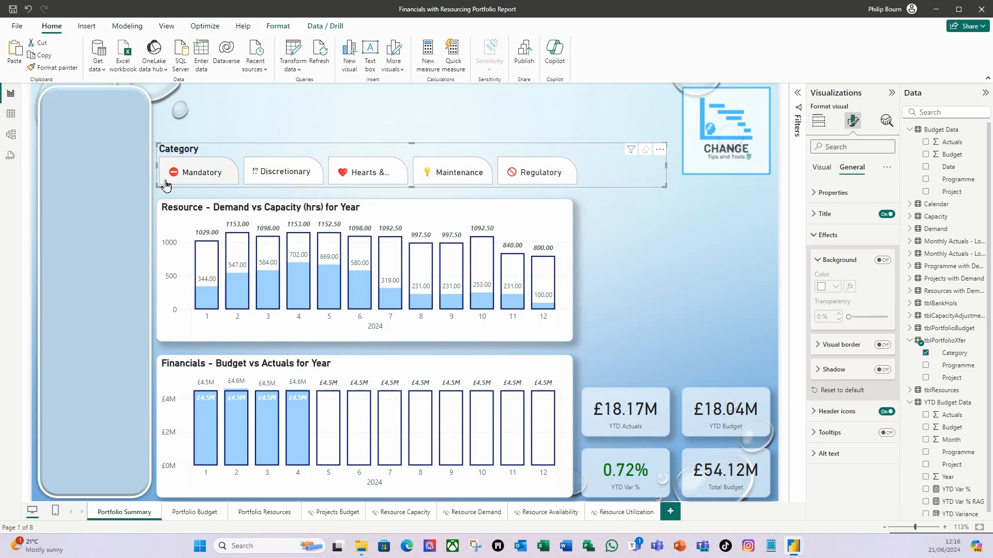
{"action": "key", "text": "Left"}
{"action": "key", "text": "Left"}
{"action": "key", "text": "Left"}
{"action": "key", "text": "Left"}
{"action": "key", "text": "Down"}
{"action": "key", "text": "Down"}
{"action": "key", "text": "Down"}
{"action": "key", "text": "Down"}
{"action": "key", "text": "Down"}
{"action": "key", "text": "Down"}
{"action": "key", "text": "Down"}
{"action": "key", "text": "Down"}
{"action": "key", "text": "Down"}
{"action": "key", "text": "Down"}
{"action": "key", "text": "Down"}
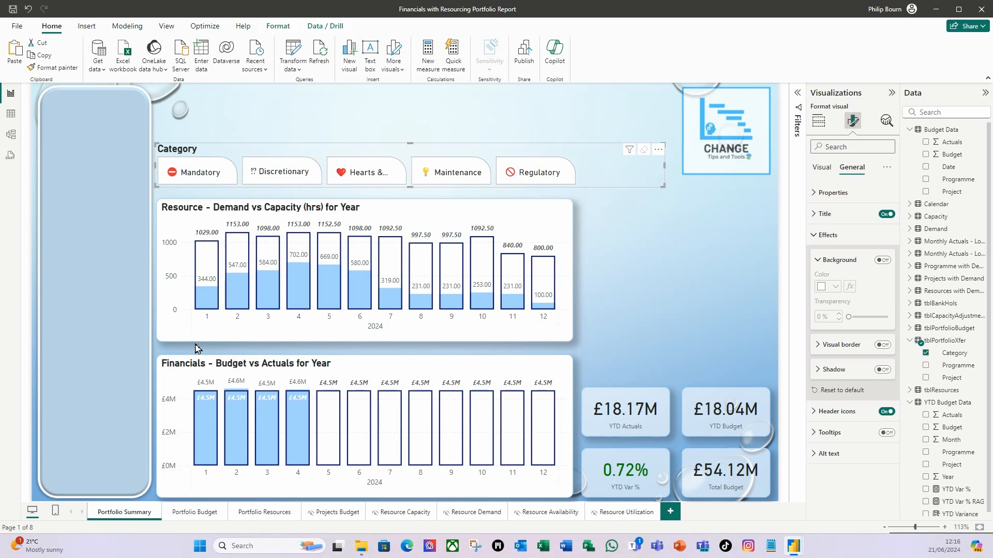
{"action": "key", "text": "Left"}
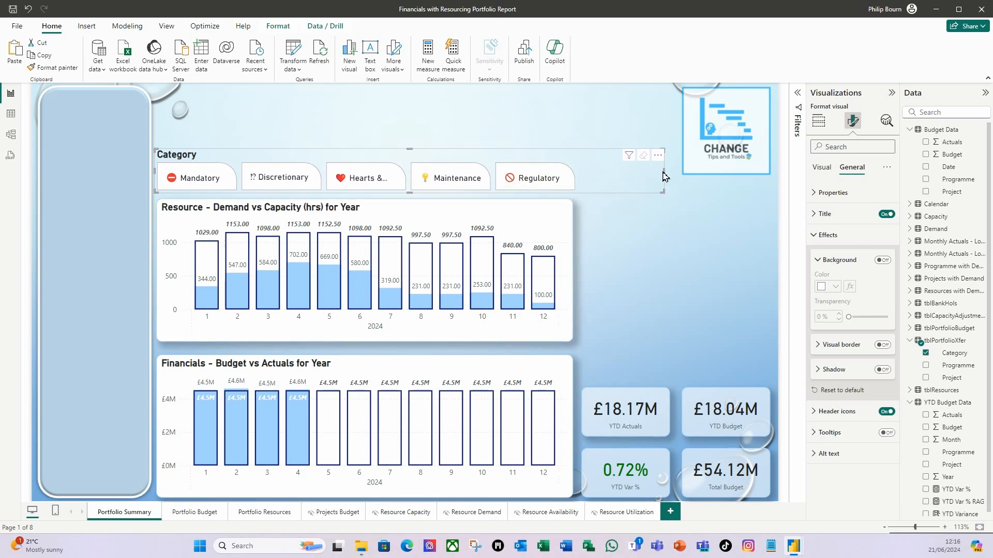
{"action": "left_click_drag", "start_coordinate": [666, 172], "coordinate": [661, 176]}
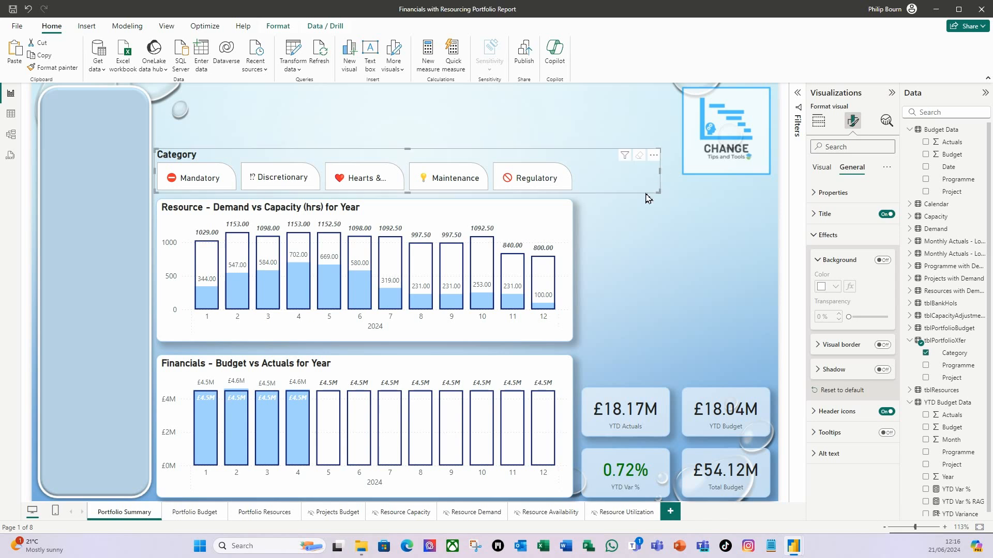
{"action": "left_click", "coordinate": [605, 218]}
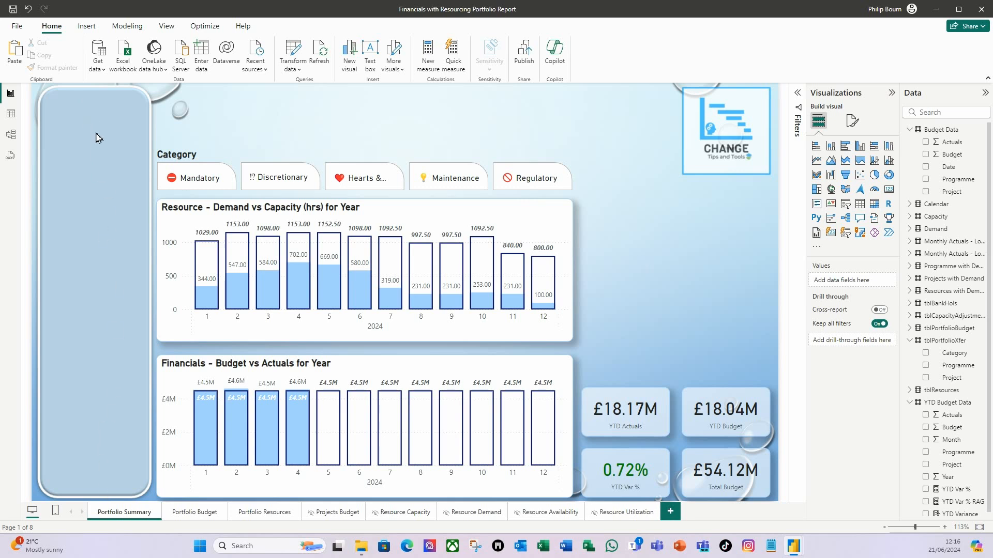
- Add the Skill Set field from tblResources to the report page as a new visual
{"action": "left_click", "coordinate": [917, 403]}
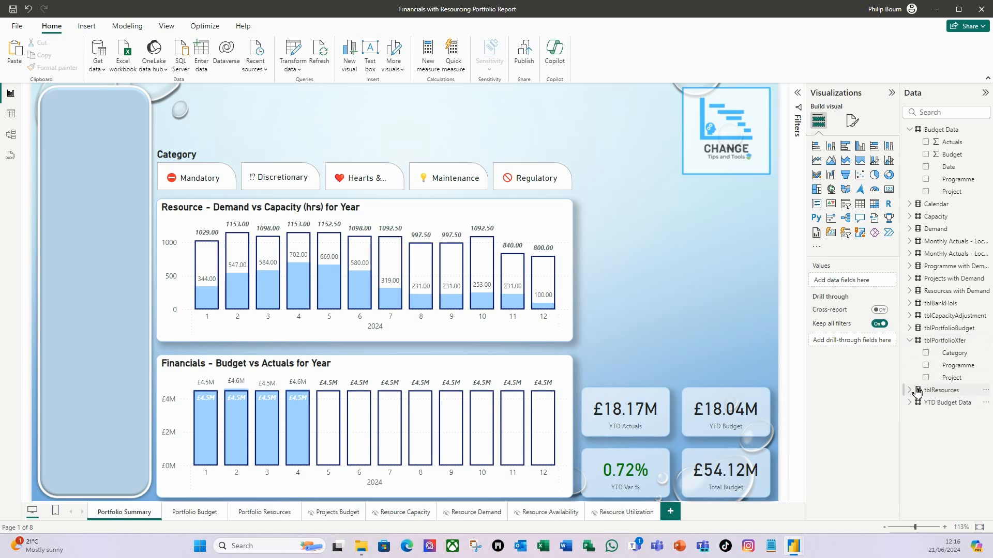
{"action": "left_click", "coordinate": [917, 391]}
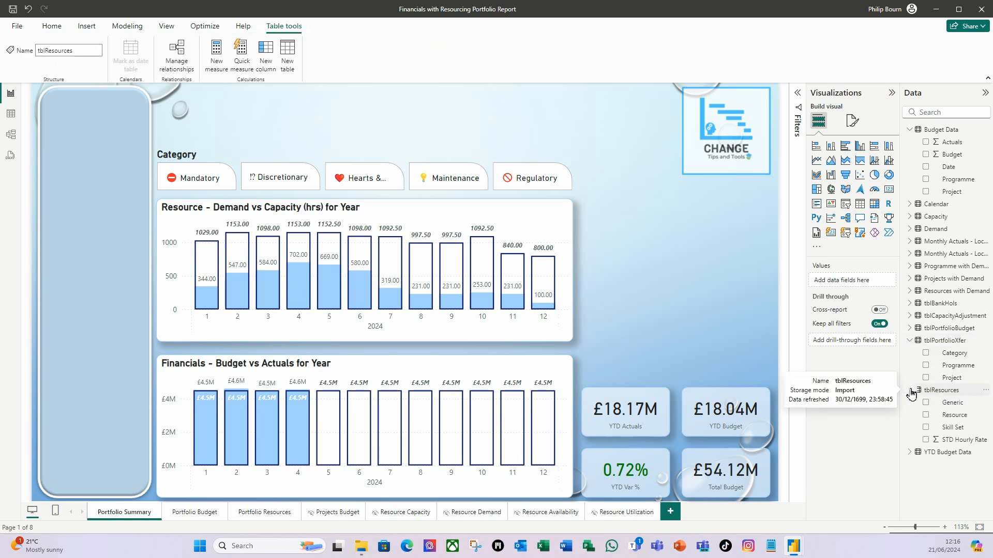
{"action": "left_click_drag", "start_coordinate": [955, 429], "coordinate": [101, 136]}
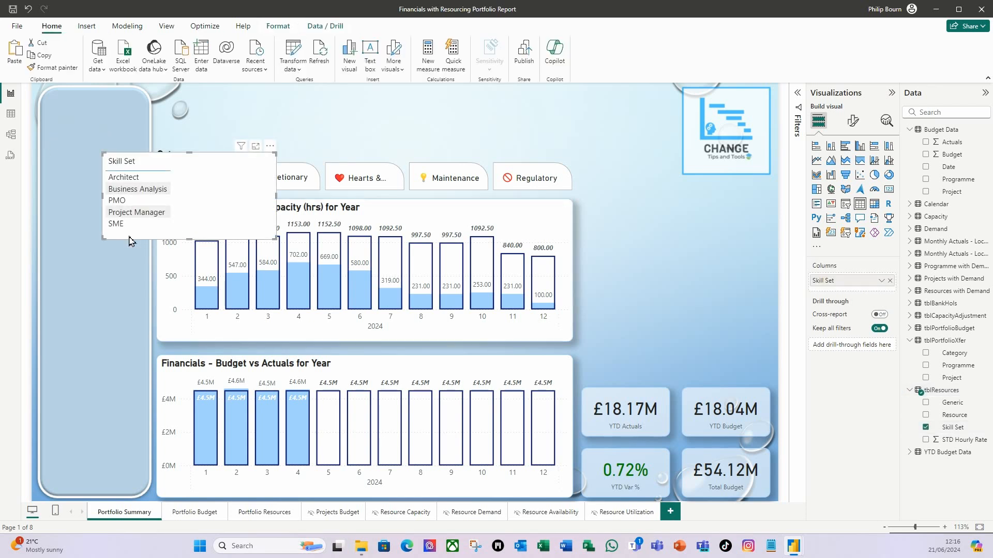
- Move the Skill Set visual to the top of the blue side panel and narrow it to fit inside
{"action": "left_click_drag", "start_coordinate": [131, 241], "coordinate": [76, 190]}
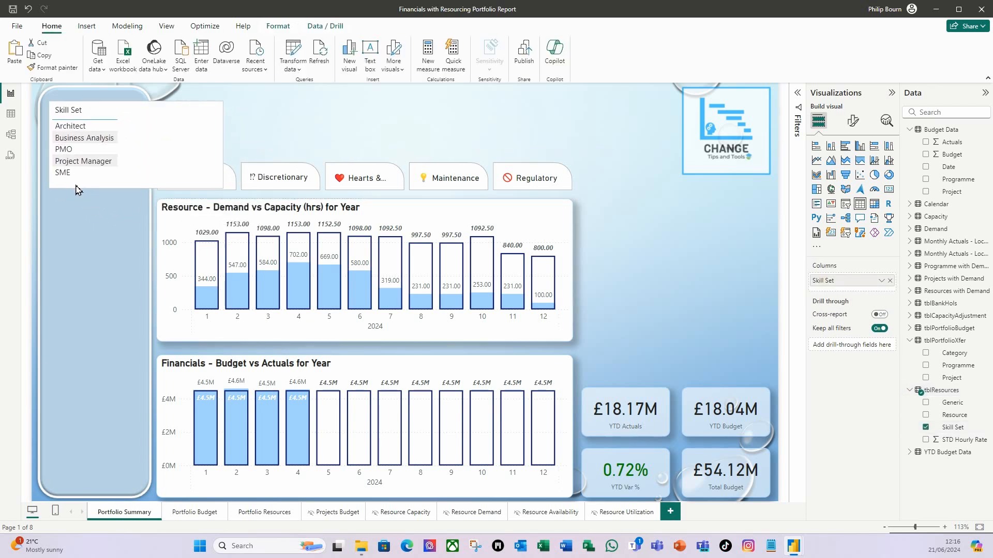
{"action": "left_click_drag", "start_coordinate": [223, 151], "coordinate": [141, 149]}
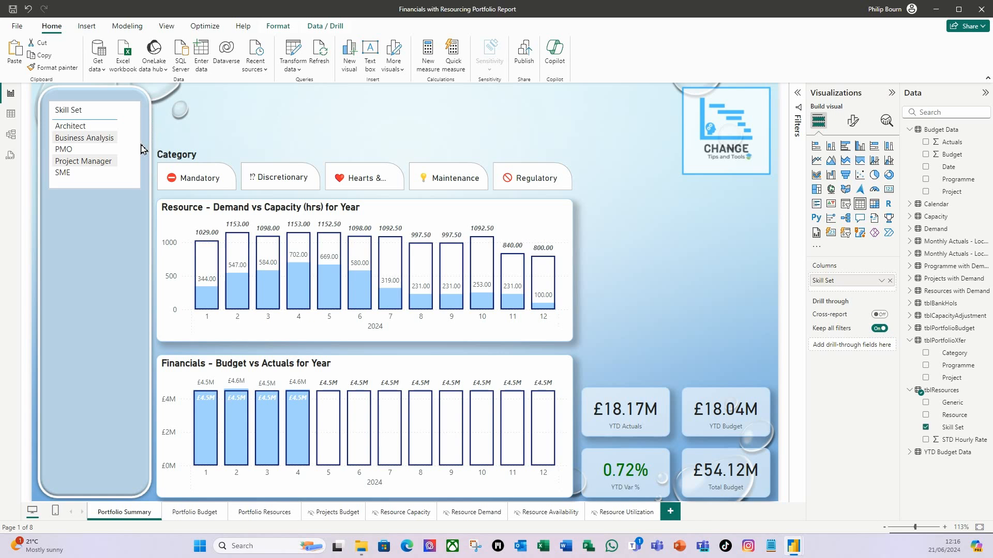
{"action": "key", "text": "Left"}
{"action": "key", "text": "Left"}
{"action": "key", "text": "Left"}
{"action": "key", "text": "Left"}
{"action": "key", "text": "Left"}
{"action": "key", "text": "Left"}
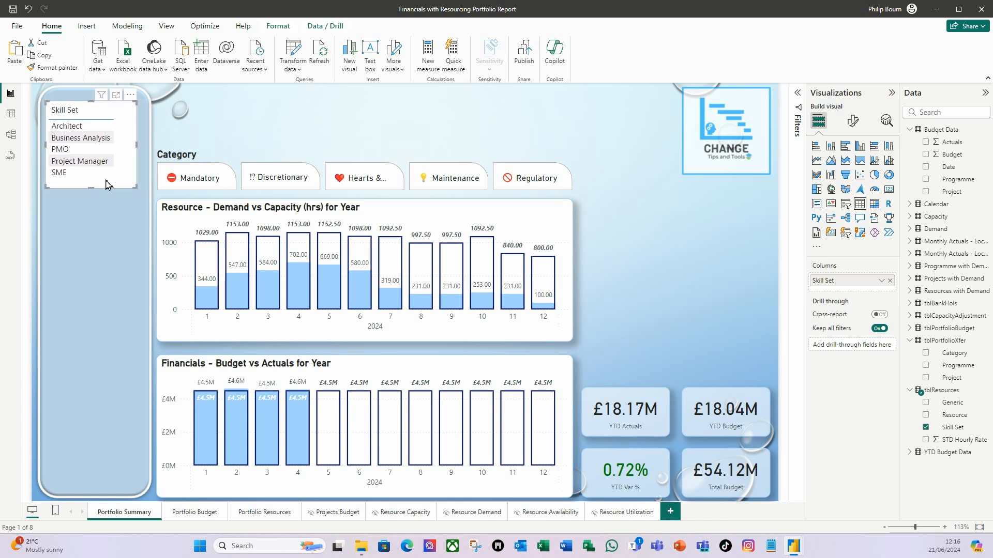
- Widen the Skill Set table slightly within the side panel and make its column header bold
{"action": "left_click_drag", "start_coordinate": [139, 150], "coordinate": [145, 150]}
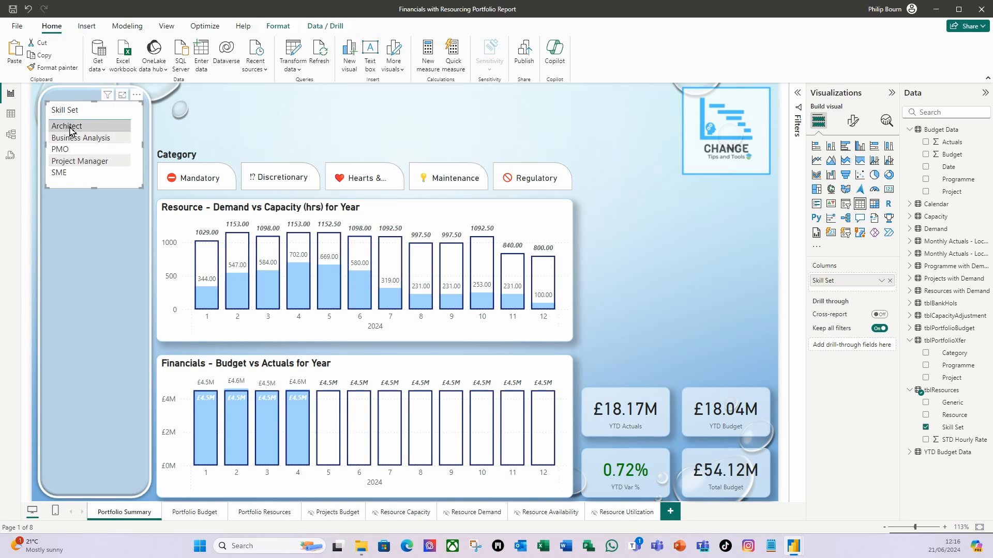
{"action": "left_click", "coordinate": [853, 121]}
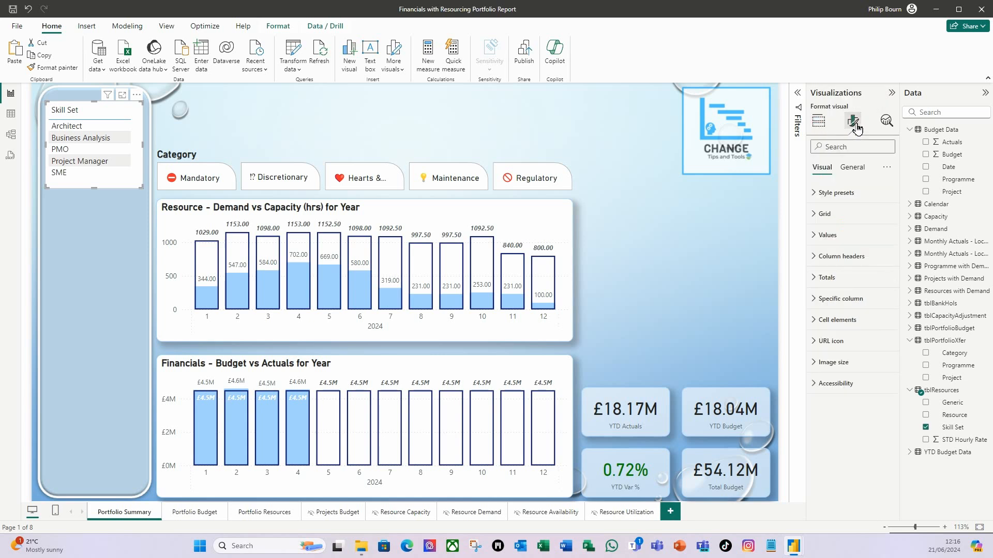
{"action": "left_click", "coordinate": [822, 256]}
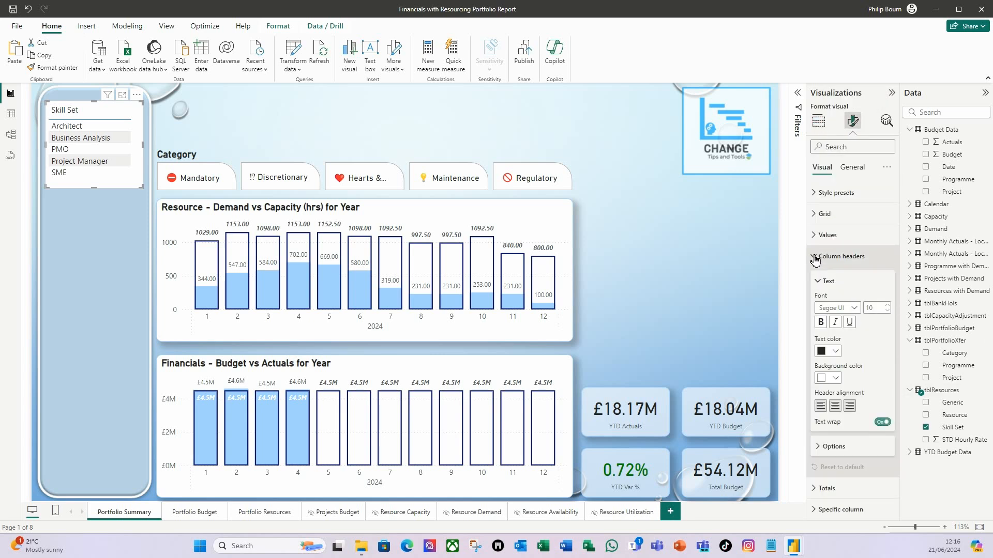
{"action": "left_click", "coordinate": [822, 323]}
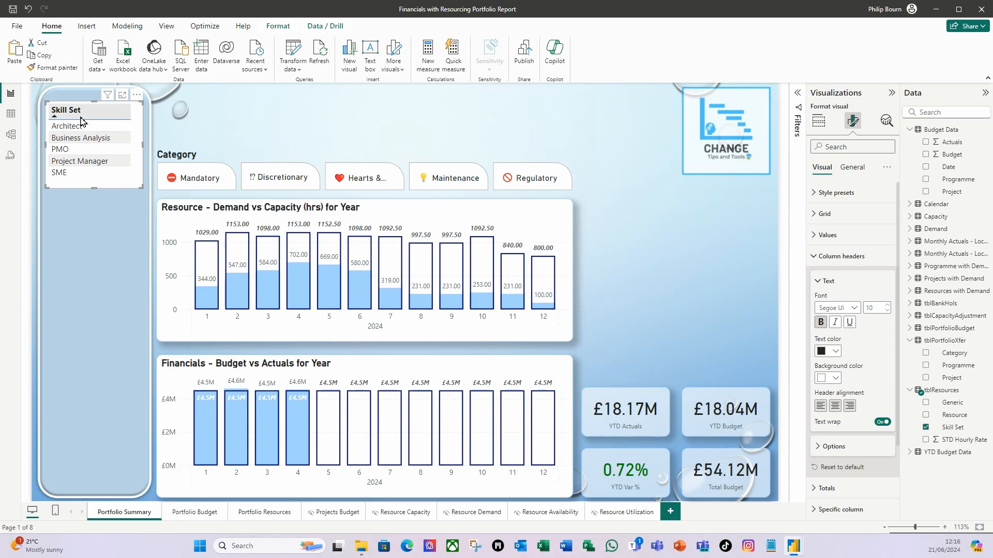
{"action": "left_click", "coordinate": [814, 259]}
- Set the Skill Set table's background transparency to 40%
{"action": "left_click", "coordinate": [854, 168]}
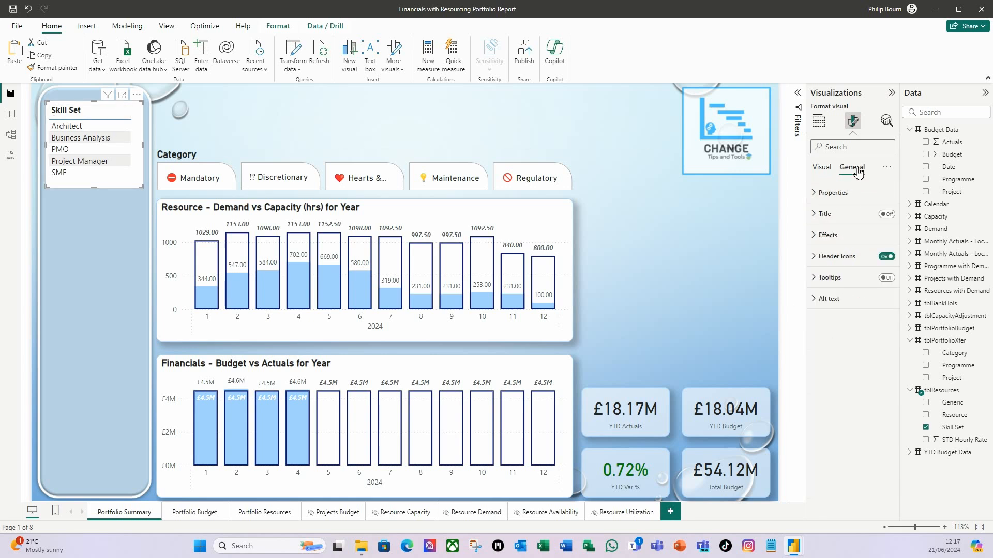
{"action": "left_click", "coordinate": [818, 238]}
{"action": "left_click", "coordinate": [821, 316]}
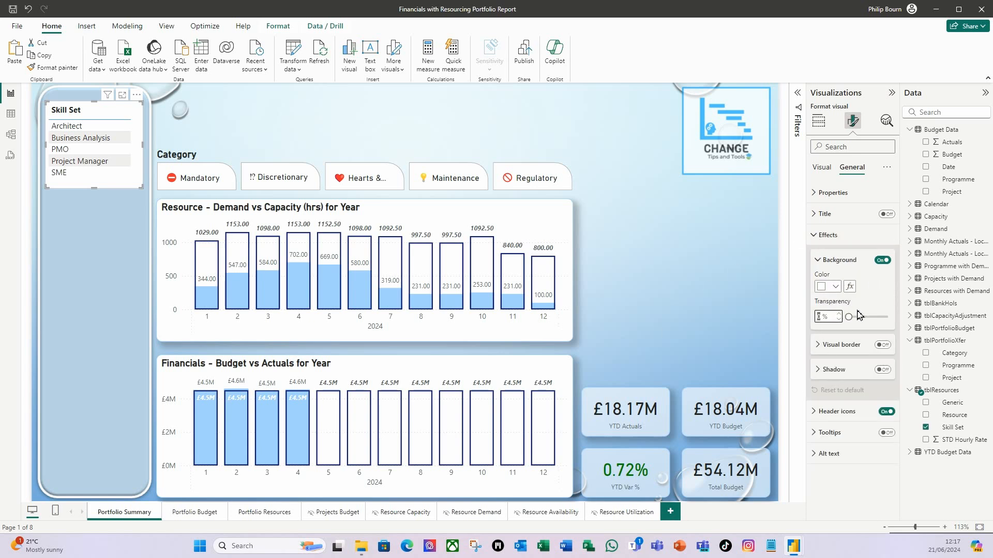
{"action": "type", "text": "40"}
{"action": "key", "text": "Return"}
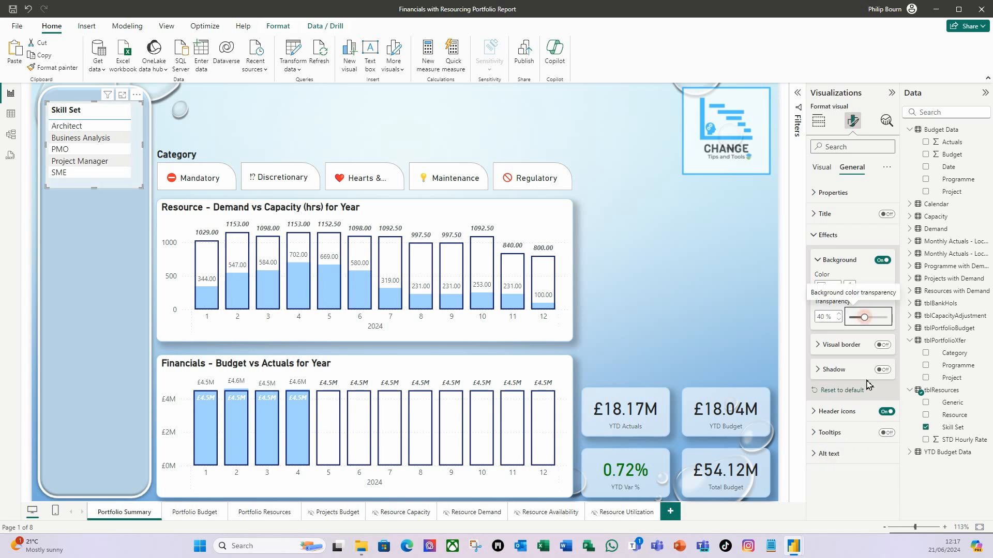
- Give the Skill Set table a light blue visual border with 10 px rounded corners
{"action": "left_click", "coordinate": [884, 344]}
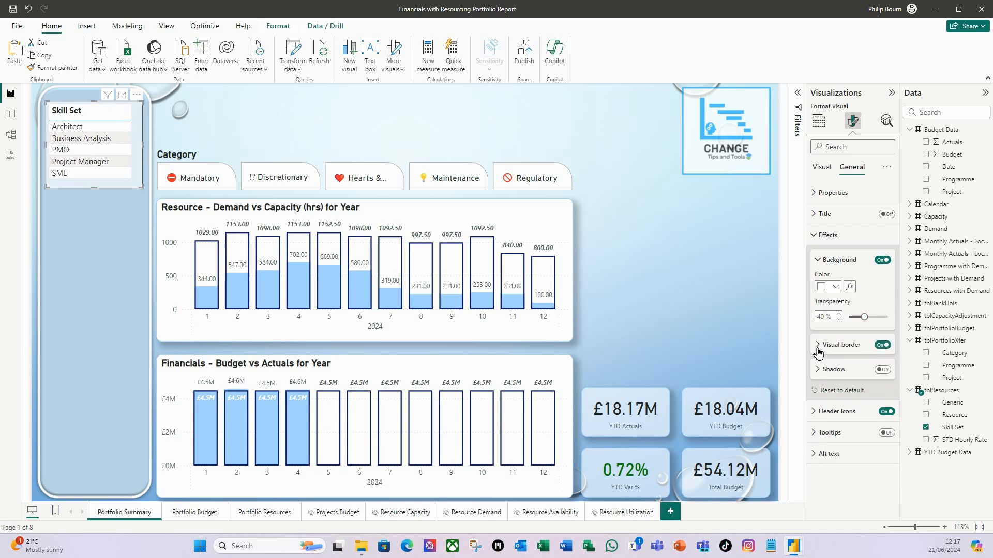
{"action": "left_click", "coordinate": [819, 346]}
{"action": "left_click", "coordinate": [836, 375]}
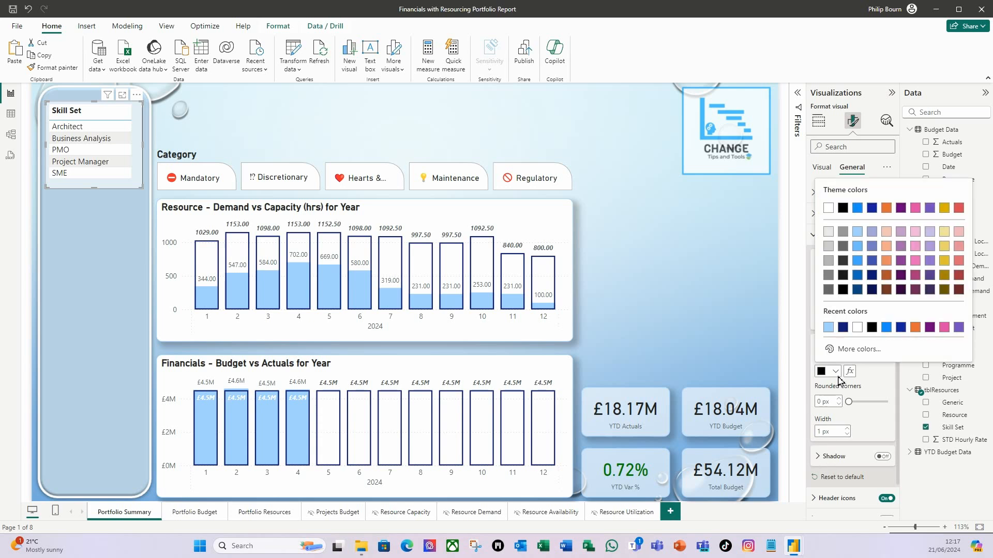
{"action": "left_click", "coordinate": [858, 231]}
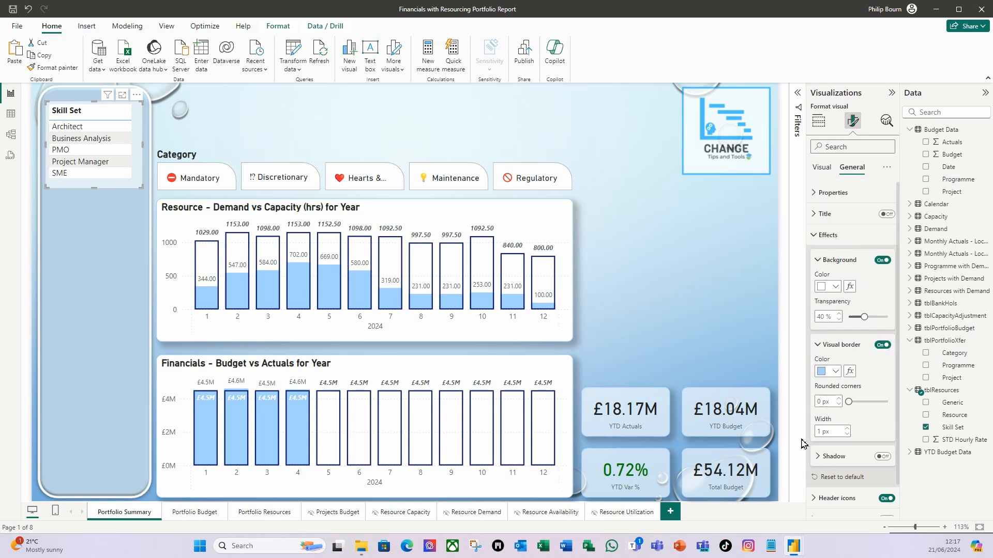
{"action": "left_click", "coordinate": [819, 402]}
{"action": "type", "text": "10"}
{"action": "key", "text": "Tab"}
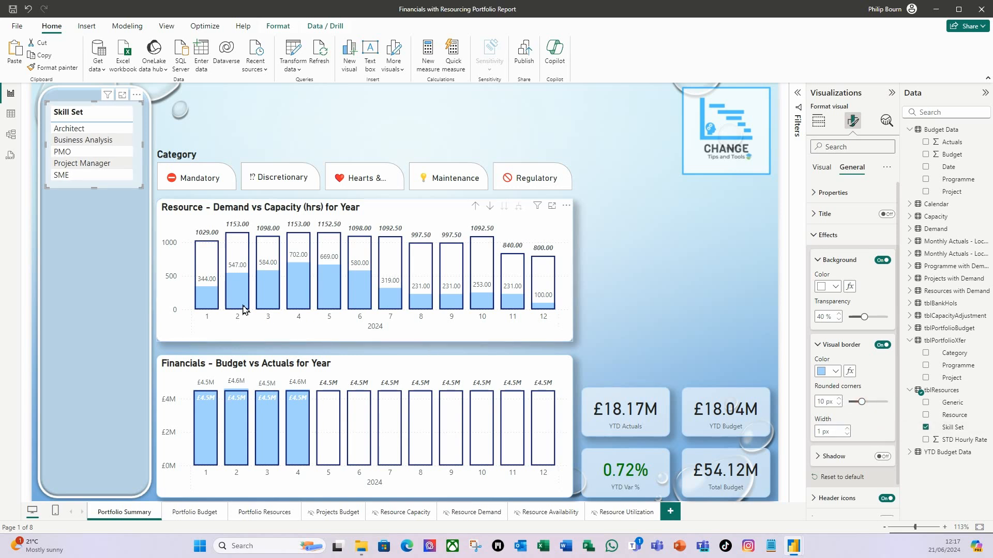
{"action": "left_click", "coordinate": [119, 278]}
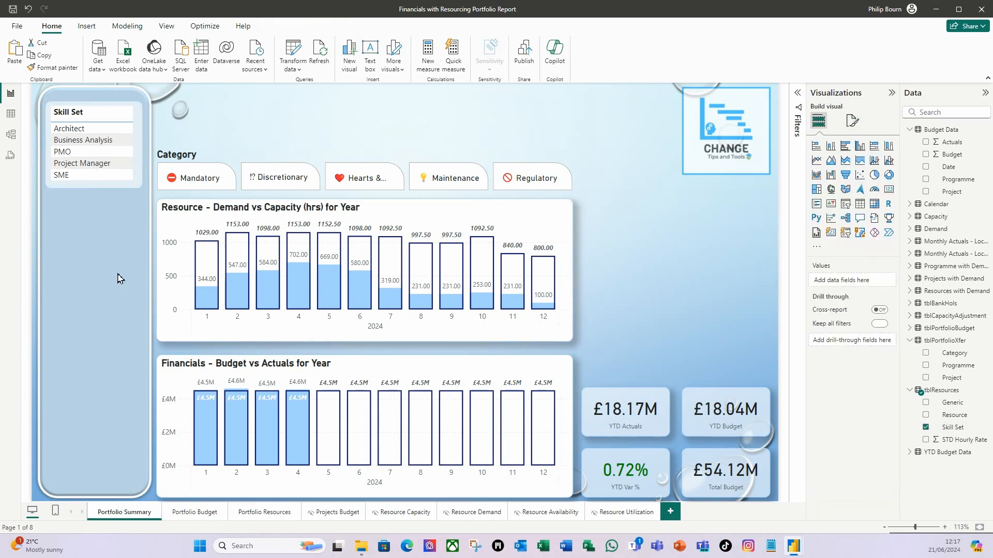
- Duplicate the Skill Set table and place the copy directly beneath the original in the side panel
{"action": "left_click", "coordinate": [110, 187]}
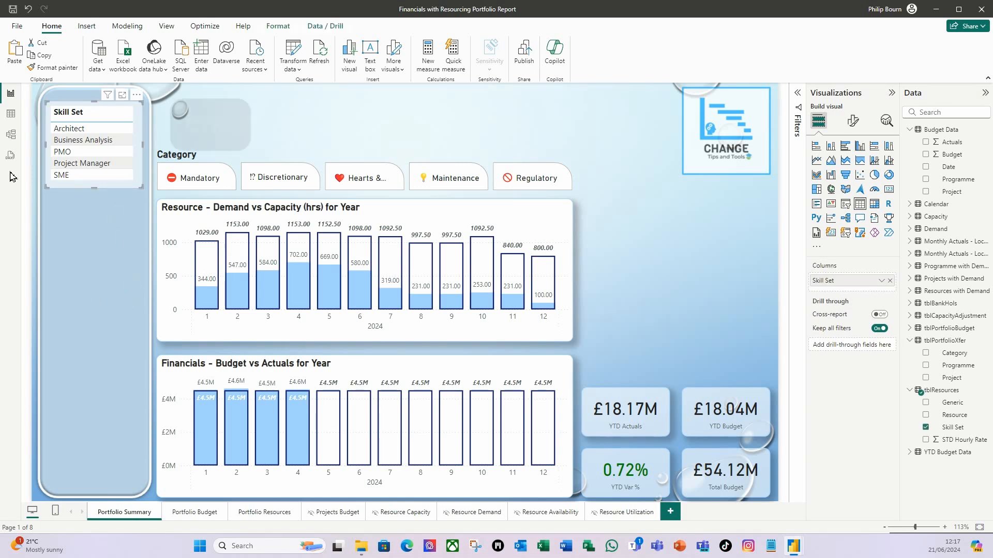
{"action": "key", "text": "ctrl+c"}
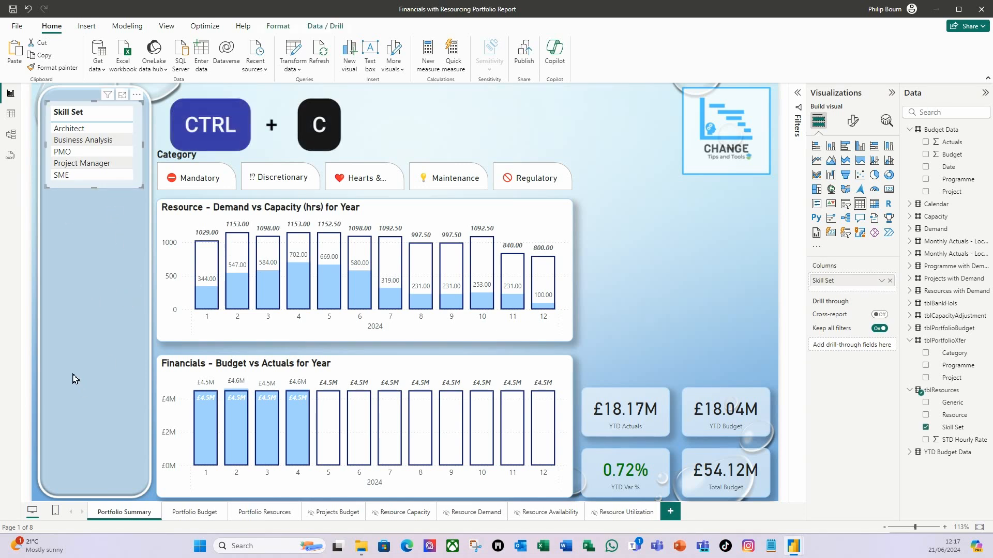
{"action": "key", "text": "ctrl+v"}
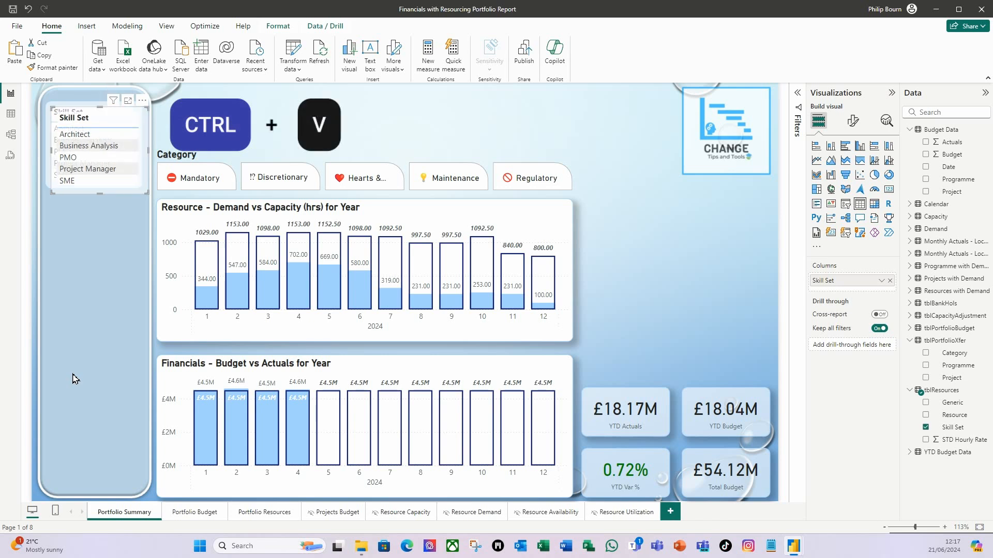
{"action": "left_click_drag", "start_coordinate": [121, 204], "coordinate": [116, 281]}
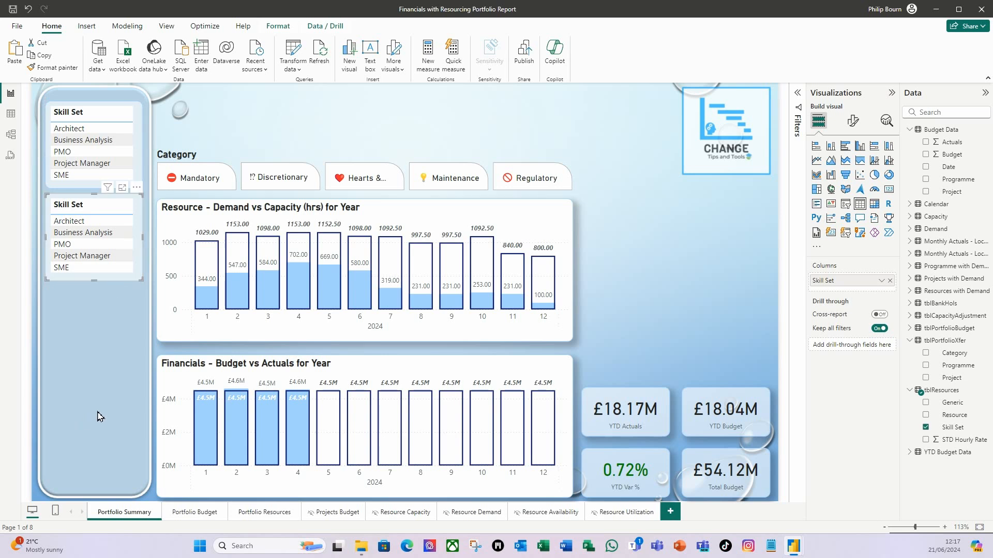
- Paste another Skill Set table beneath the second one and extend its height to the bottom of the side panel
{"action": "key", "text": "ctrl+v"}
{"action": "key", "text": "ctrl+v"}
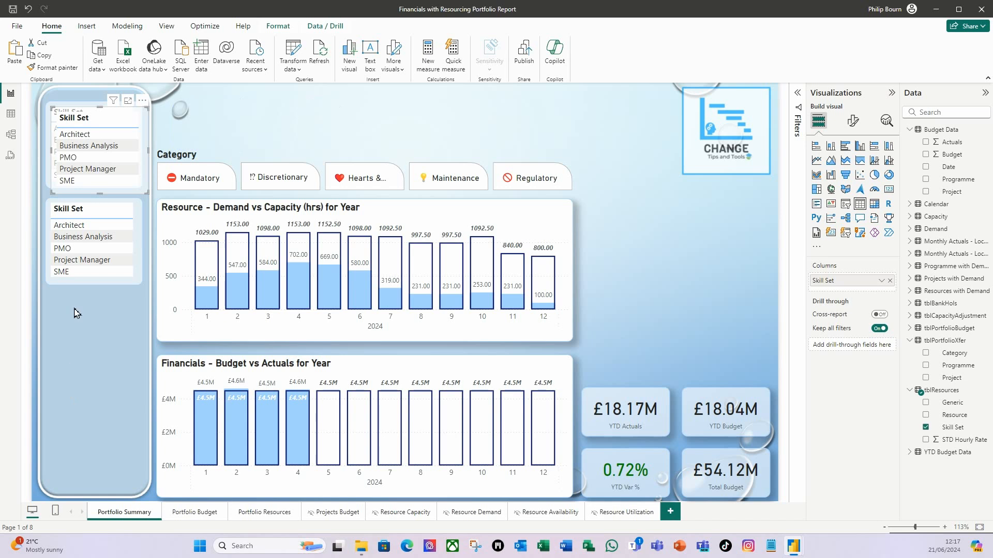
{"action": "left_click_drag", "start_coordinate": [133, 196], "coordinate": [125, 383]}
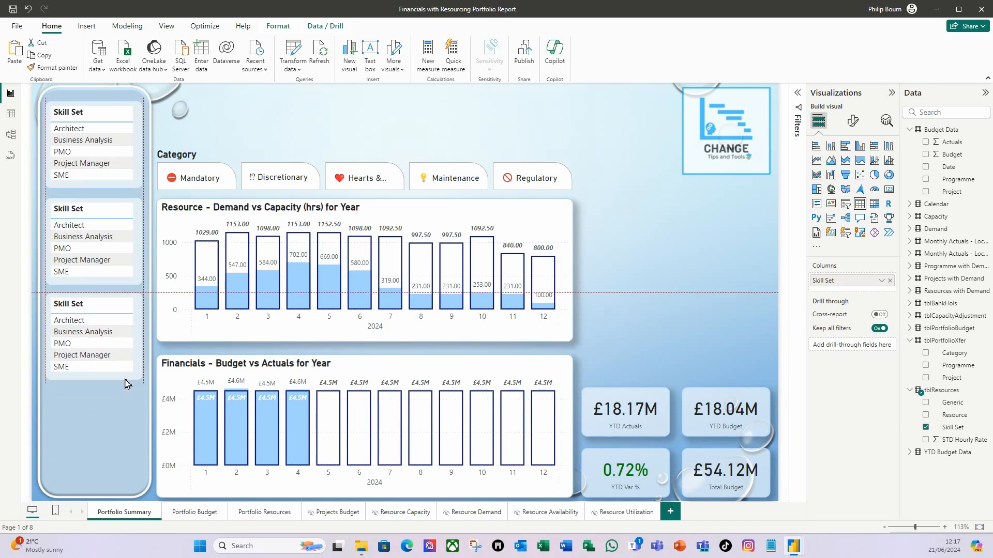
{"action": "left_click_drag", "start_coordinate": [91, 379], "coordinate": [89, 489]}
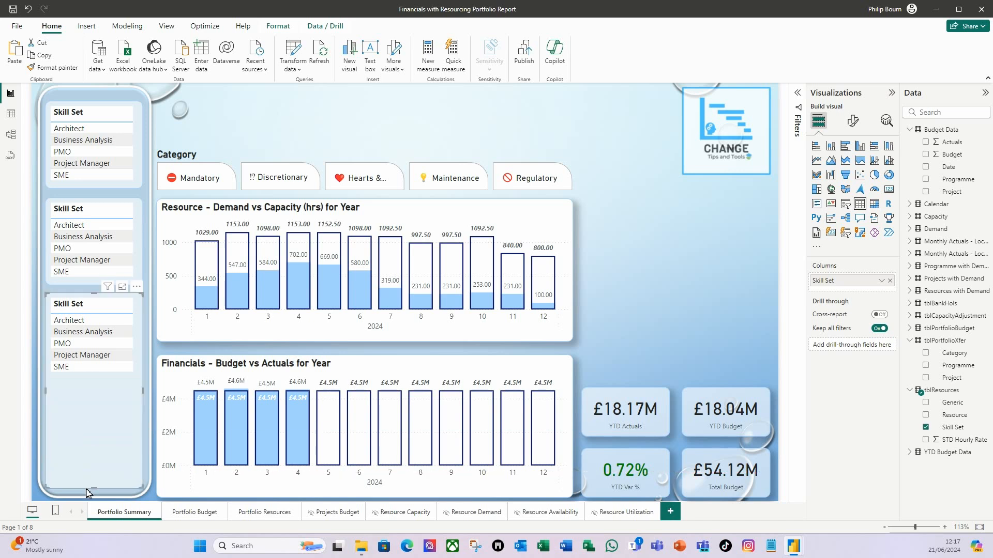
- Replace the Skill Set field in the middle side-panel table with Programme from tblPortfolioXfer
{"action": "left_click", "coordinate": [104, 207]}
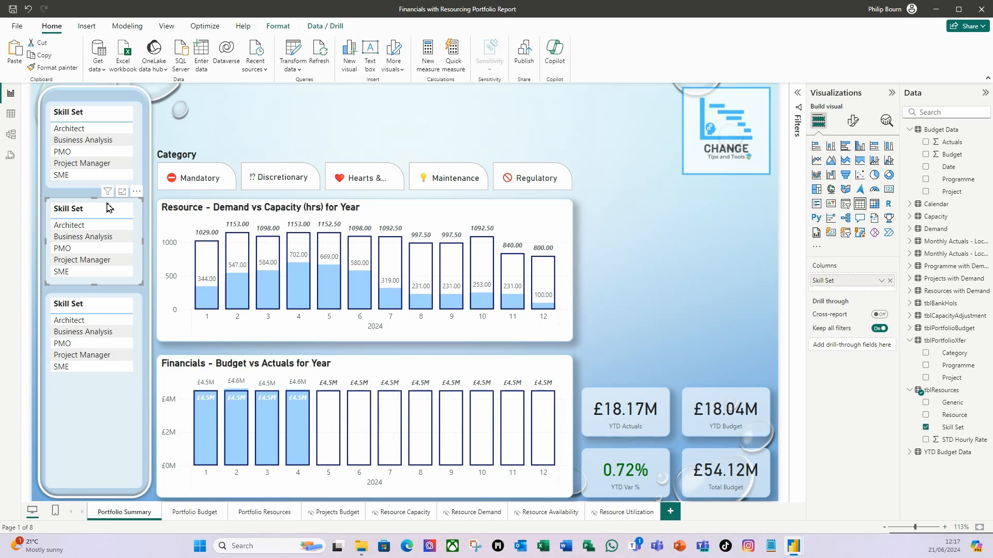
{"action": "left_click", "coordinate": [890, 281]}
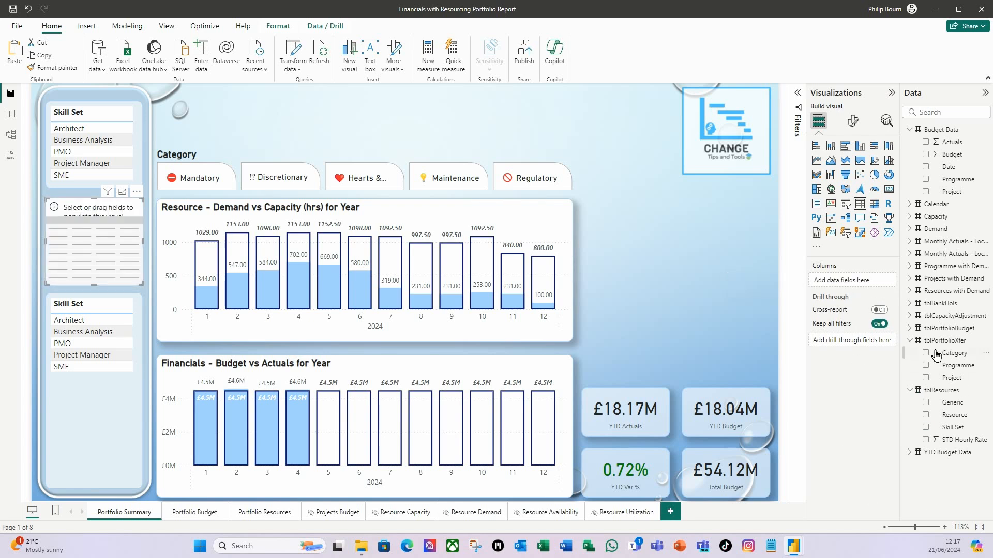
{"action": "left_click_drag", "start_coordinate": [959, 366], "coordinate": [864, 283]}
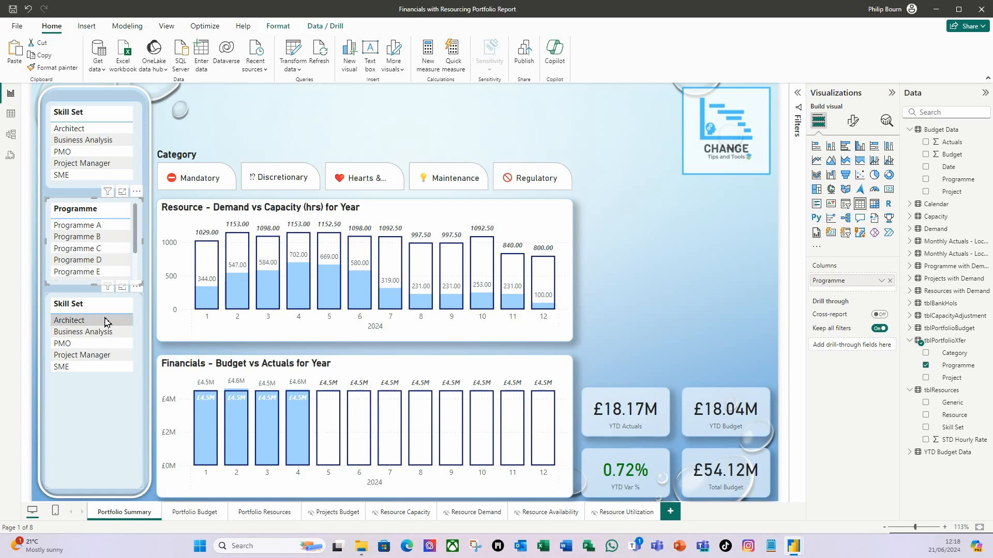
- Replace the Skill Set field in the tall lower side-panel table with Project from tblPortfolioXfer
{"action": "left_click", "coordinate": [102, 302]}
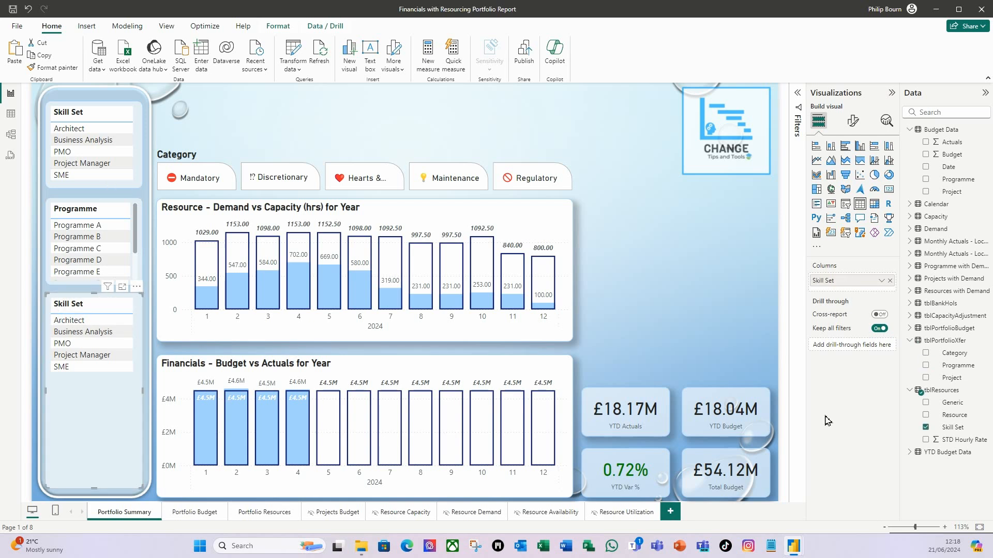
{"action": "left_click", "coordinate": [890, 282]}
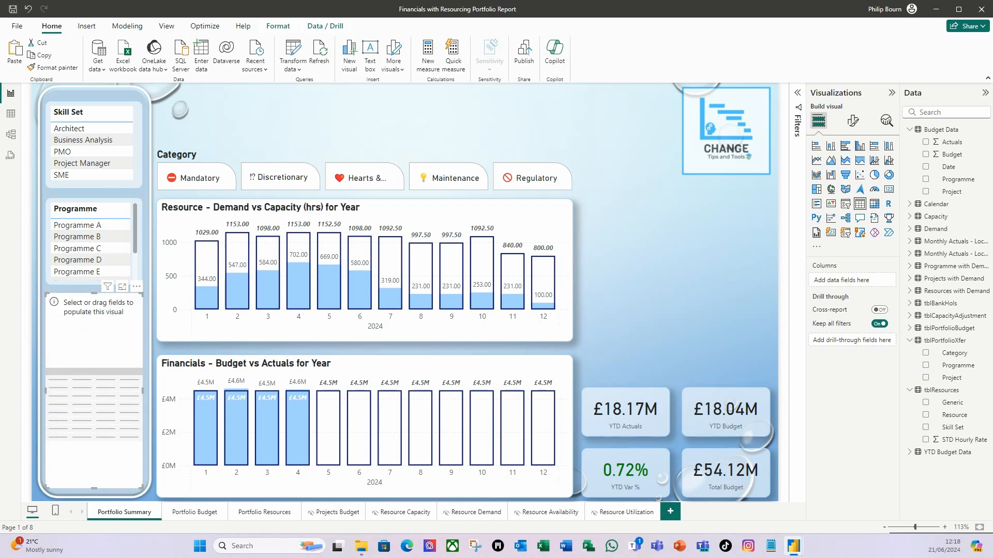
{"action": "left_click_drag", "start_coordinate": [937, 376], "coordinate": [853, 280]}
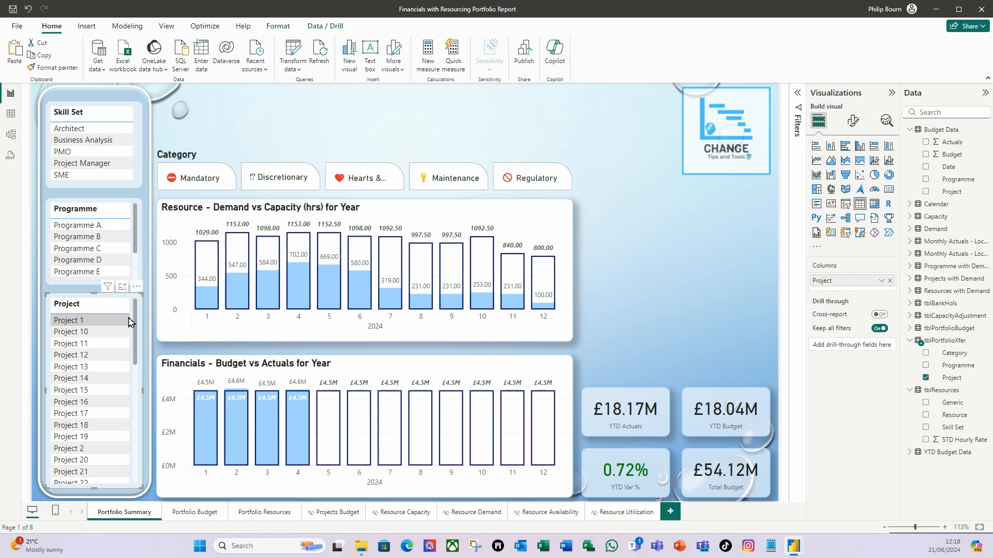
{"action": "left_click", "coordinate": [670, 317]}
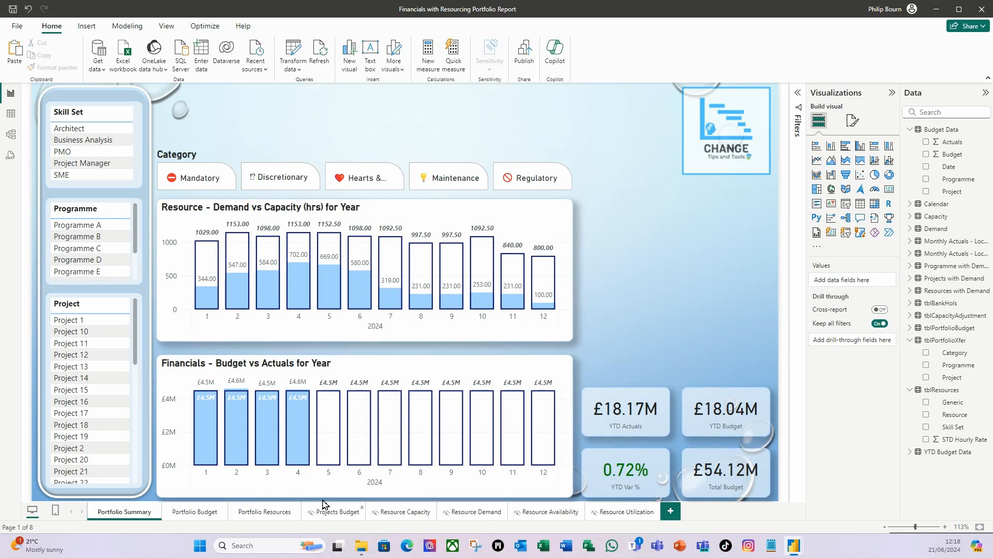
- Turn on interaction editing with the Category slicer selected
{"action": "left_click", "coordinate": [243, 162]}
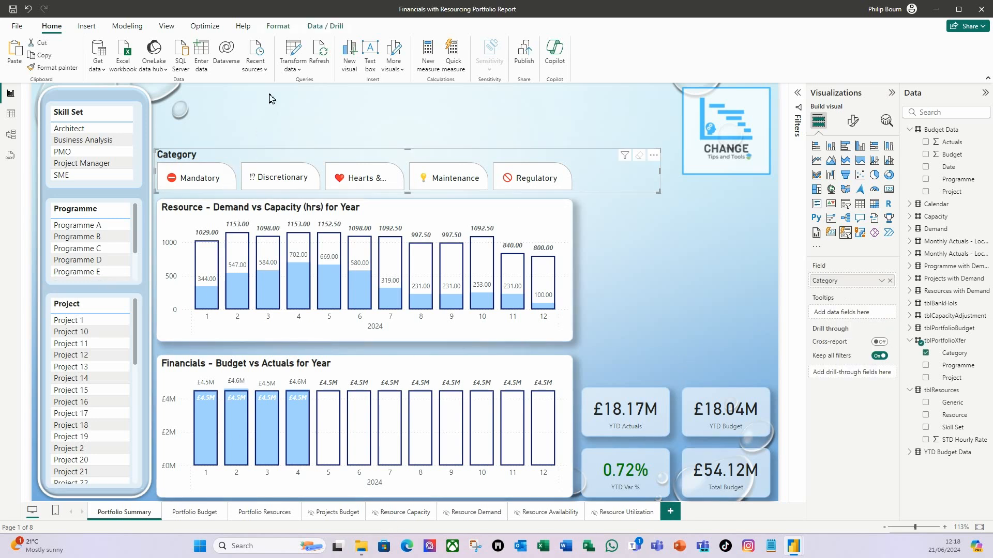
{"action": "left_click", "coordinate": [275, 27]}
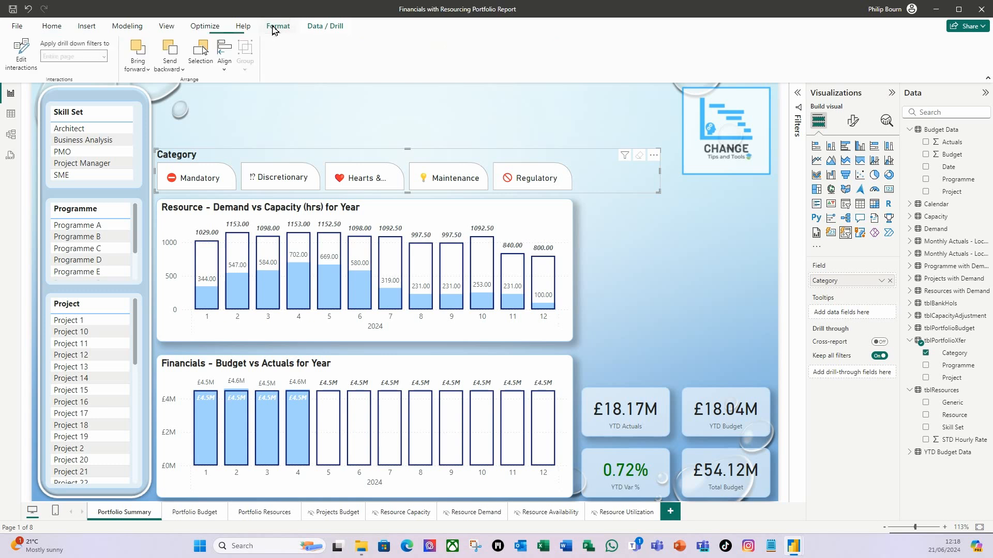
{"action": "left_click", "coordinate": [17, 71]}
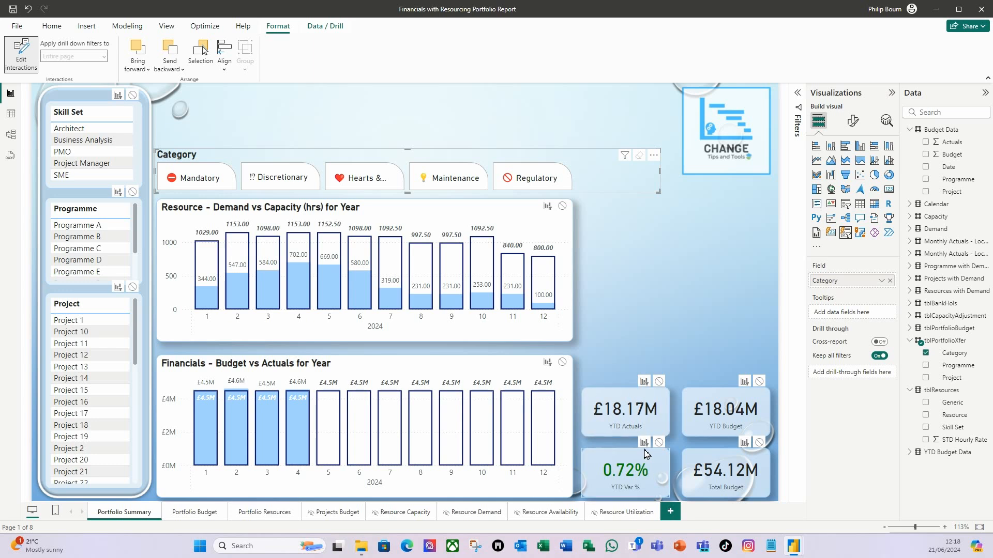
- Set the Skill Set table's interaction to None for the YTD Actuals, YTD Var %, Total Budget and YTD Budget cards
{"action": "left_click", "coordinate": [74, 108]}
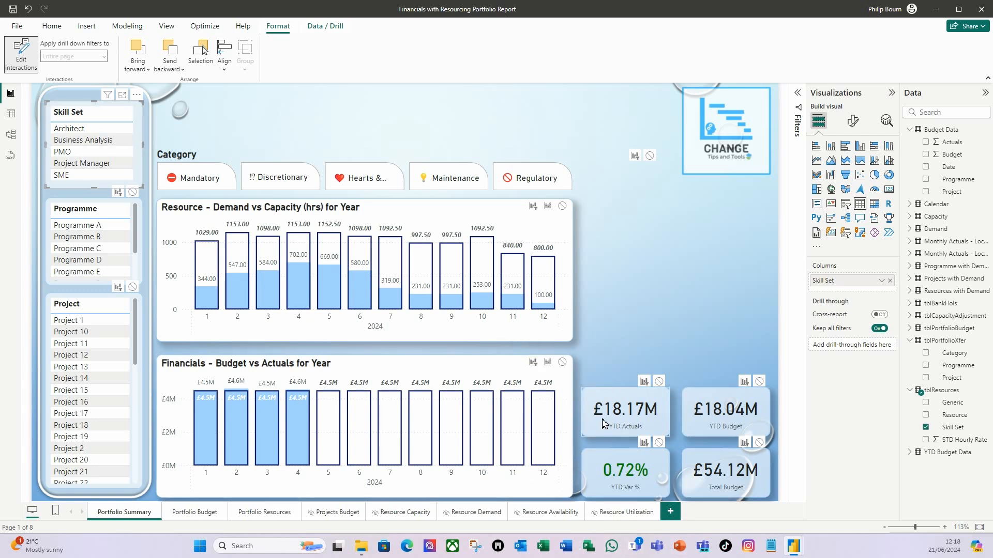
{"action": "left_click", "coordinate": [659, 381]}
{"action": "left_click", "coordinate": [659, 443]}
{"action": "left_click", "coordinate": [759, 443]}
{"action": "left_click", "coordinate": [758, 381]}
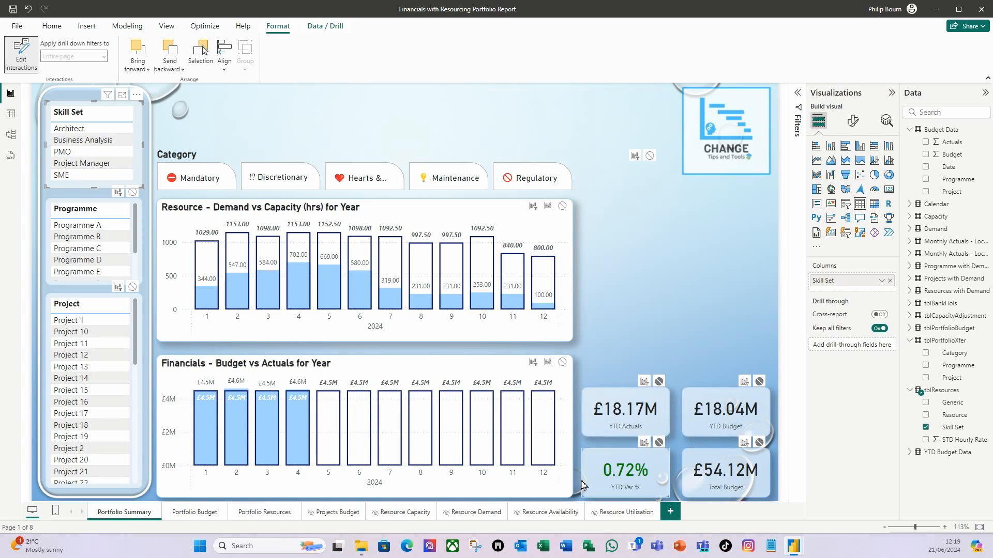
- Set the Skill Set table's interaction with the Financials - Budget vs Actuals chart to None
{"action": "left_click", "coordinate": [89, 203]}
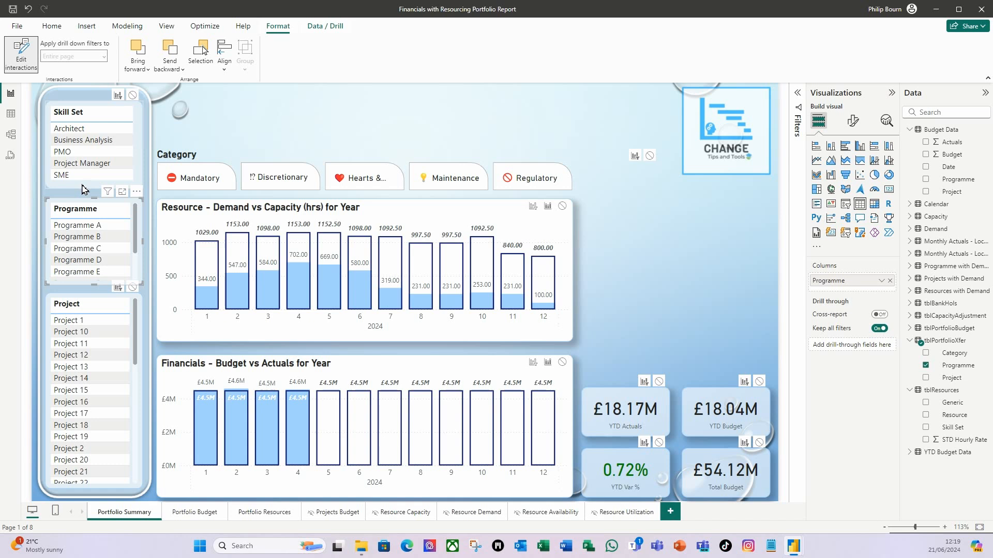
{"action": "left_click", "coordinate": [83, 188]}
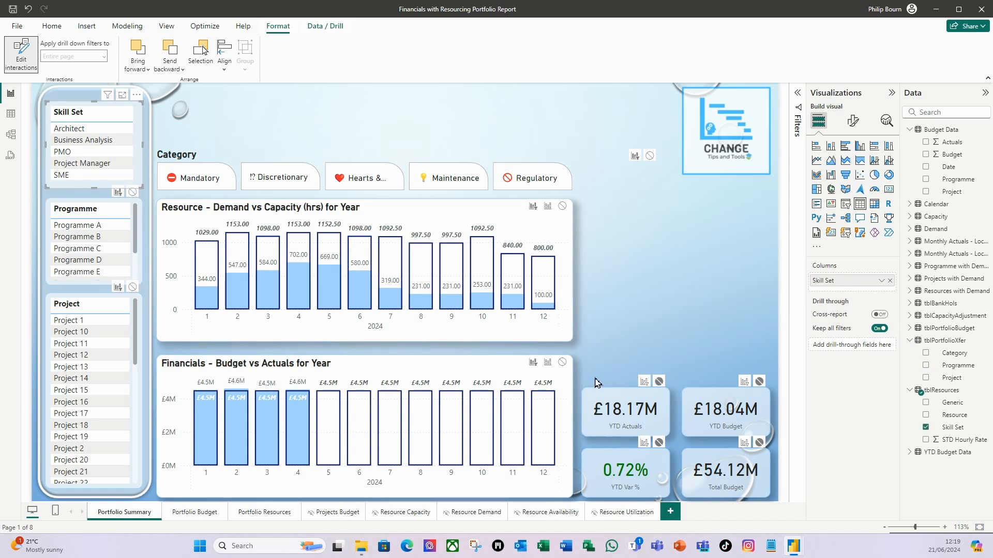
{"action": "left_click", "coordinate": [562, 362]}
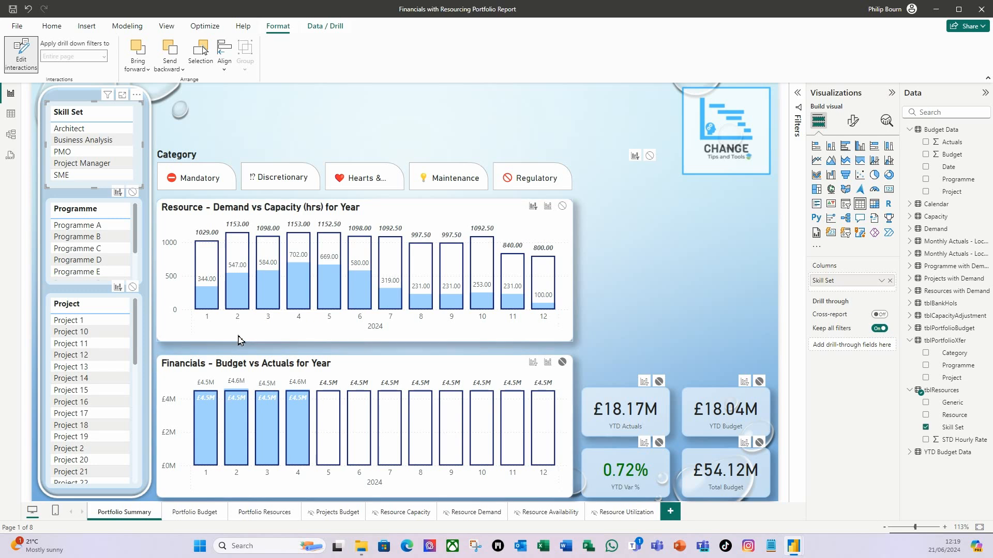
- Review the visual interaction settings of the Programme and Project side-panel tables
{"action": "left_click", "coordinate": [102, 205]}
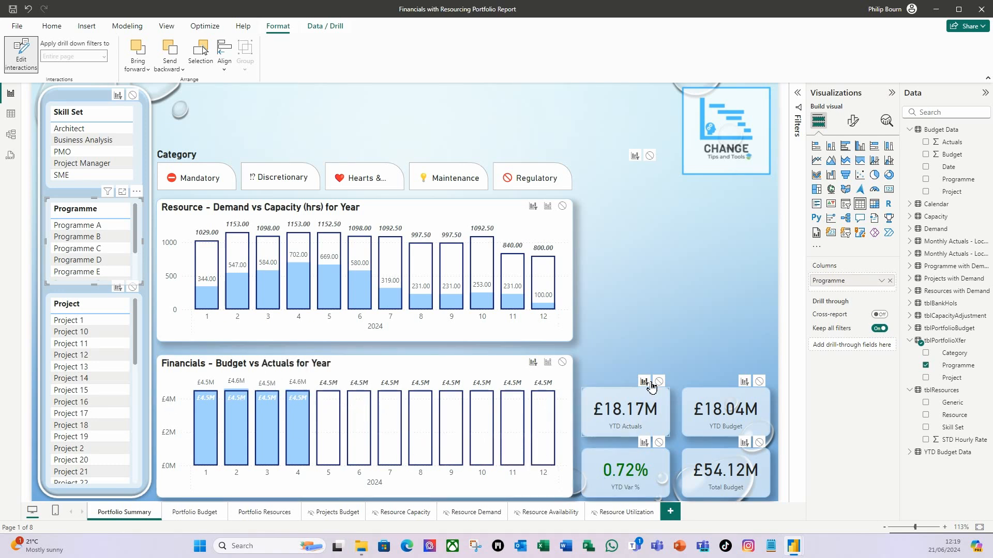
{"action": "left_click", "coordinate": [95, 300]}
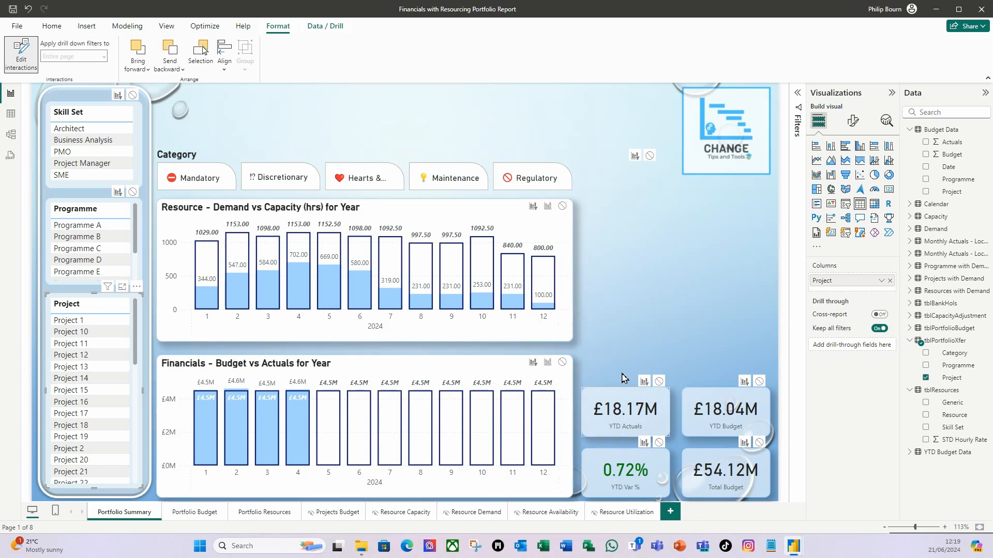
{"action": "left_click", "coordinate": [693, 260]}
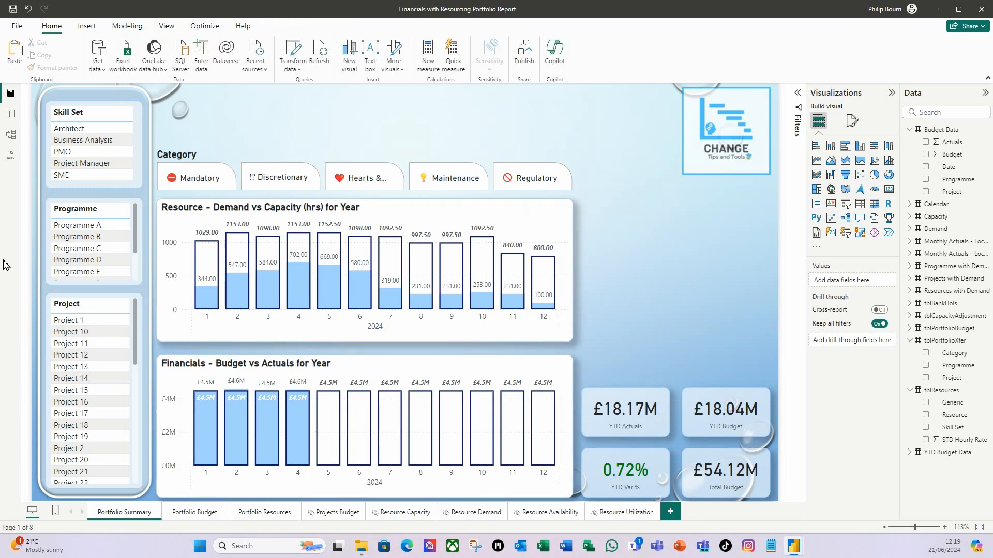
- Test cross-filtering with Architect in the Skill Set table and Project 2 in the Project table, clearing each selection
{"action": "left_click", "coordinate": [89, 132]}
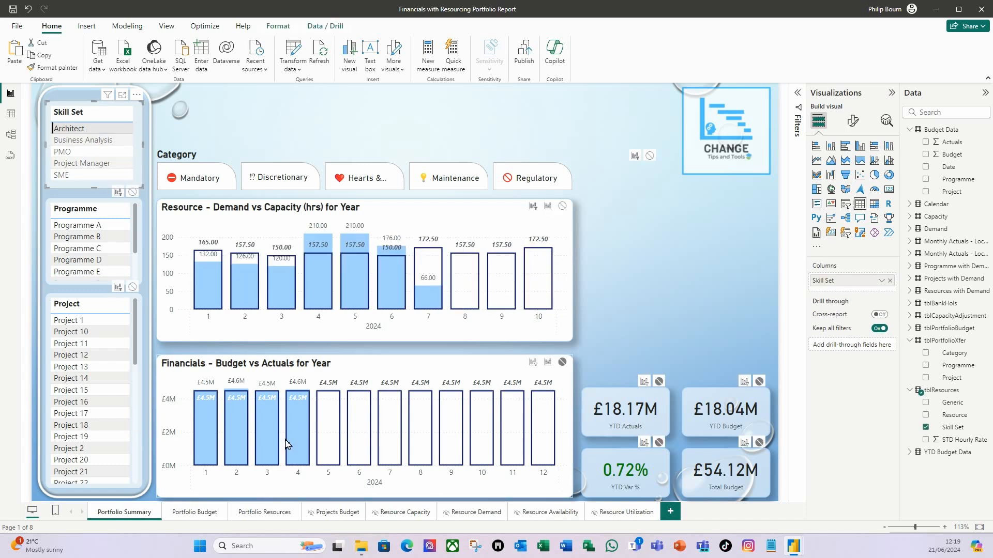
{"action": "left_click", "coordinate": [91, 134]}
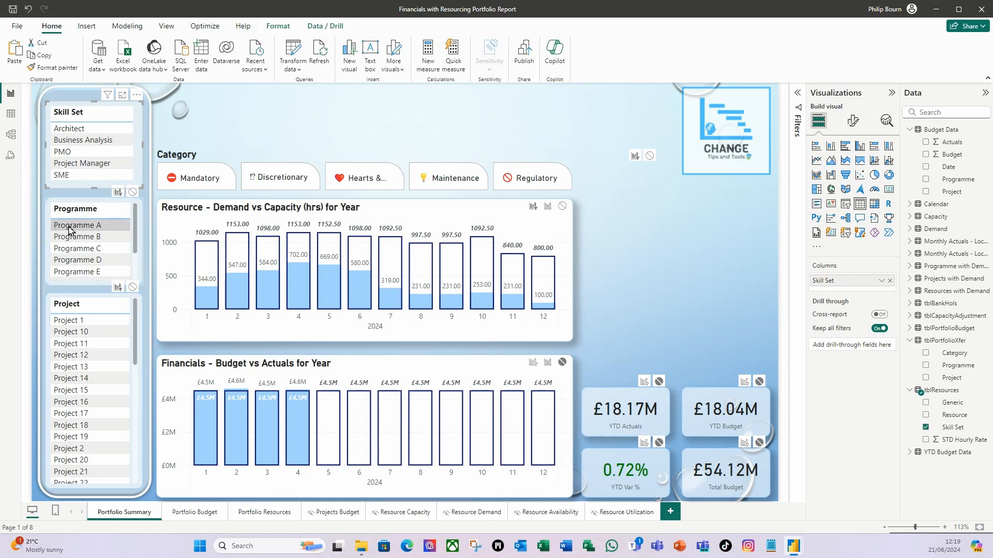
{"action": "left_click", "coordinate": [98, 450]}
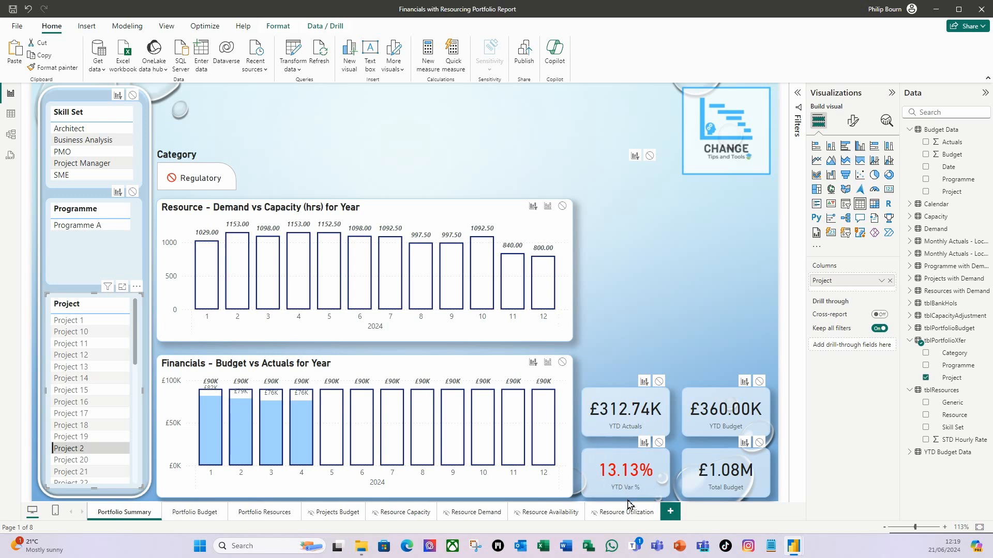
{"action": "left_click", "coordinate": [69, 448]}
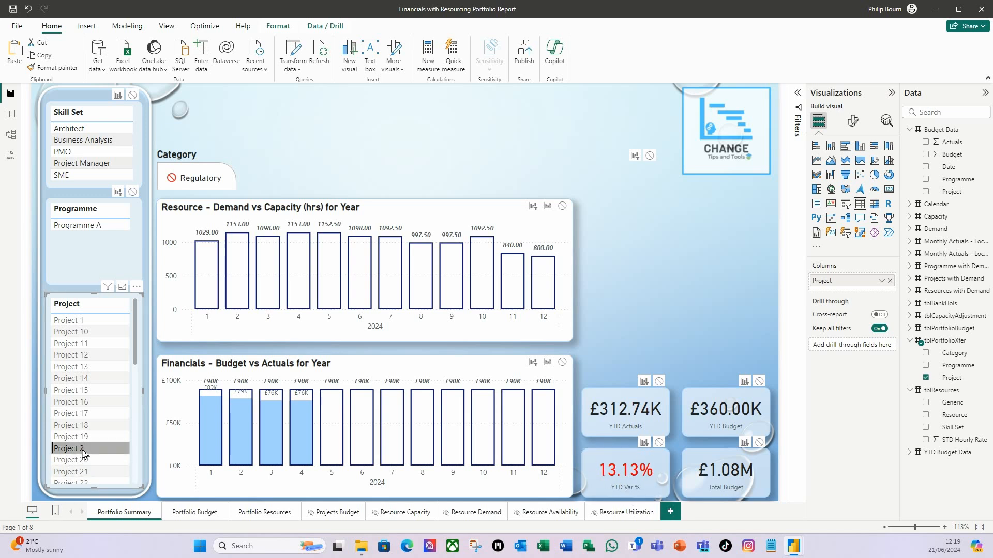
- Test the Category slicer by filtering on Mandatory and Discretionary, and clear the slicer selection
{"action": "left_click", "coordinate": [207, 179]}
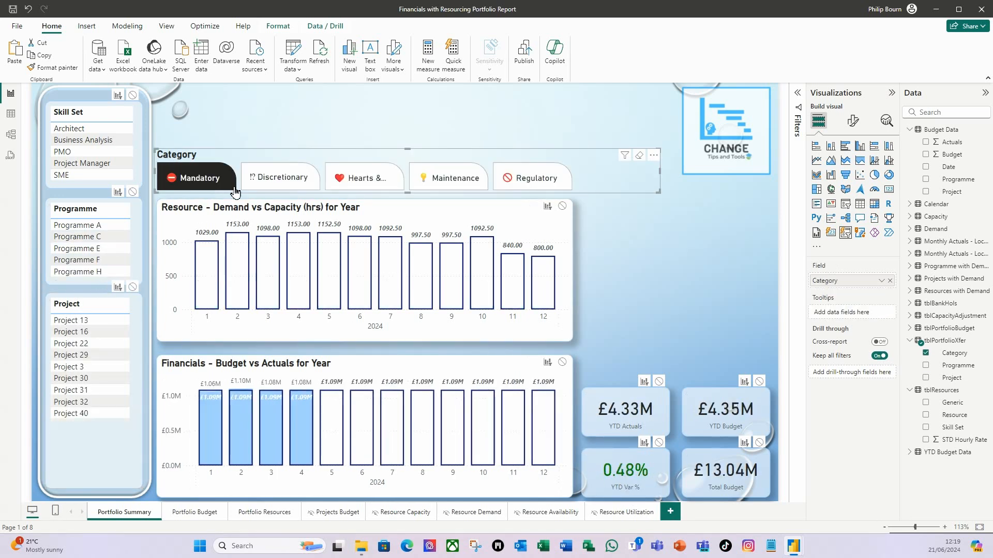
{"action": "left_click", "coordinate": [281, 179]}
{"action": "left_click", "coordinate": [281, 180]}
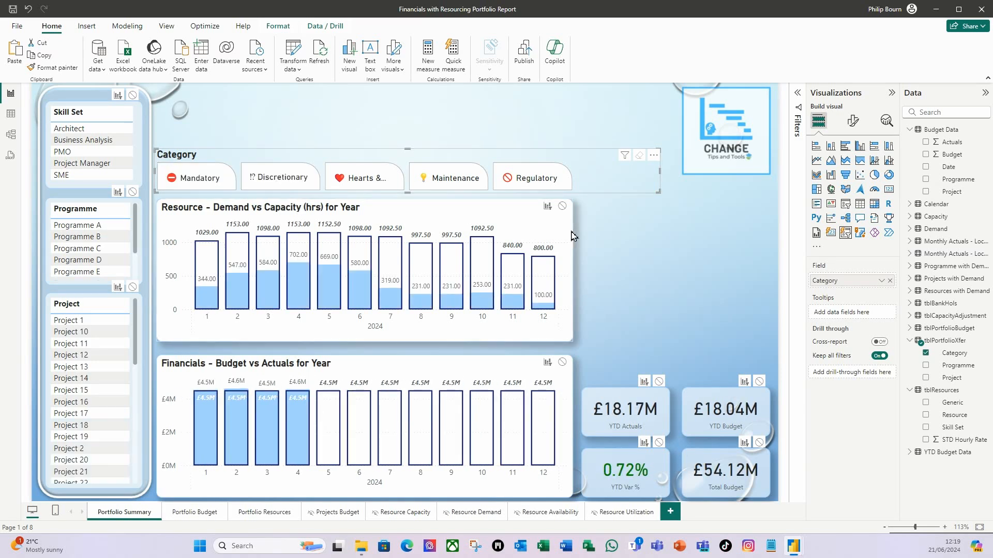
{"action": "left_click", "coordinate": [693, 251]}
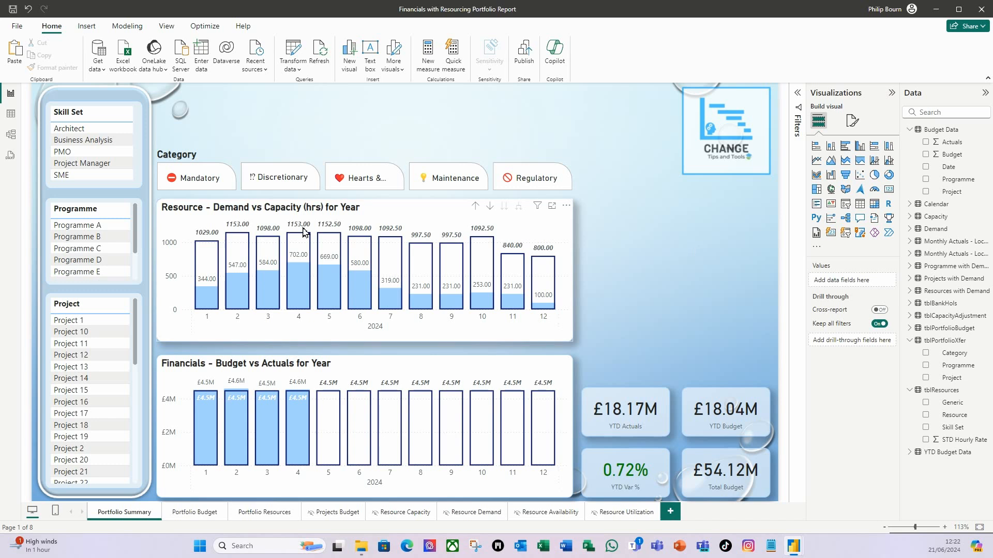